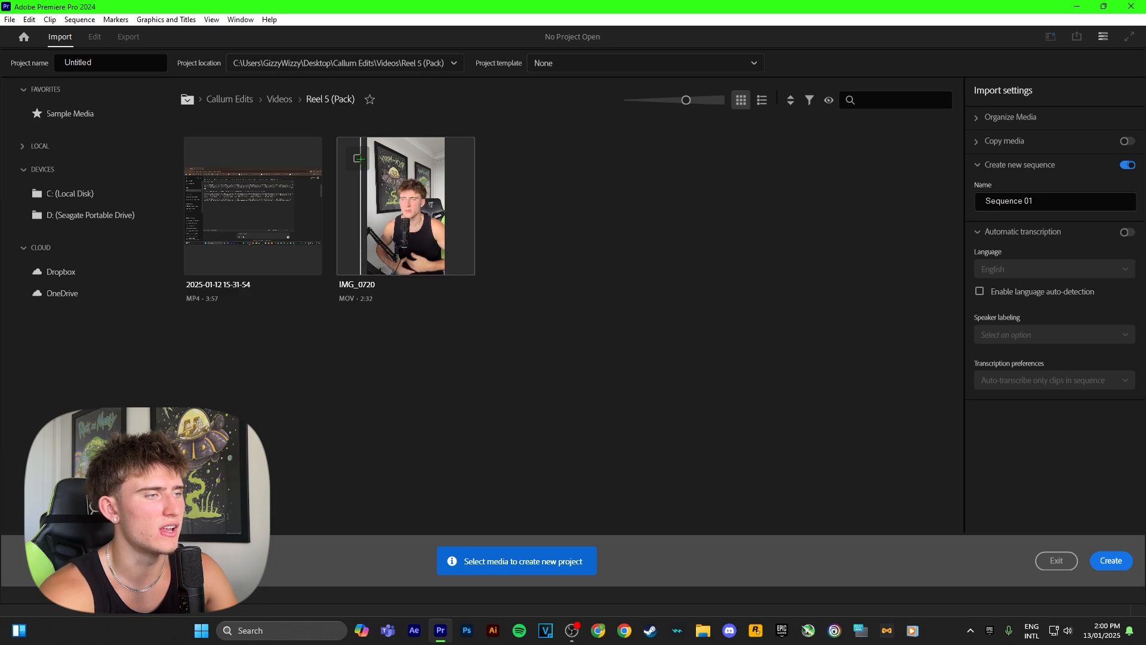
left_click(358, 158)
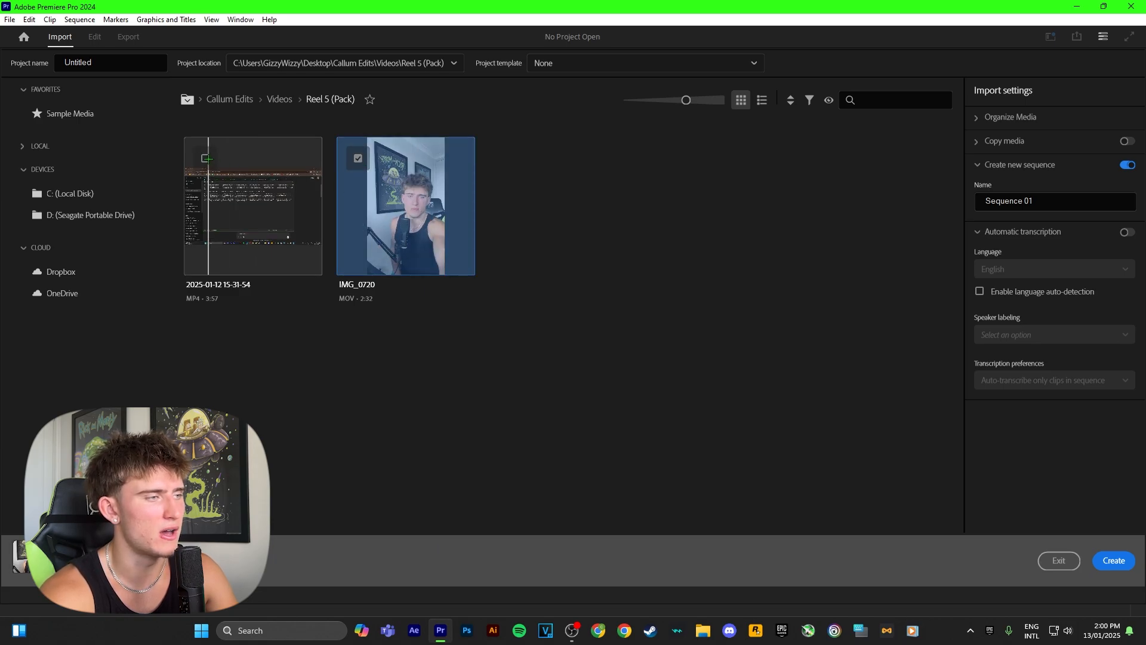
left_click(229, 165)
left_click(128, 71)
type("Reel 5")
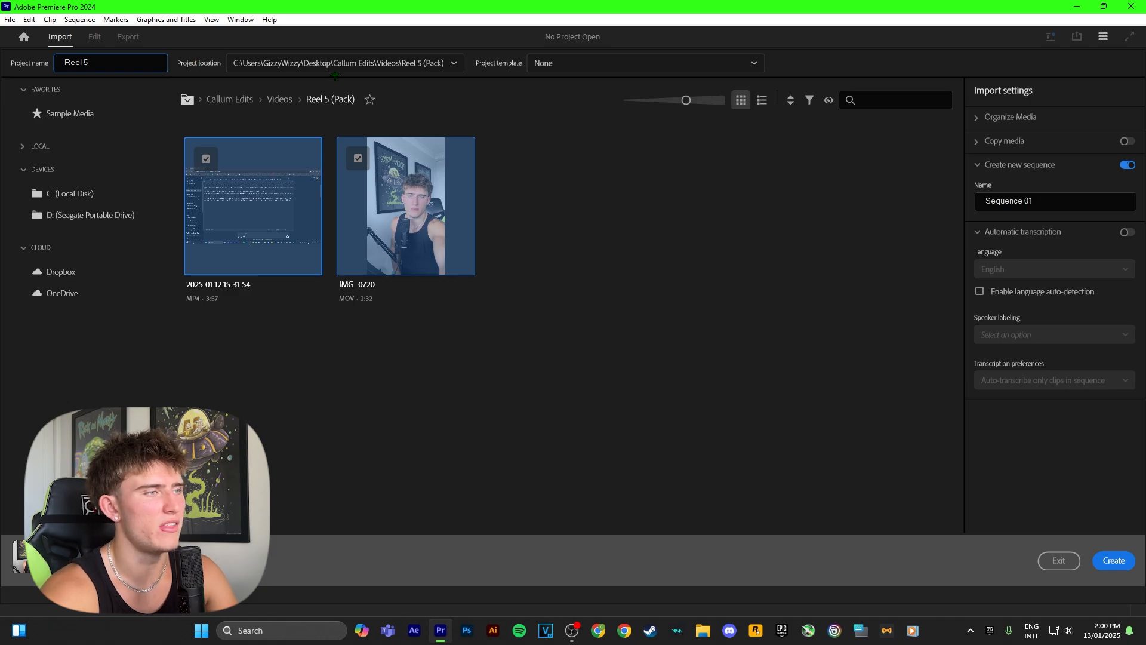
left_click(199, 63)
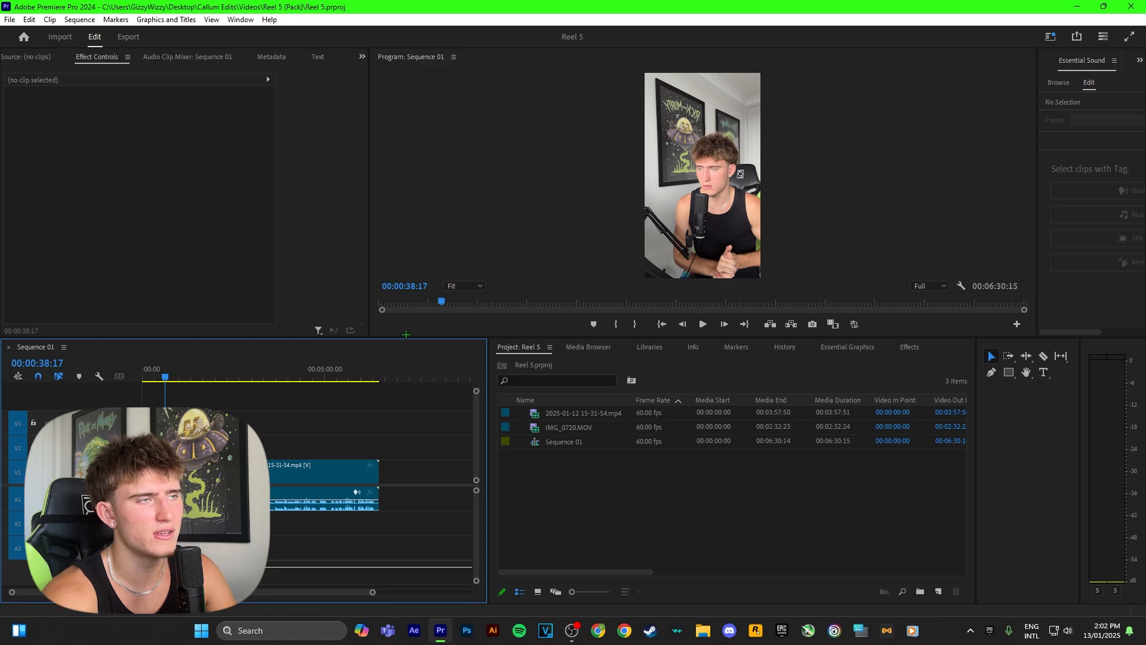
Rearrange the workspace for vertical video, with a tall Program monitor beside the timeline and the Effects group along the outer edge
left_click_drag(484, 352, 392, 219)
left_click_drag(906, 347, 1068, 69)
left_click_drag(50, 347, 1066, 411)
left_click_drag(517, 406, 32, 405)
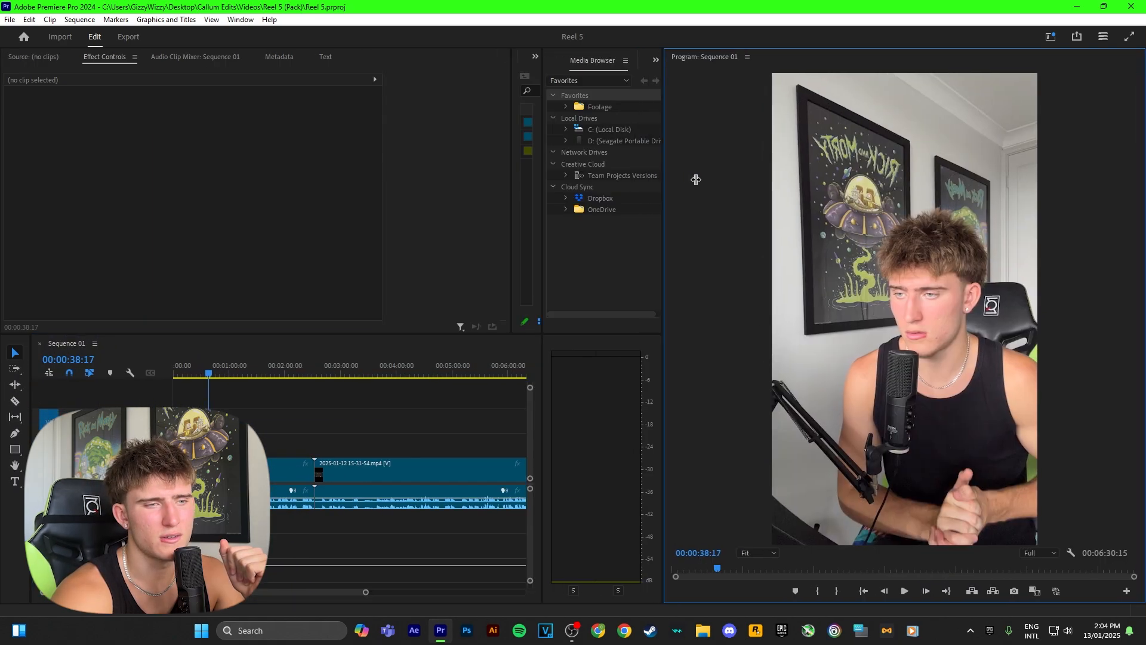
left_click_drag(693, 179, 770, 180)
left_click_drag(582, 61, 1140, 95)
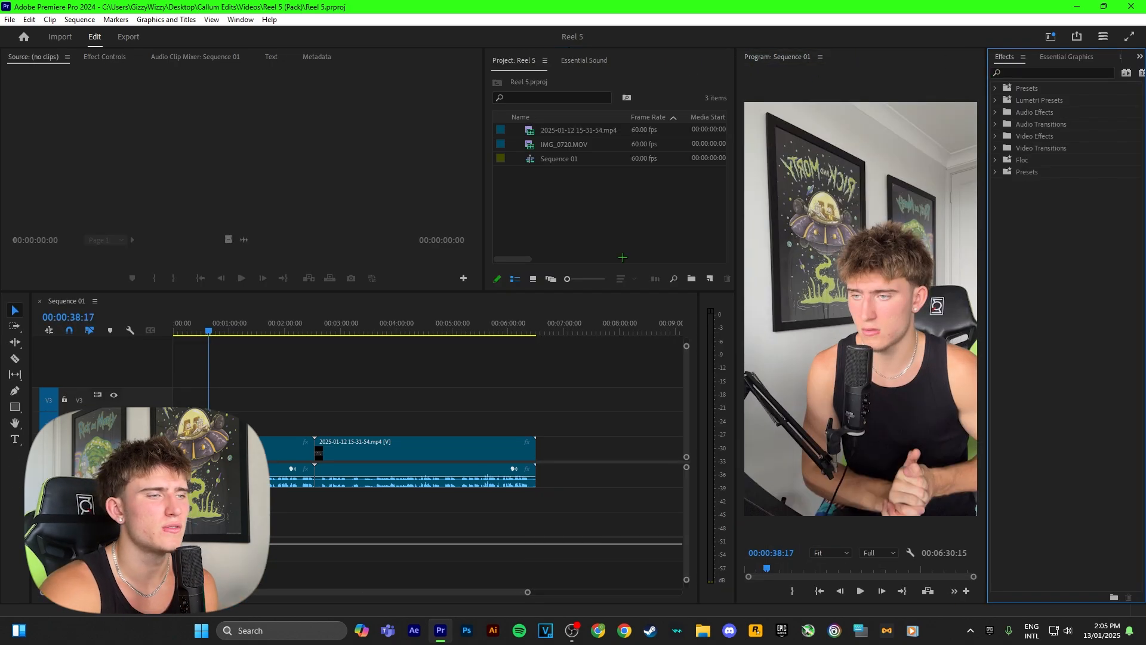
left_click(592, 322)
key("Home")
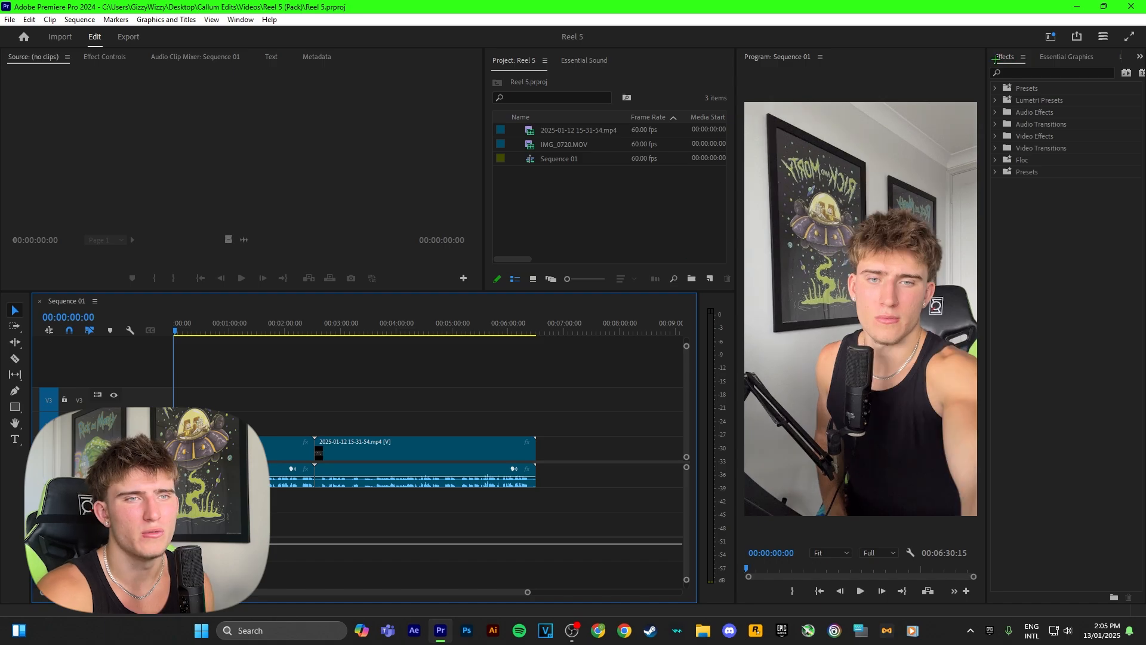
left_click(1054, 56)
left_click(1107, 57)
left_click(1019, 57)
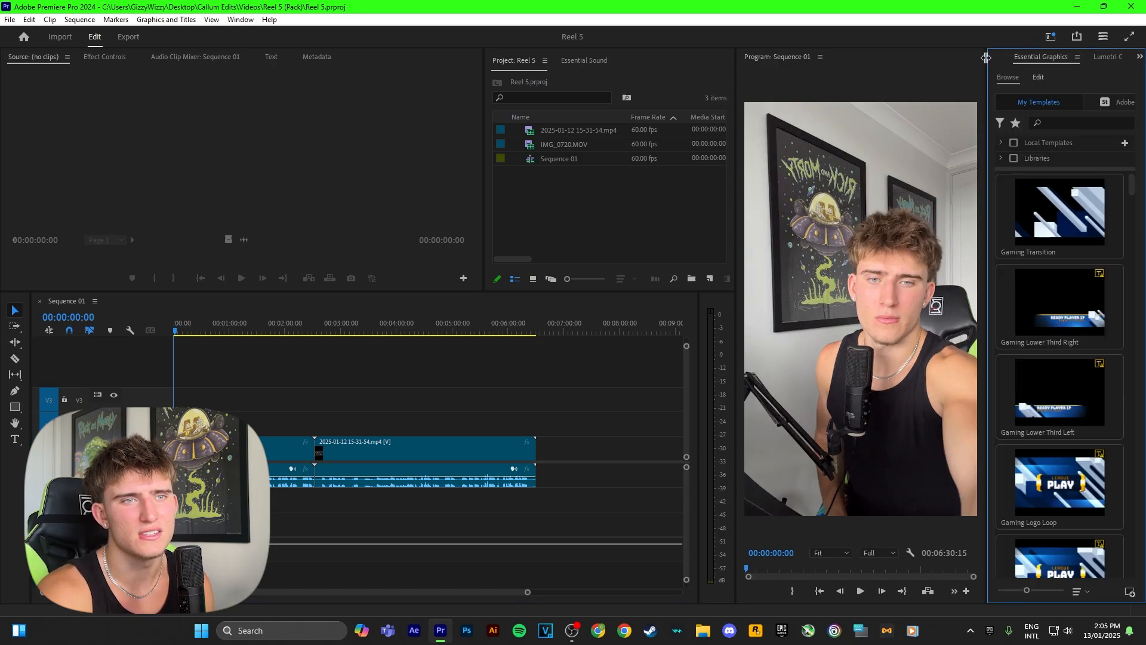
left_click(1005, 61)
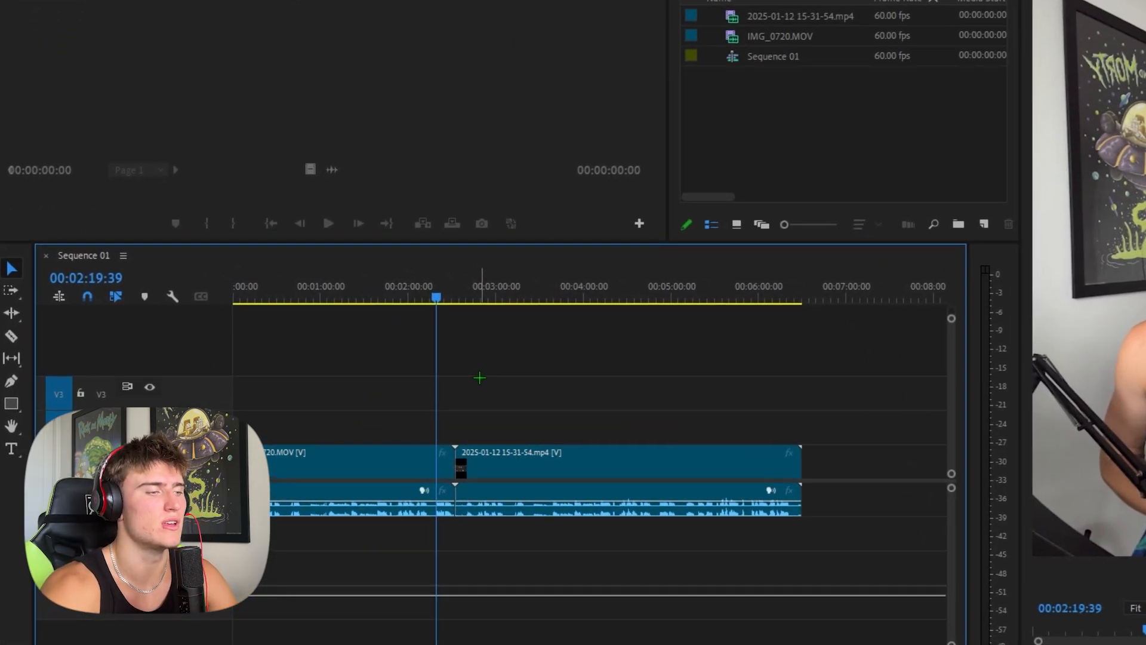
left_click_drag(502, 298, 370, 309)
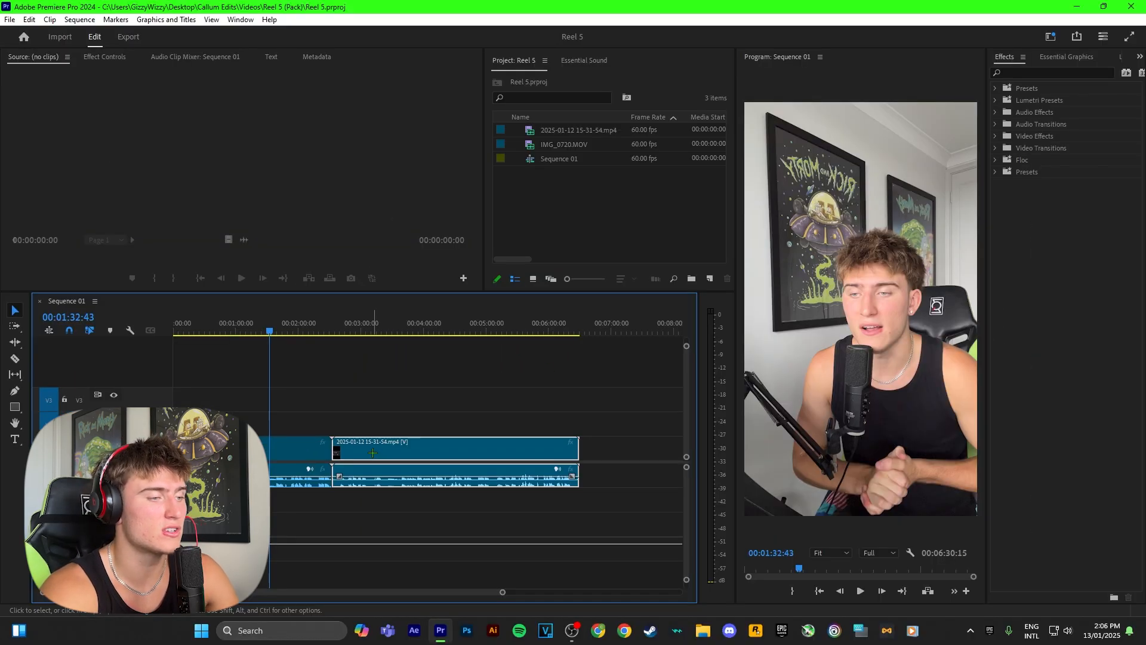
right_click(513, 468)
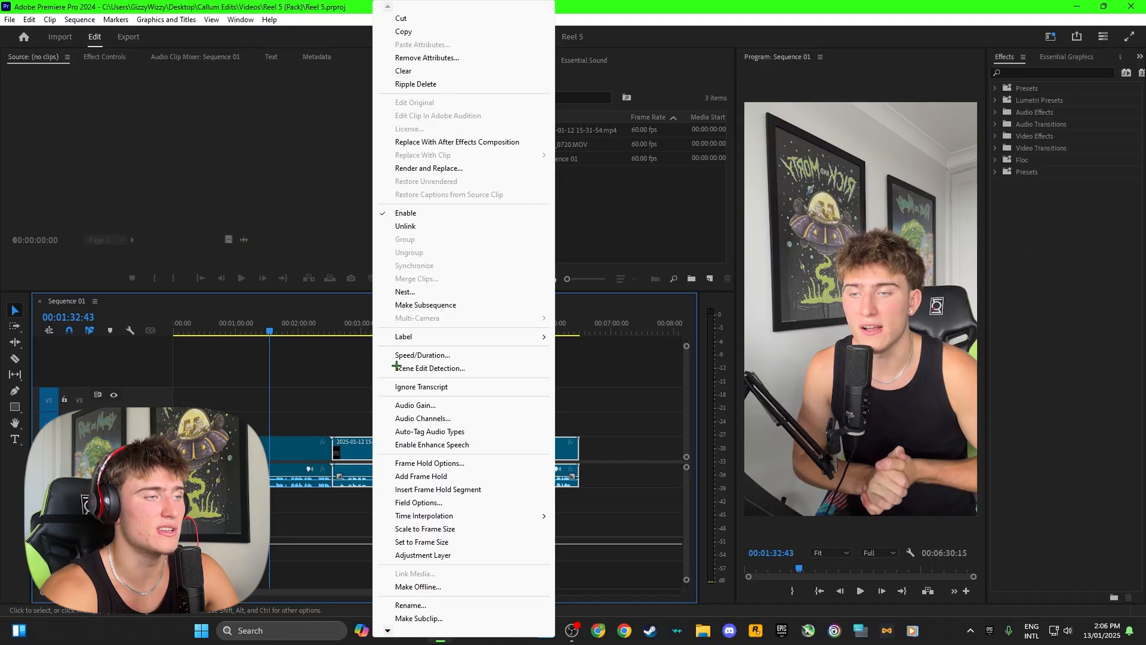
left_click(400, 227)
left_click_drag(391, 440, 405, 473)
key("Home")
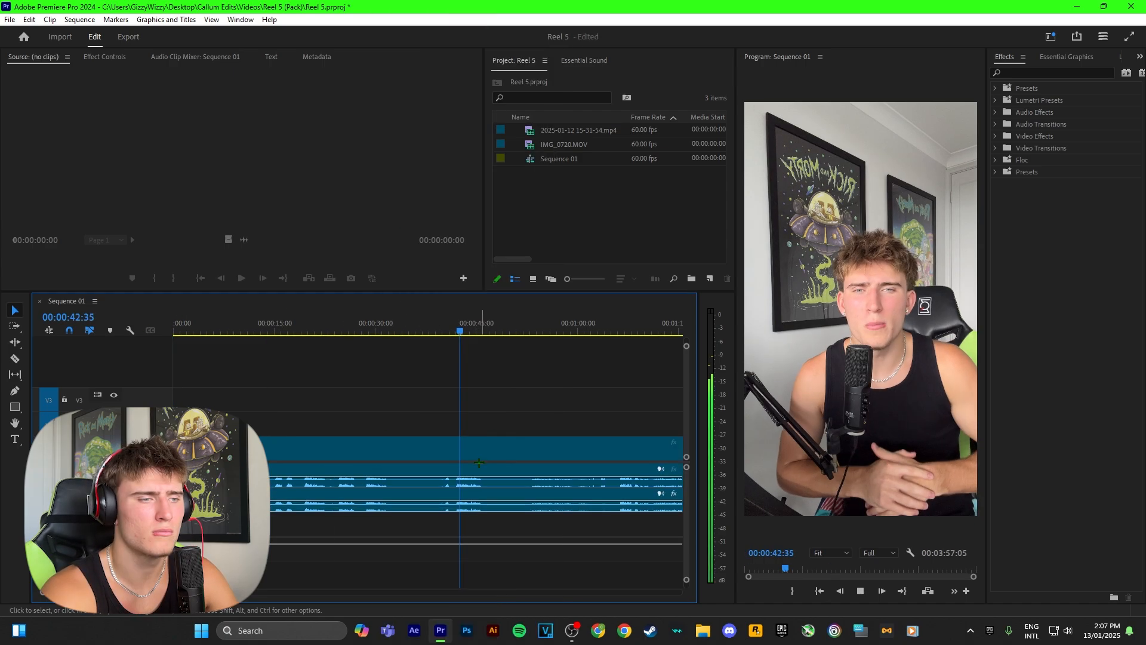
Unlink IMG_0720.MOV and replace its original audio with the separately recorded audio on the first audio track
left_click(347, 447)
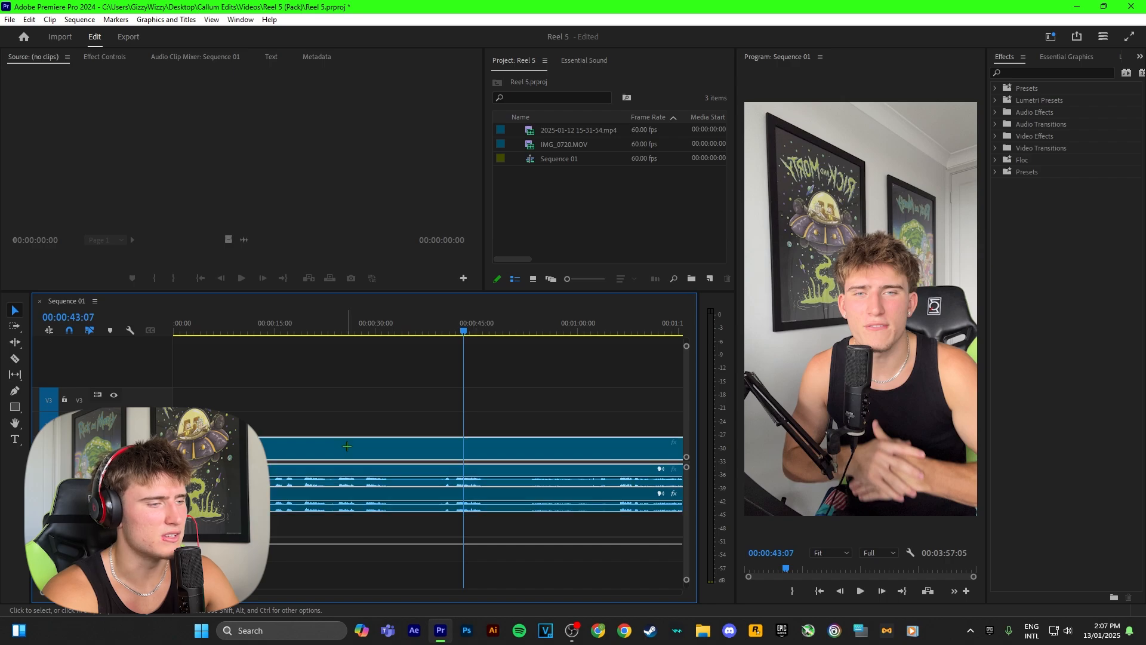
right_click(305, 444)
left_click(340, 226)
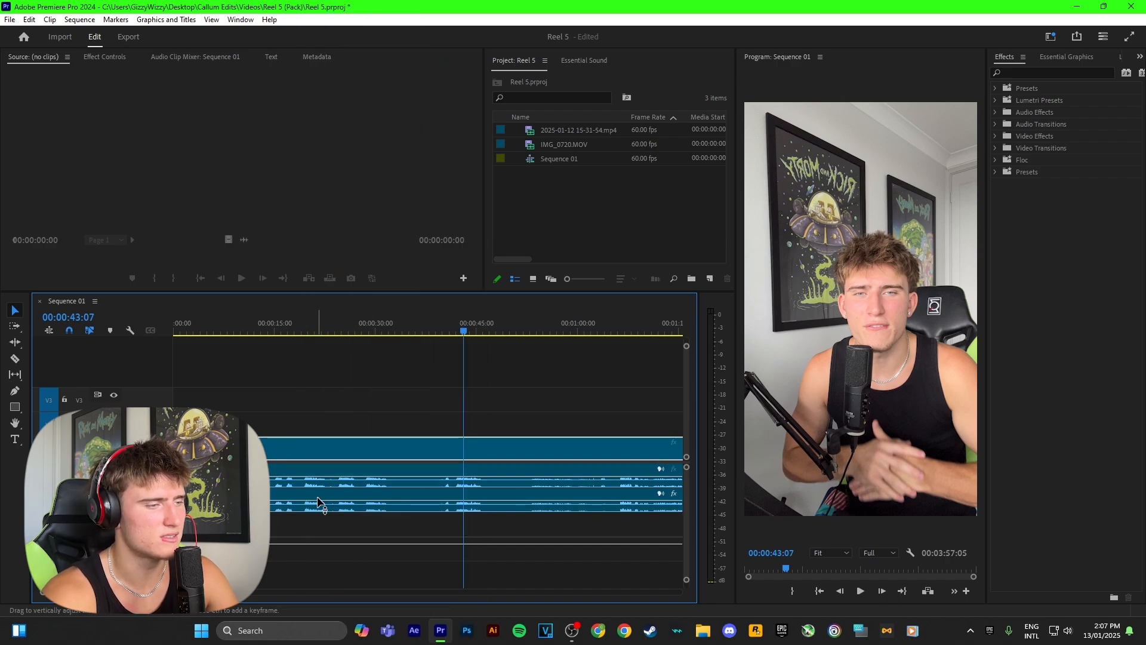
left_click(321, 473)
key("Delete")
left_click_drag(312, 499, 312, 476)
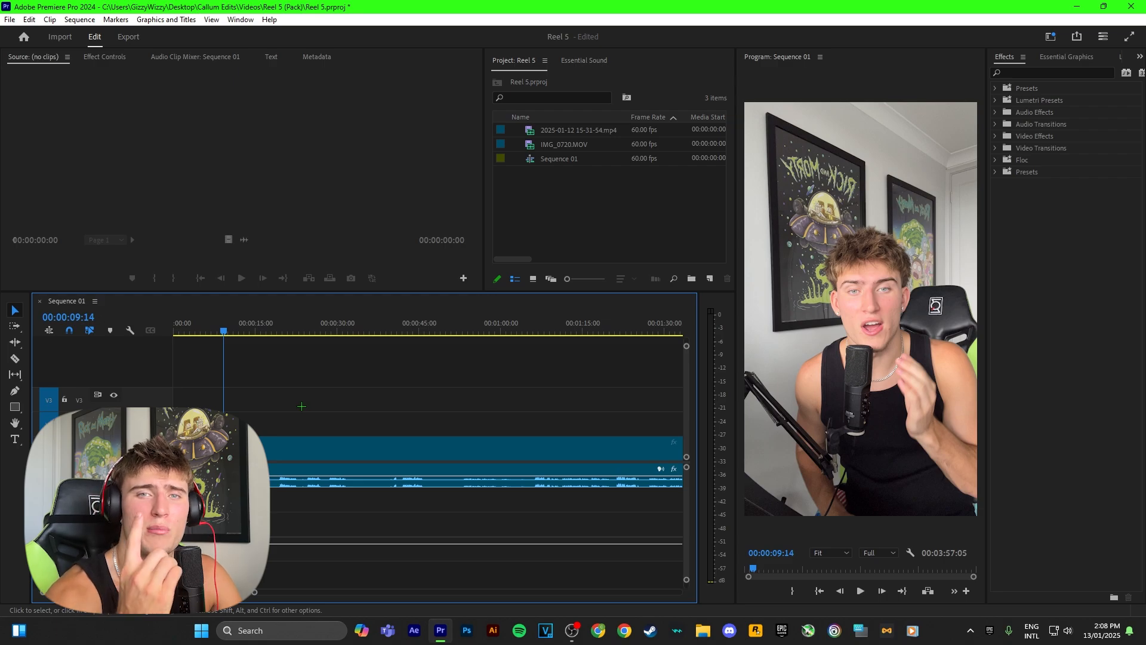
left_click(280, 450)
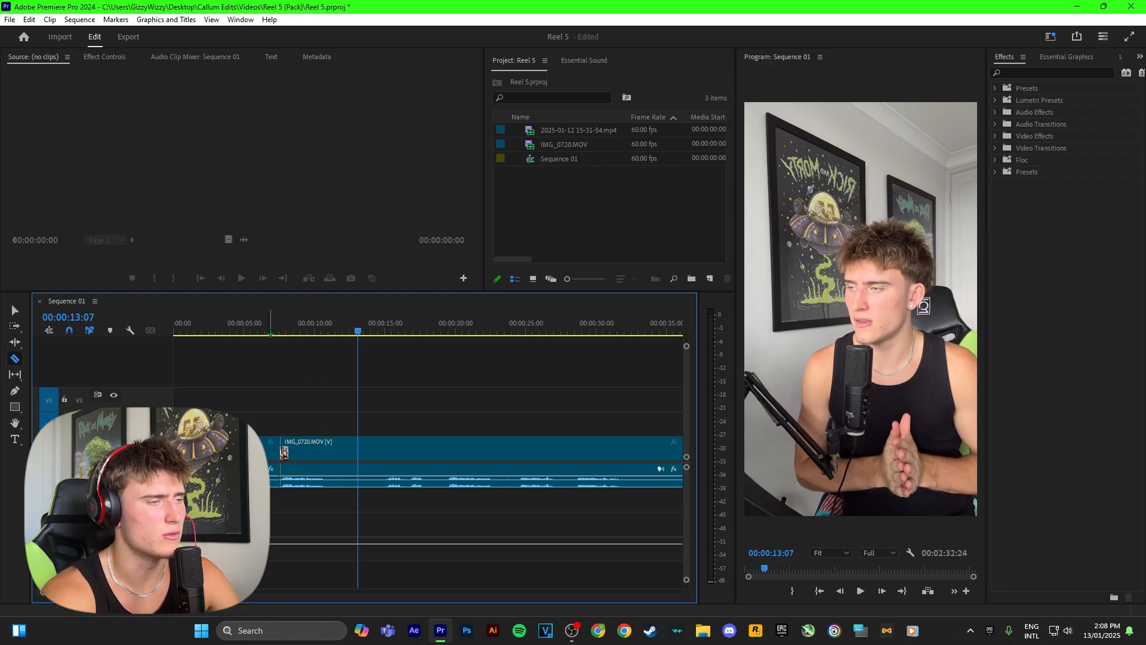
left_click(270, 330)
key("ctrl+z")
Cut IMG_0720.MOV at the start and end of its first spoken section and delete the footage before that section
left_click(258, 331)
scroll(276, 429, "up", 3)
scroll(420, 443, "up", 7)
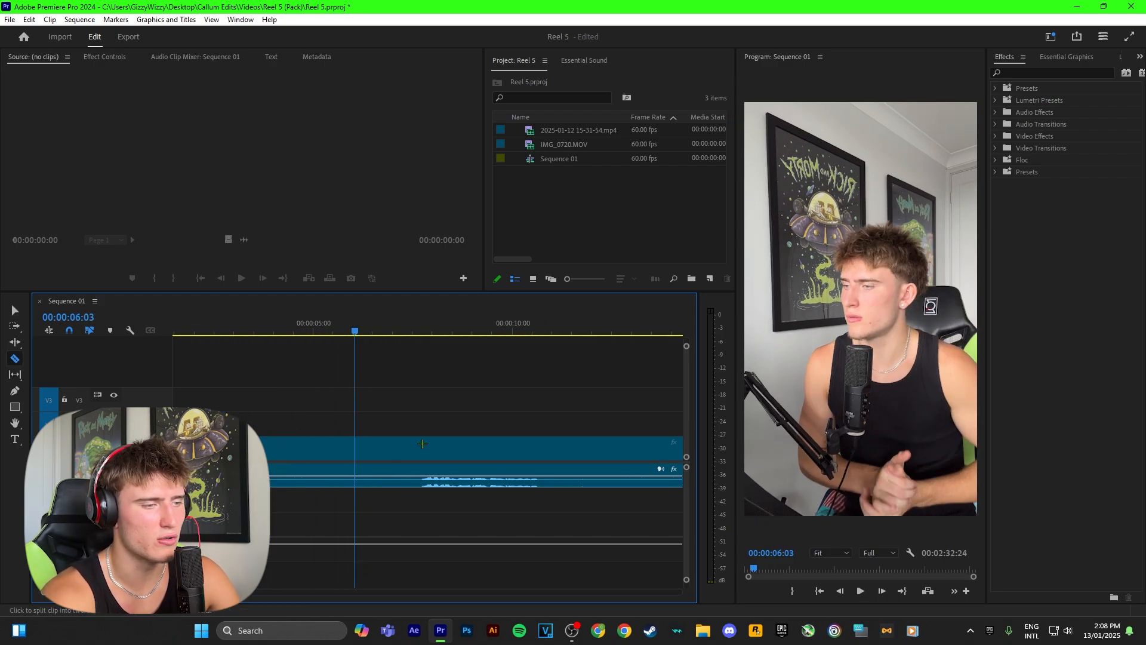
scroll(412, 448, "down", 6)
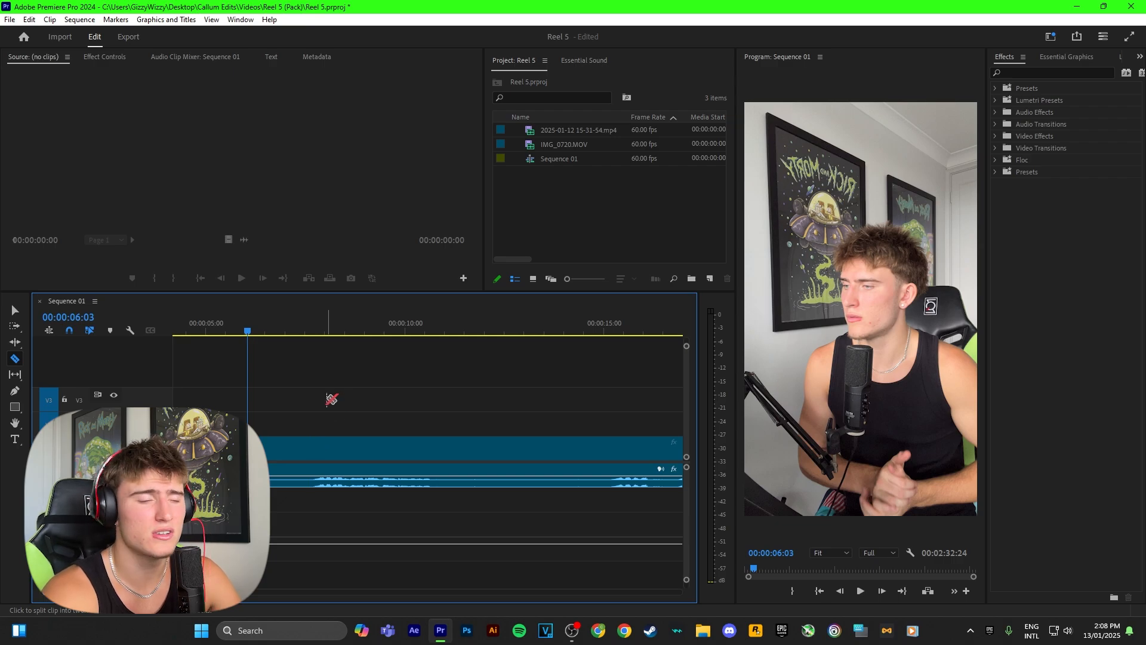
left_click(315, 449)
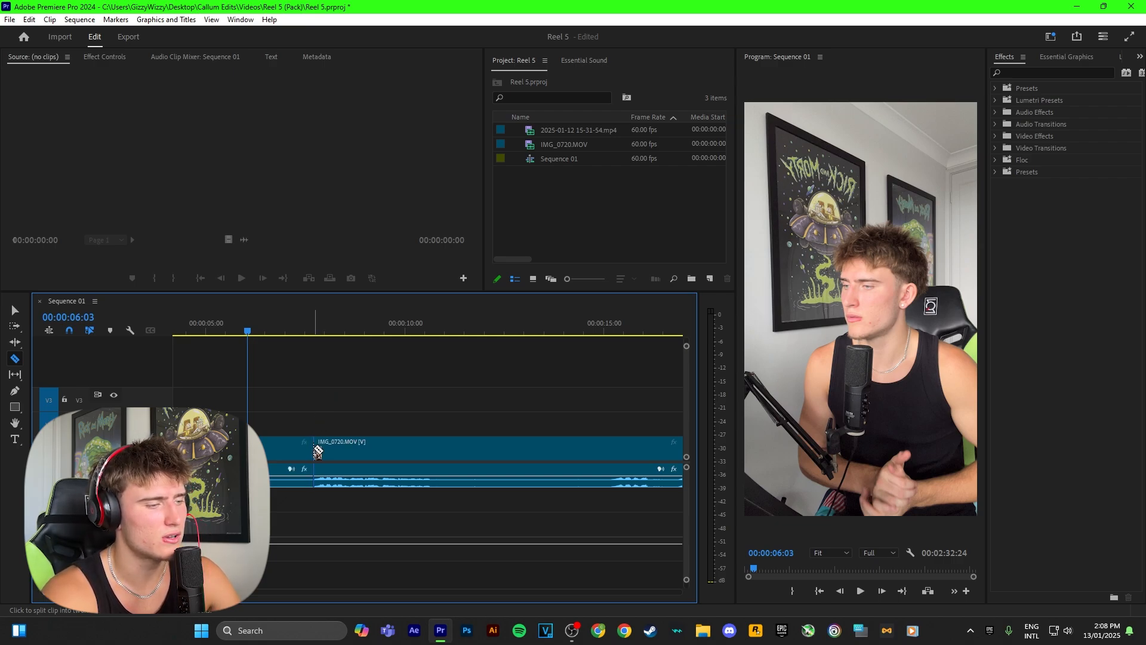
left_click(430, 449)
key("v")
left_click(275, 450)
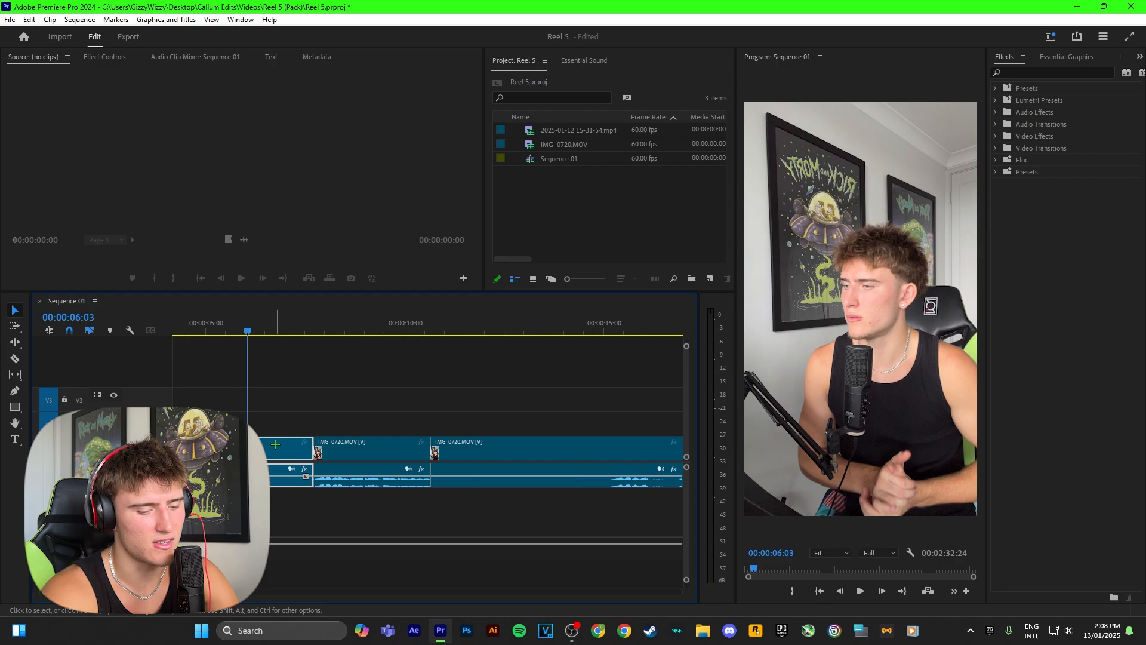
key("Delete")
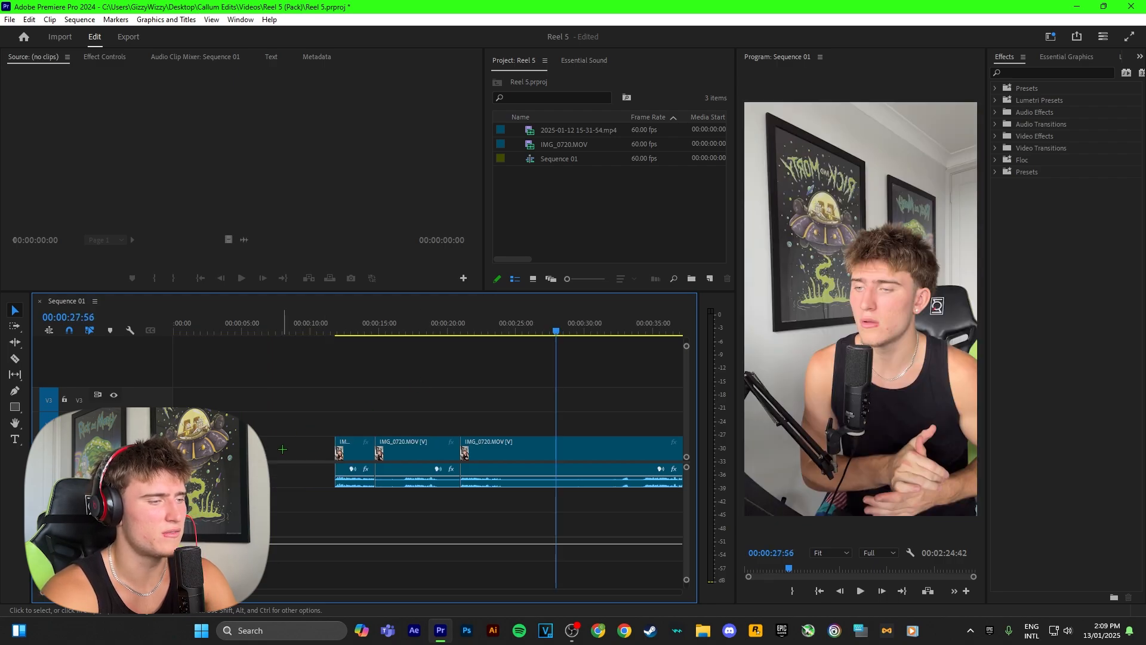
Close the empty gap before the first kept clip and return to the start of the sequence
left_click(283, 449)
key("Delete")
key("Home")
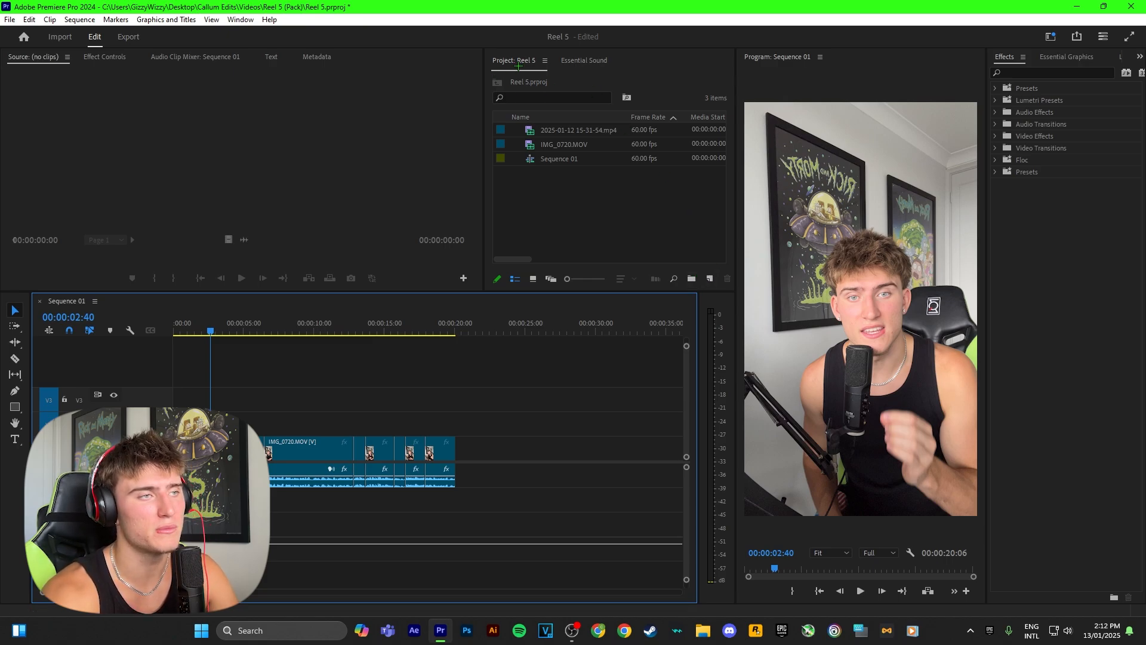
Create an adjustment layer, place it on V4 at the sequence start and extend it to the end of the footage
left_click(710, 278)
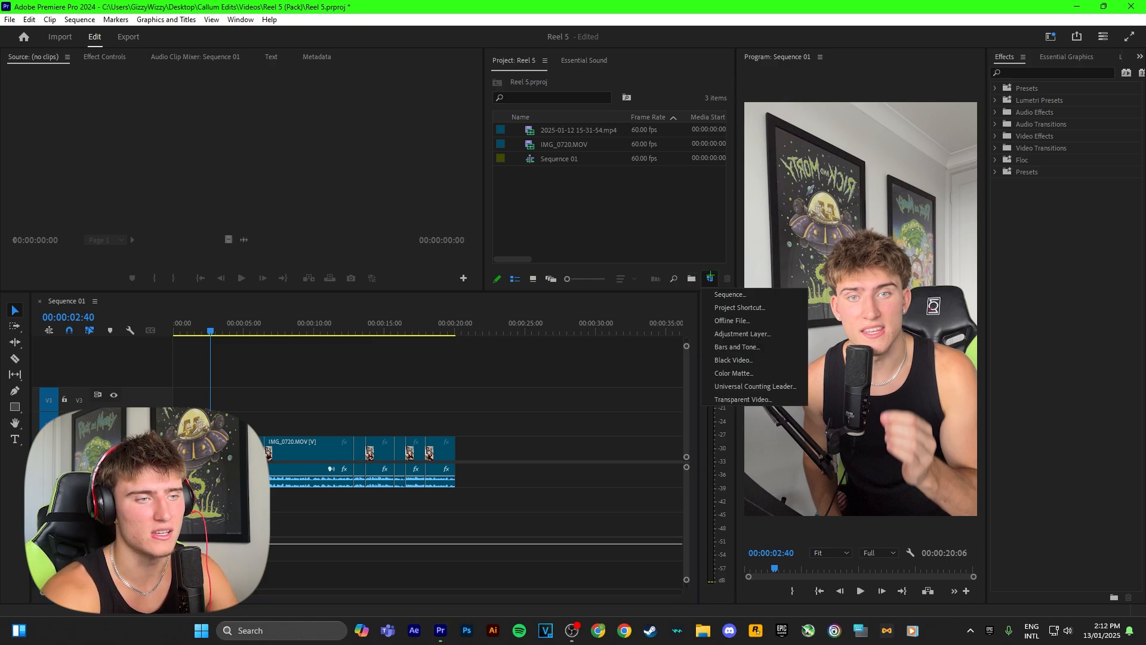
left_click(741, 334)
left_click(587, 358)
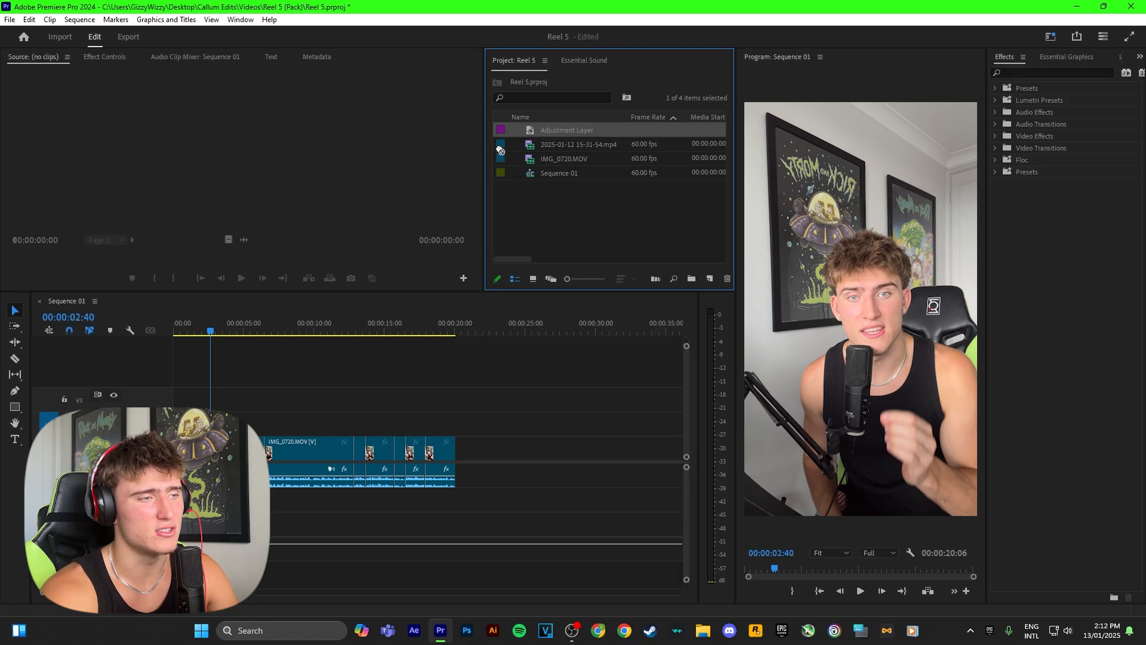
left_click_drag(500, 150, 174, 373)
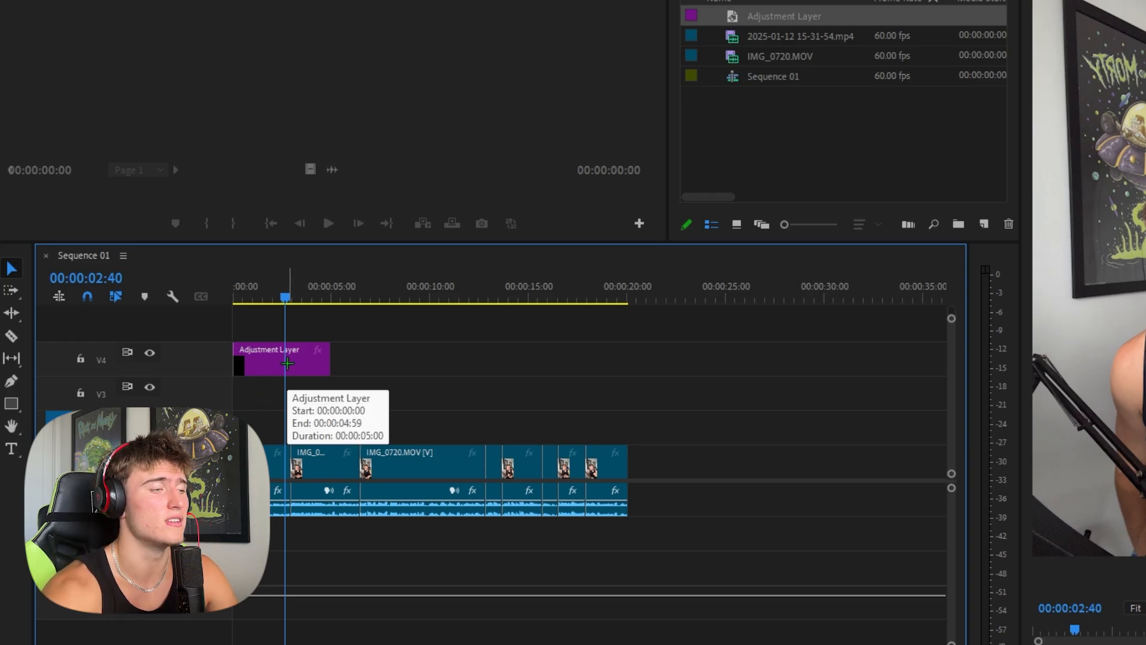
left_click_drag(328, 360, 623, 360)
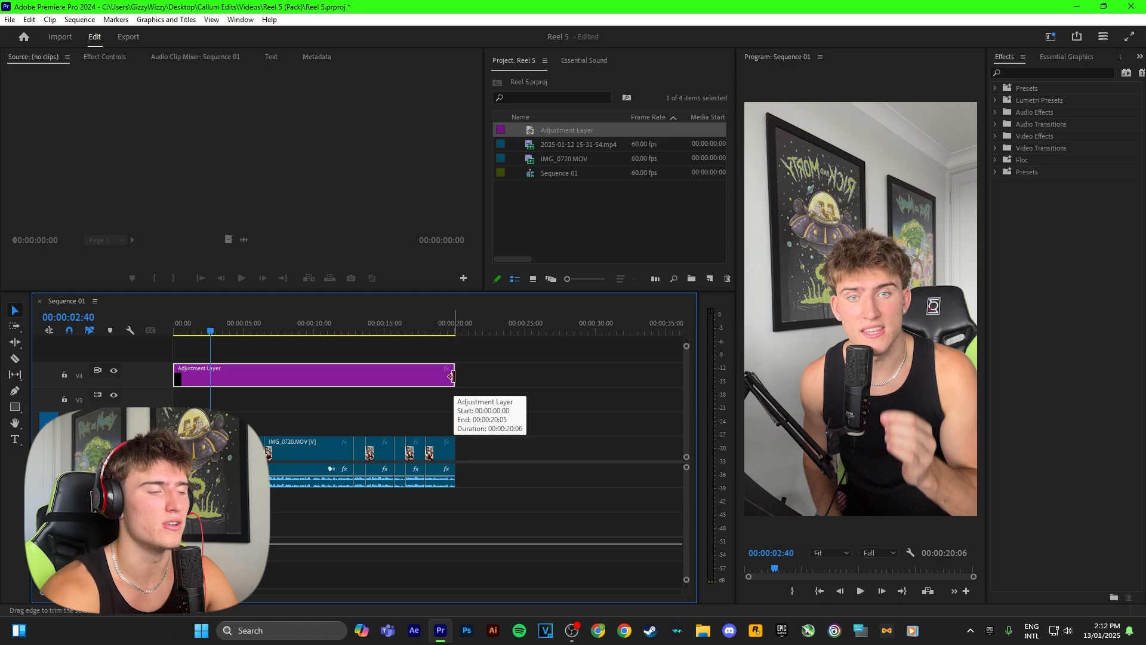
Split the adjustment layer into seven pieces at the cuts in the footage beneath it
left_click_drag(210, 330, 479, 365)
key("c")
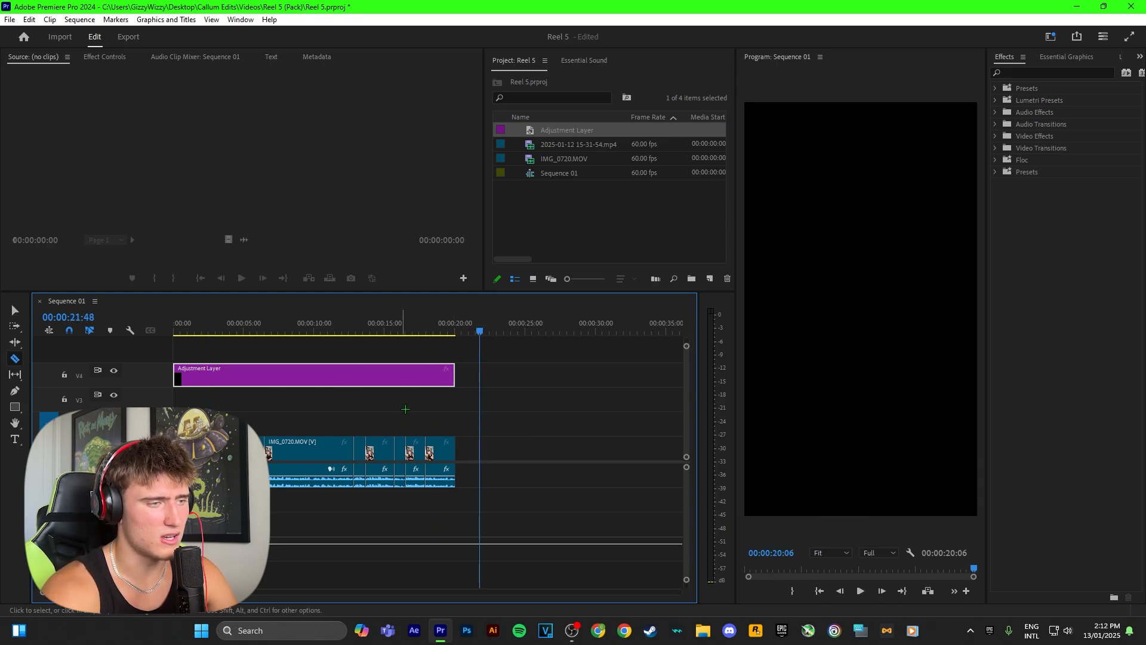
left_click(427, 376)
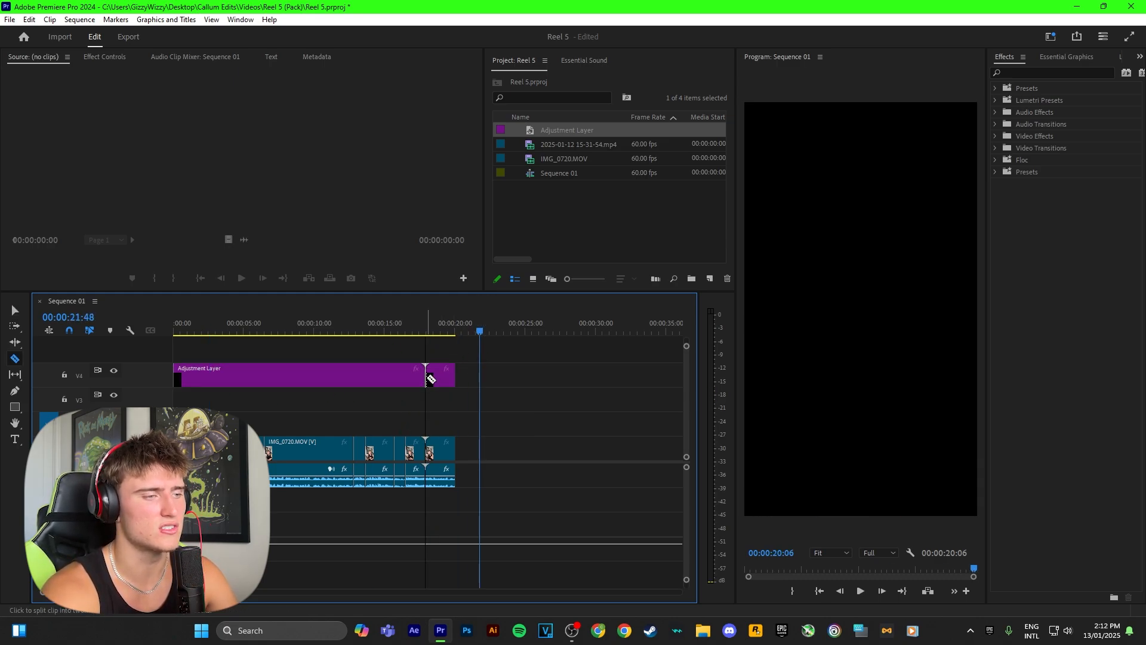
left_click(394, 376)
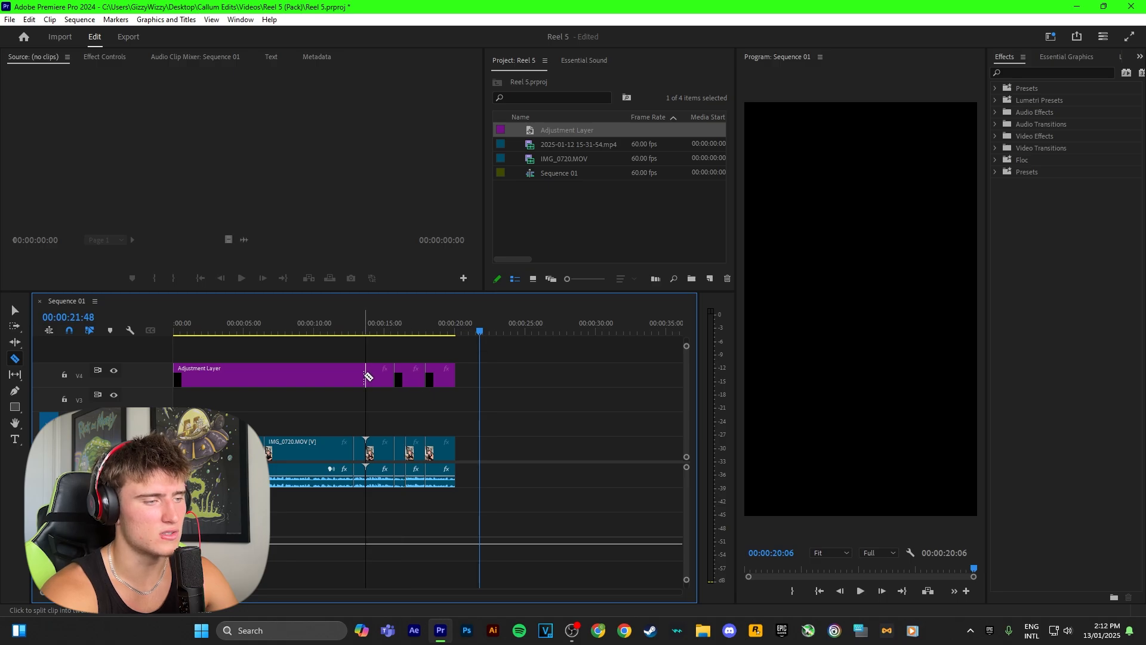
left_click(365, 377)
left_click(355, 376)
left_click(265, 376)
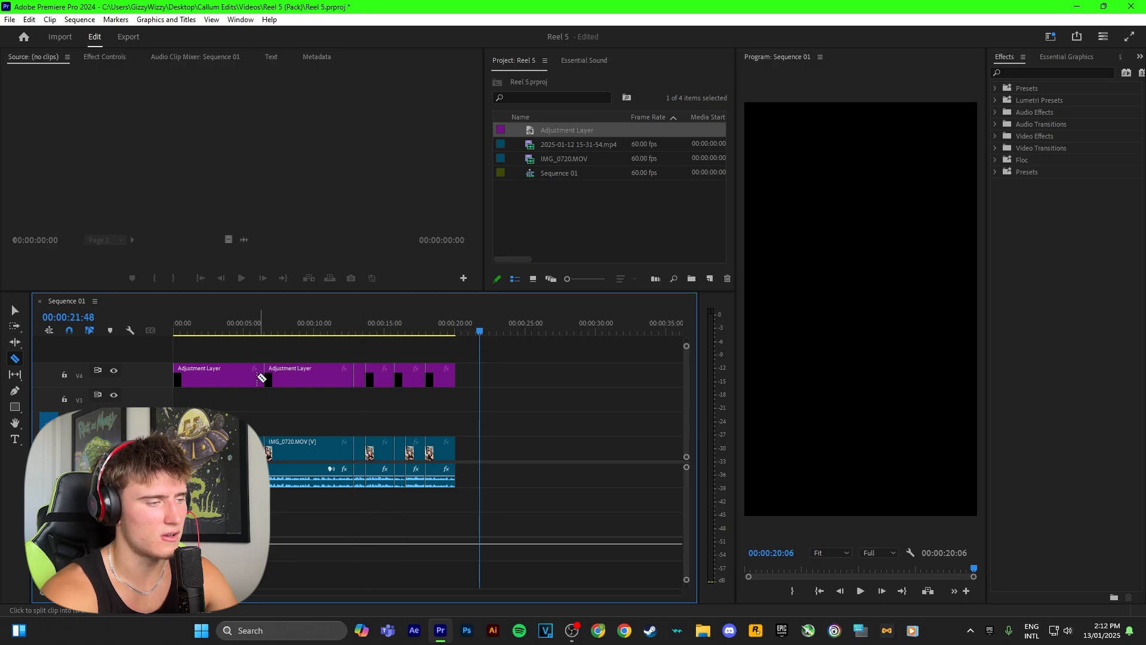
left_click(214, 376)
Apply the Prosperity - 100-110 Slow Zoom preset to all the adjustment layer pieces
key("v")
left_click_drag(471, 379, 186, 375)
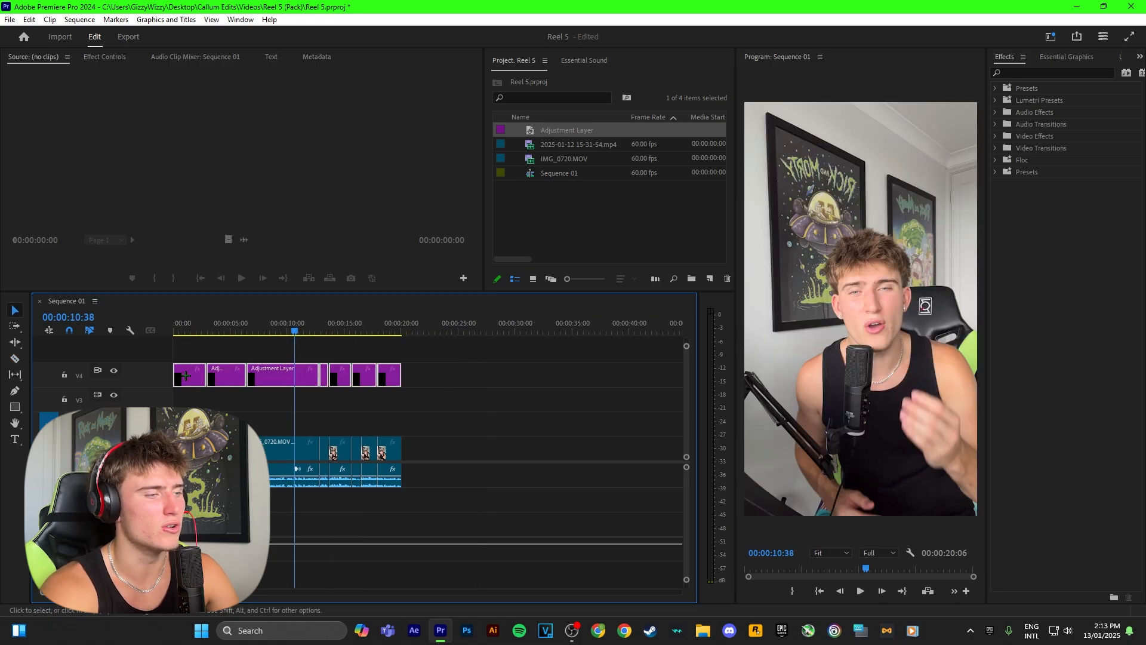
left_click(1028, 71)
type("100")
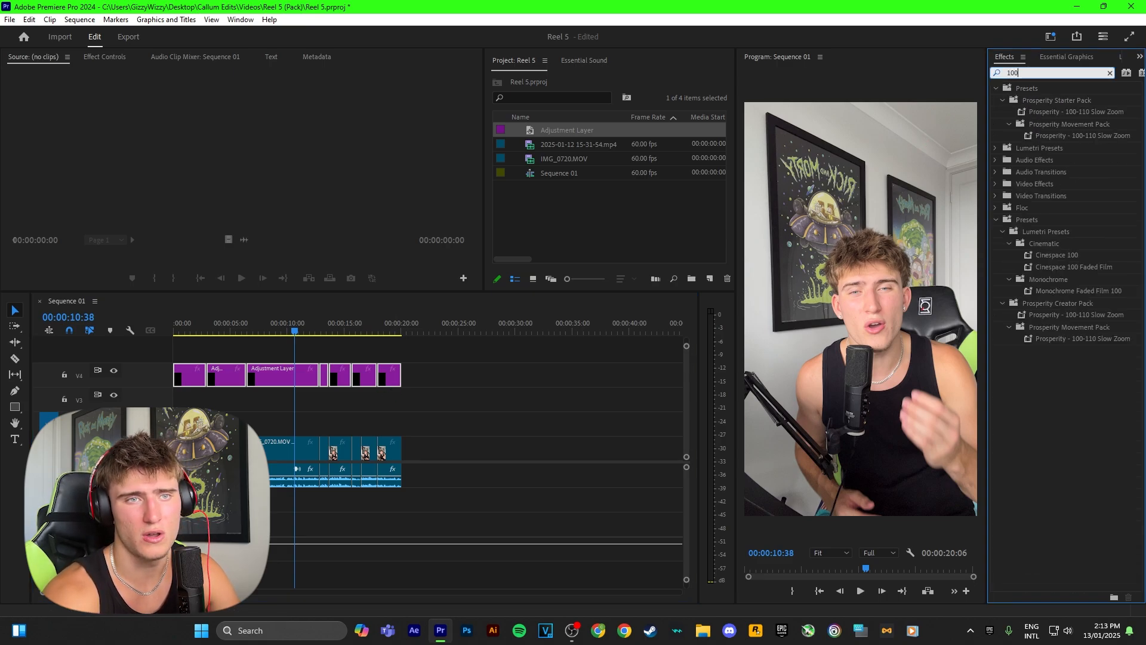
left_click_drag(1012, 115, 344, 377)
Play the sequence from the start to review the slow zooms and check the section around 14 seconds
left_click_drag(296, 329, 140, 320)
left_click(264, 349)
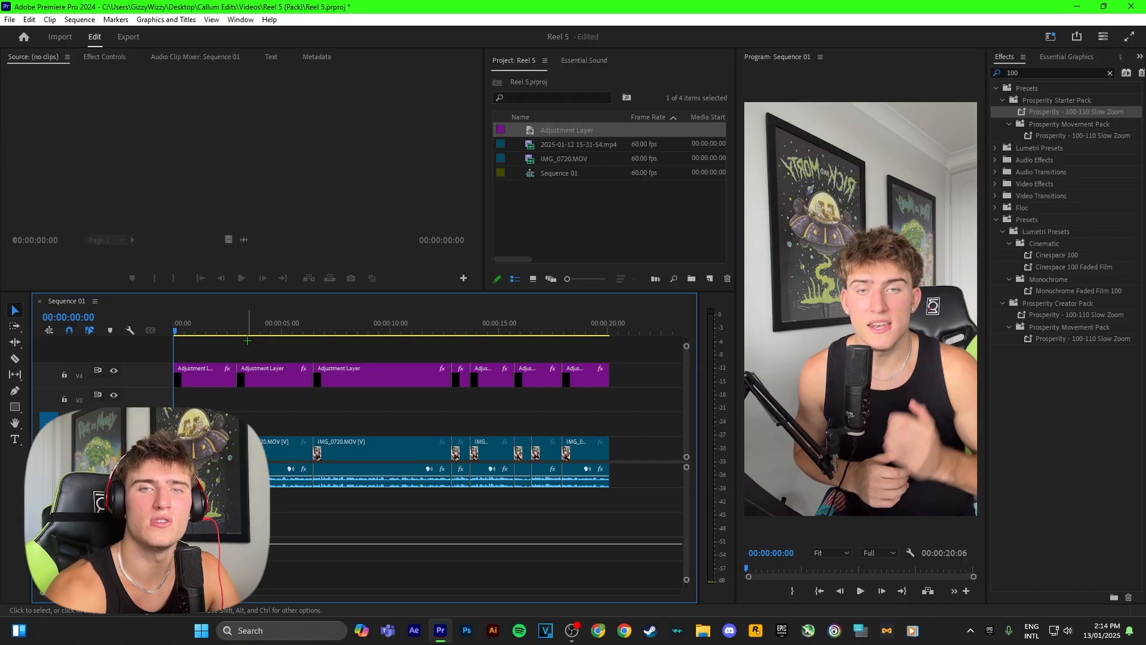
key("space")
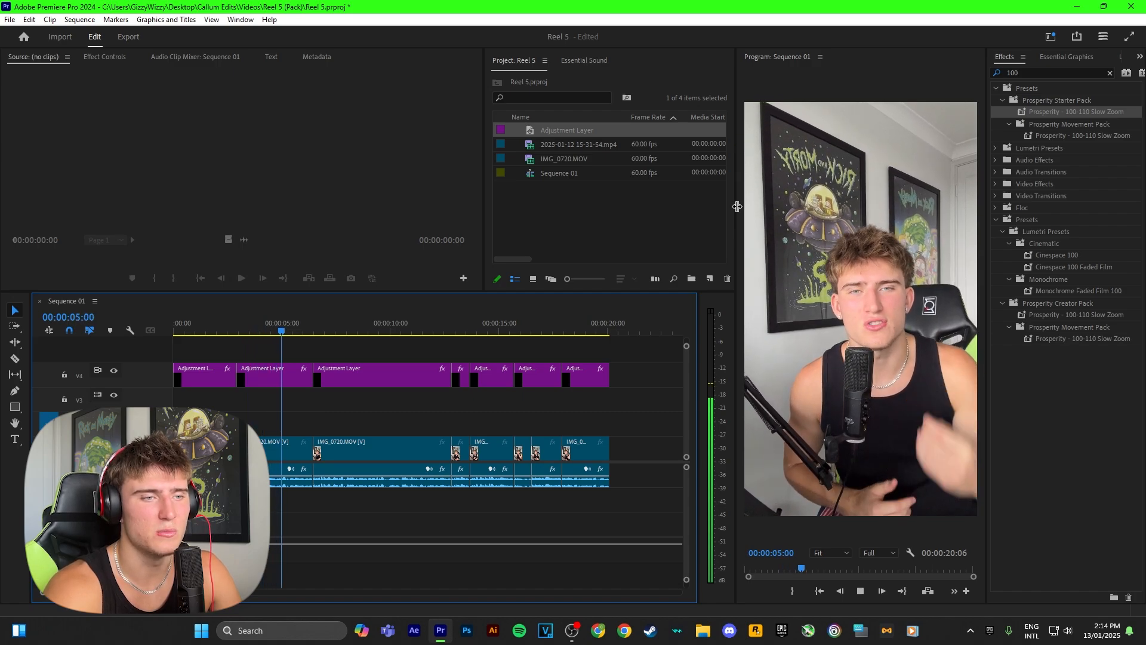
left_click(490, 326)
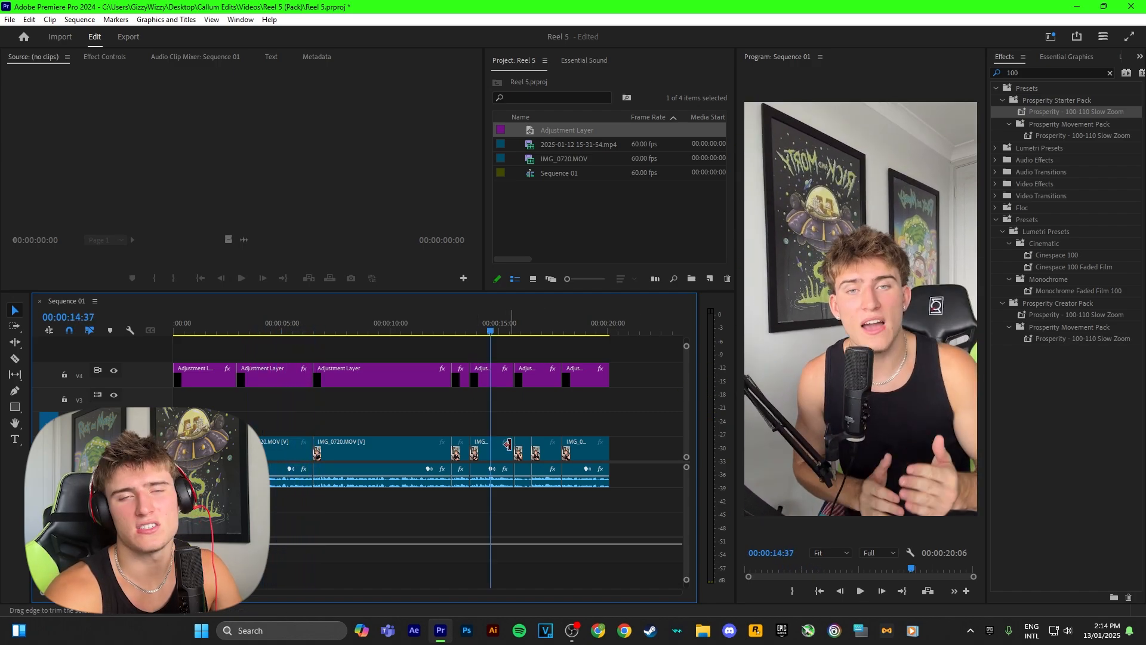
scroll(506, 442, "down", 3)
scroll(461, 435, "up", 2)
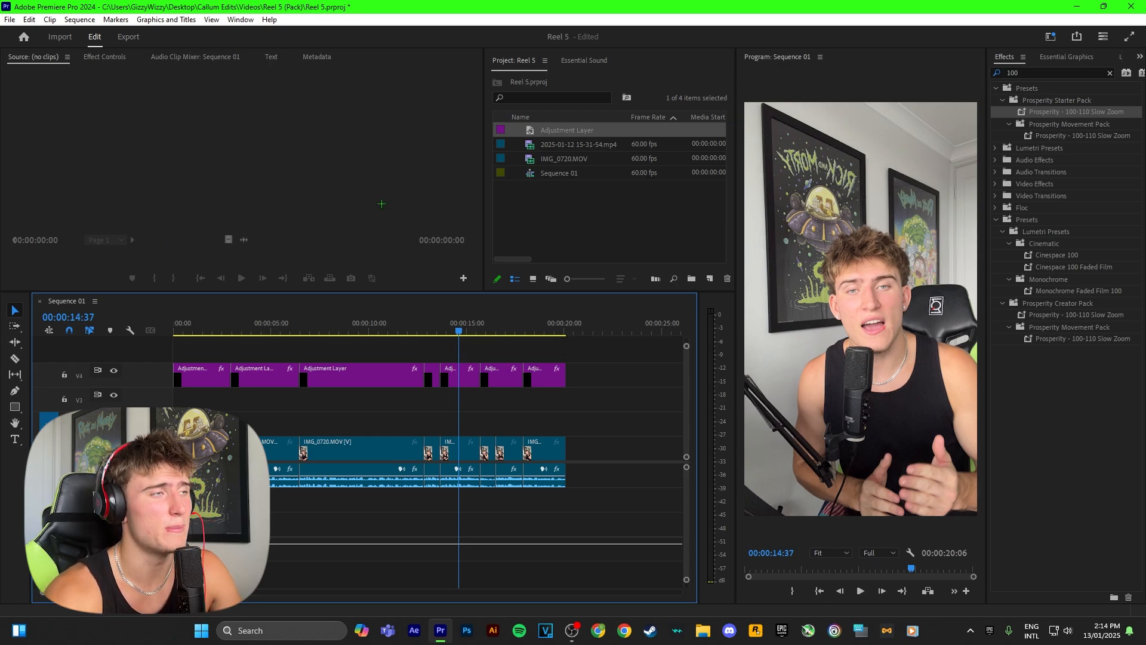
Generate a transcript of Sequence 01 and look through the transcribed lines
left_click(270, 58)
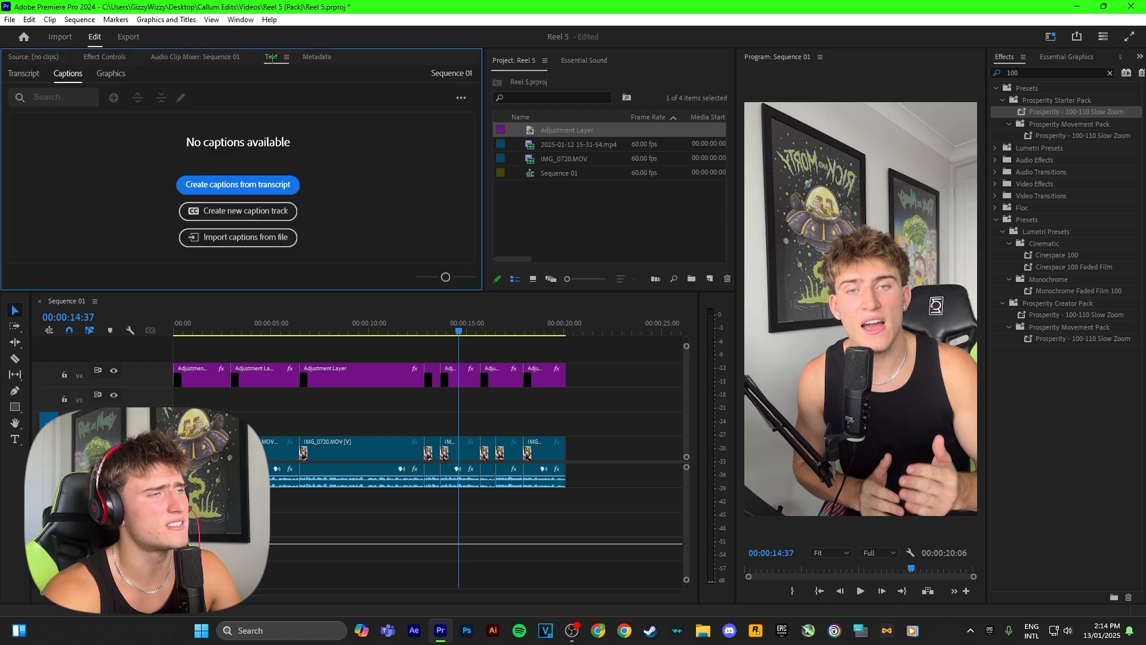
left_click(22, 74)
left_click(439, 130)
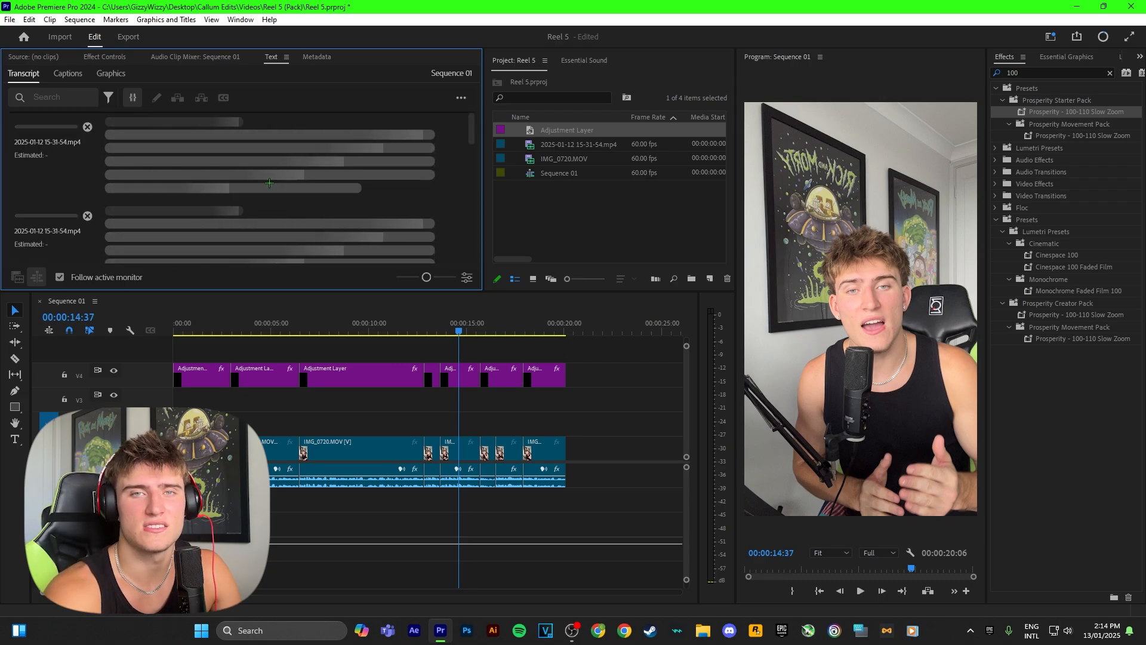
left_click(605, 373)
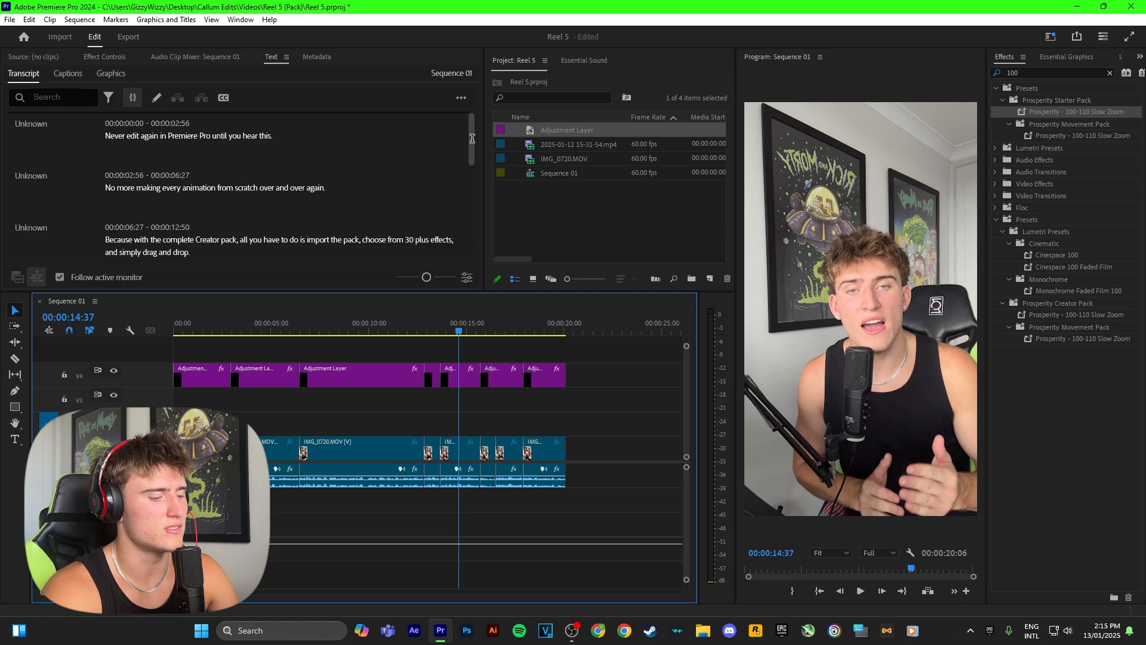
mouse_move(472, 141)
left_mouse_down()
mouse_move(472, 181)
mouse_move(470, 131)
left_mouse_up()
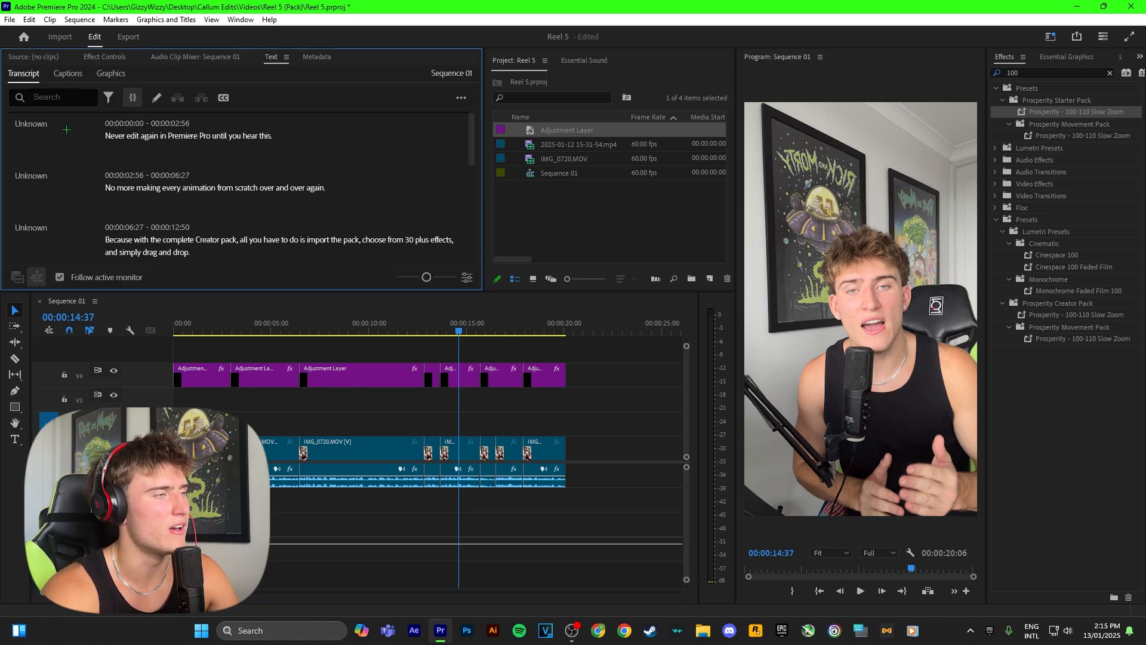
Create single-line captions from the transcript with a maximum length of 7 characters and a minimum duration of 1.2 seconds
left_click(68, 74)
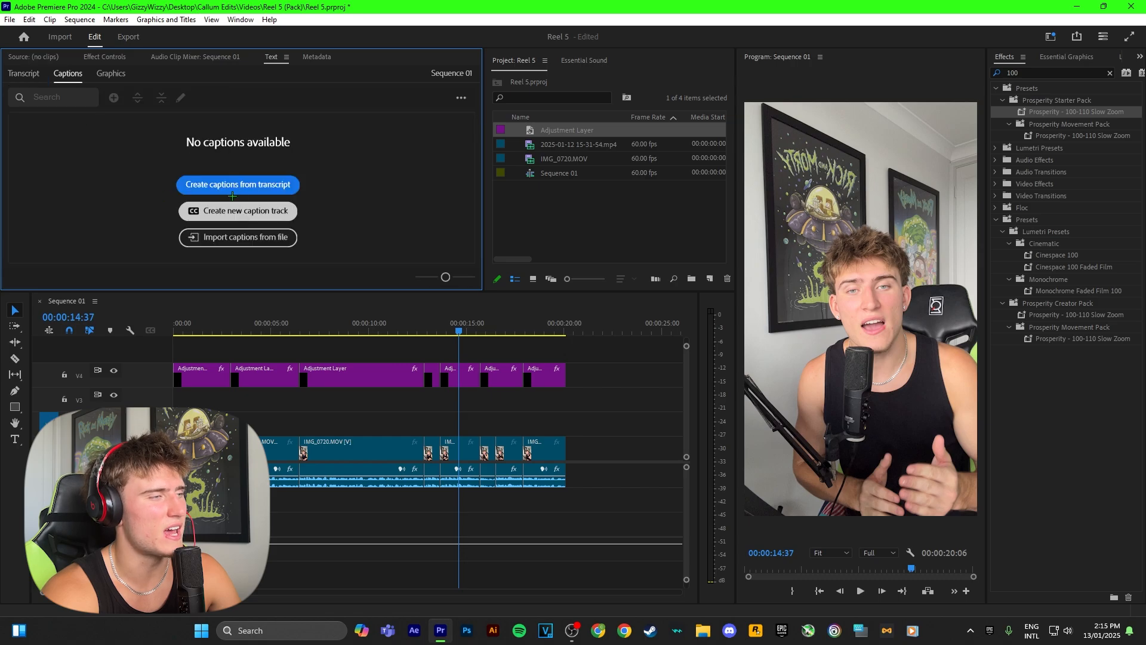
left_click(207, 184)
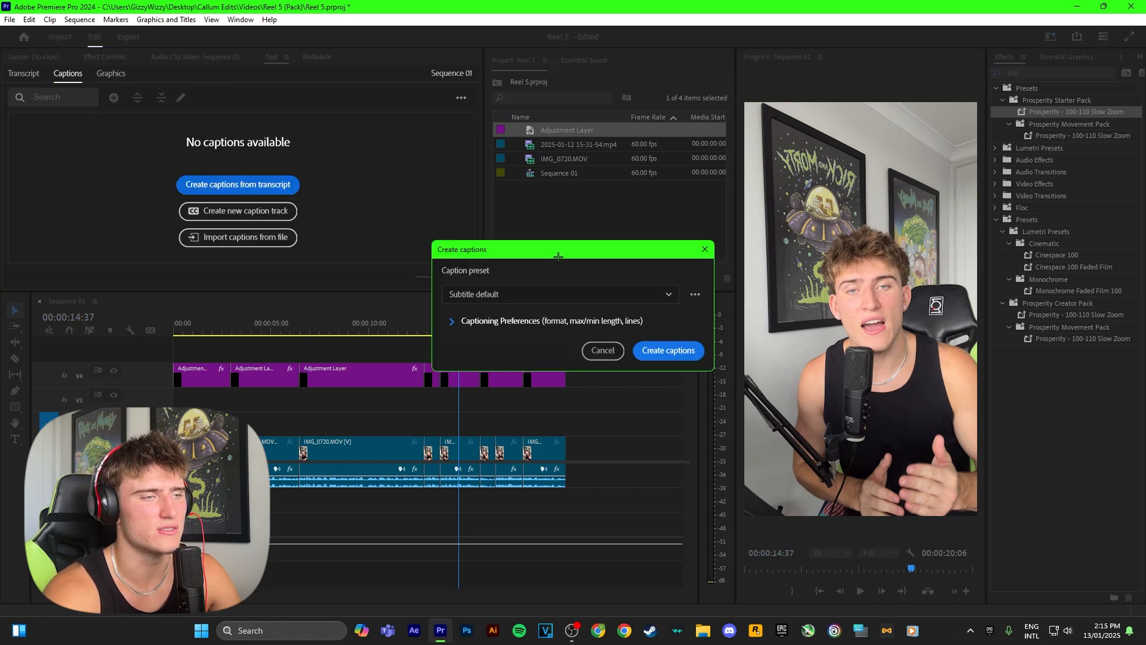
left_click(537, 321)
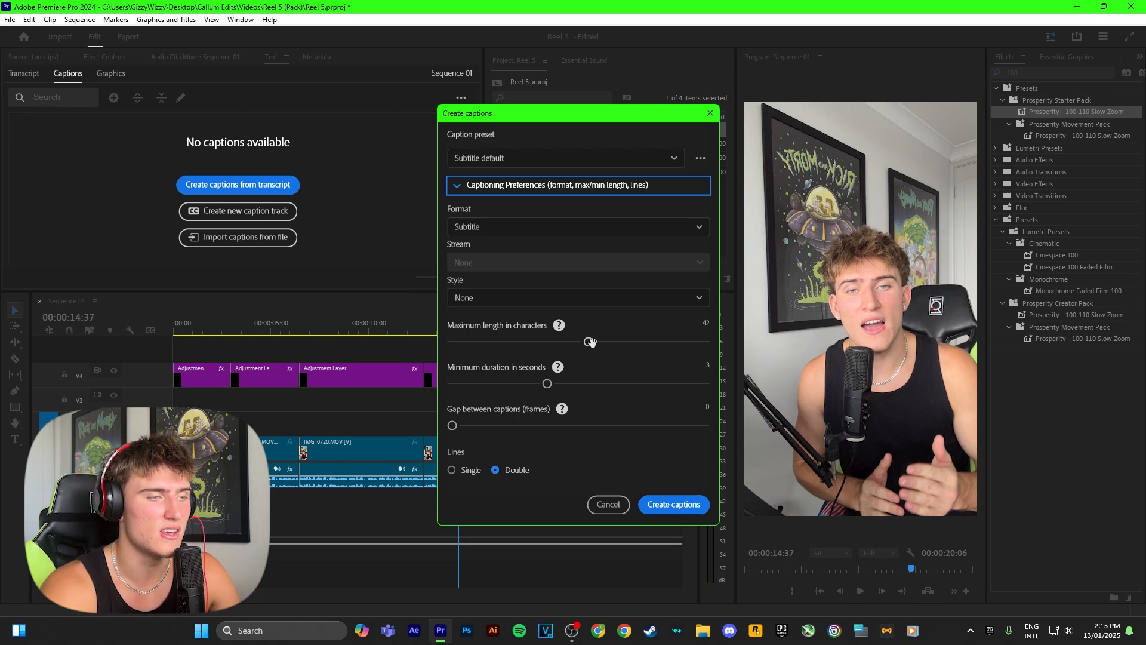
left_click_drag(590, 342, 321, 323)
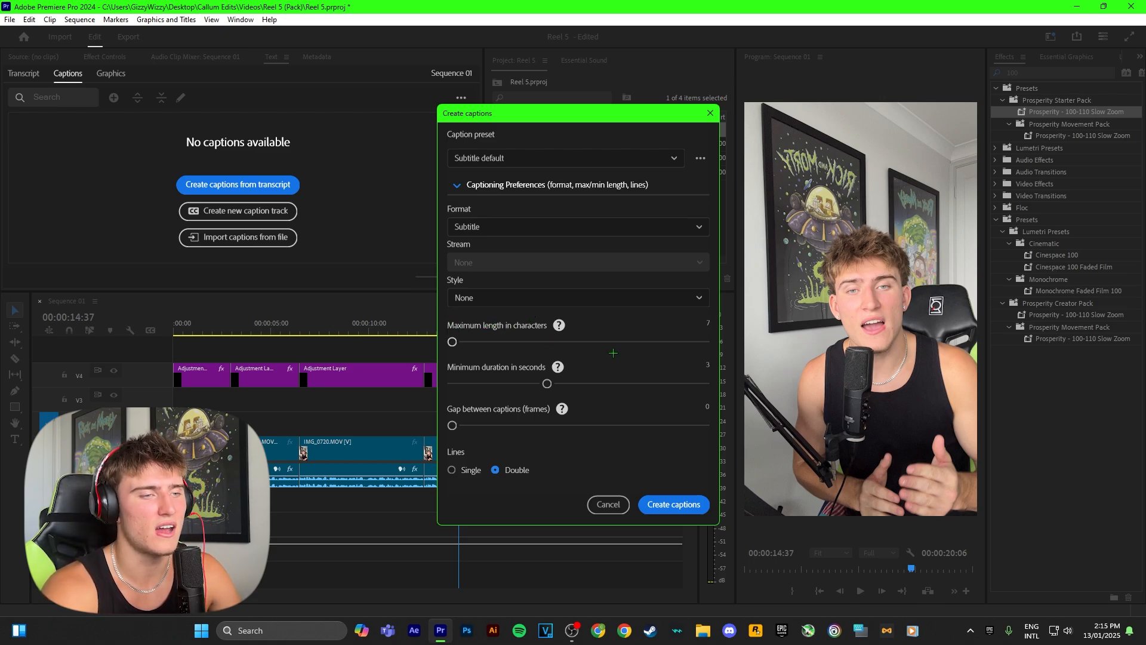
left_click_drag(547, 384, 412, 374)
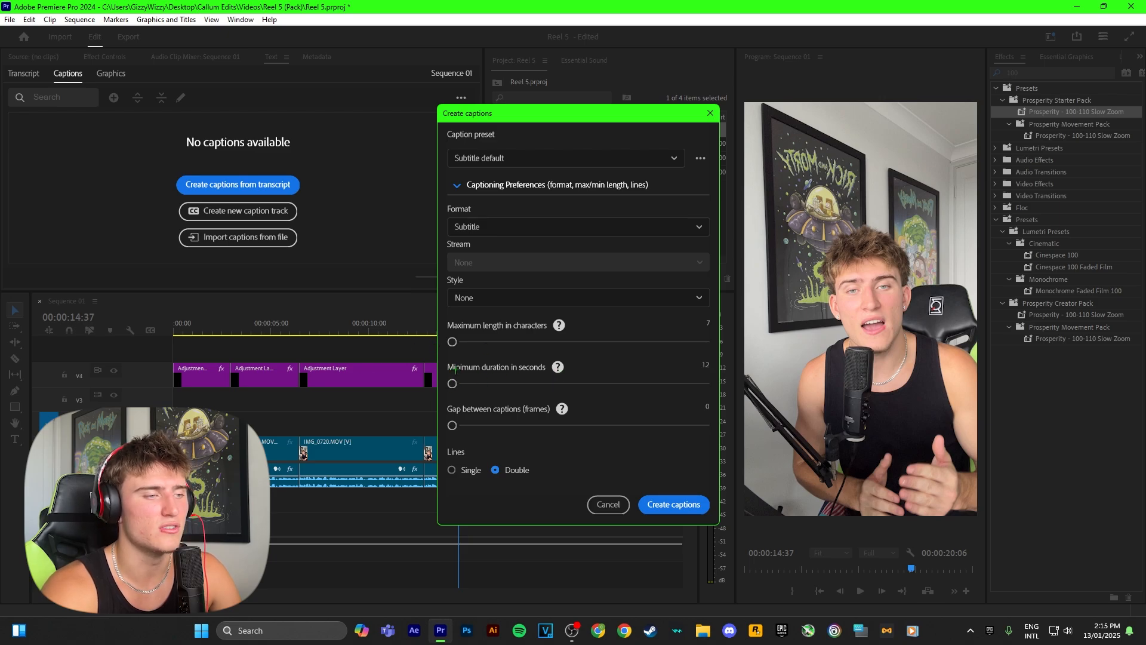
left_click(452, 470)
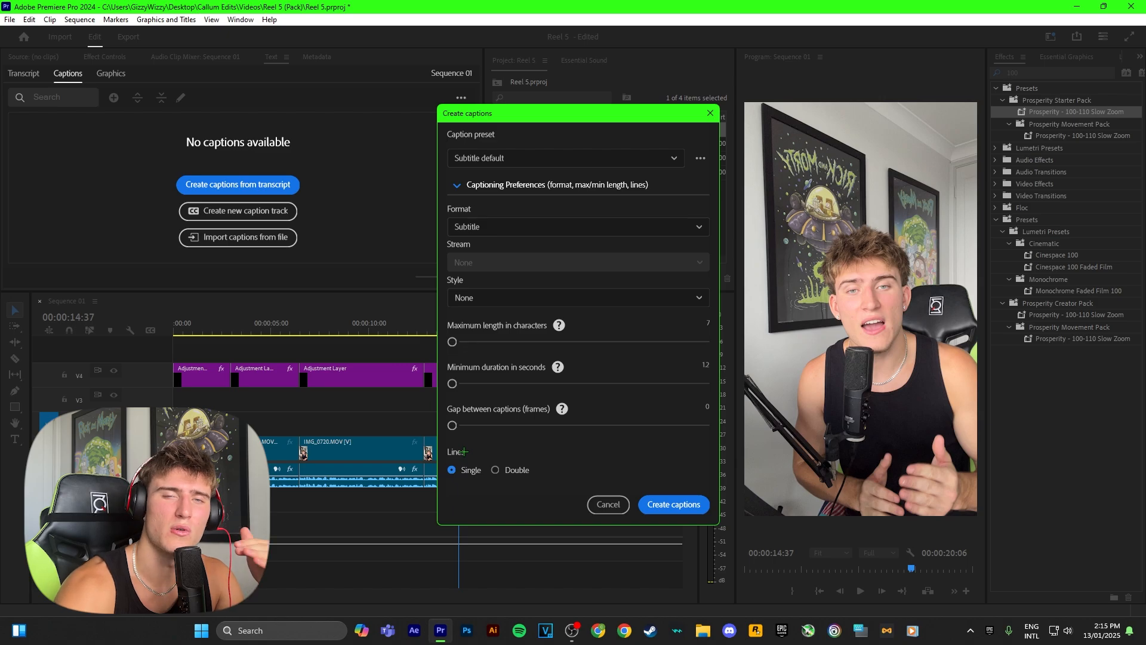
left_click(667, 507)
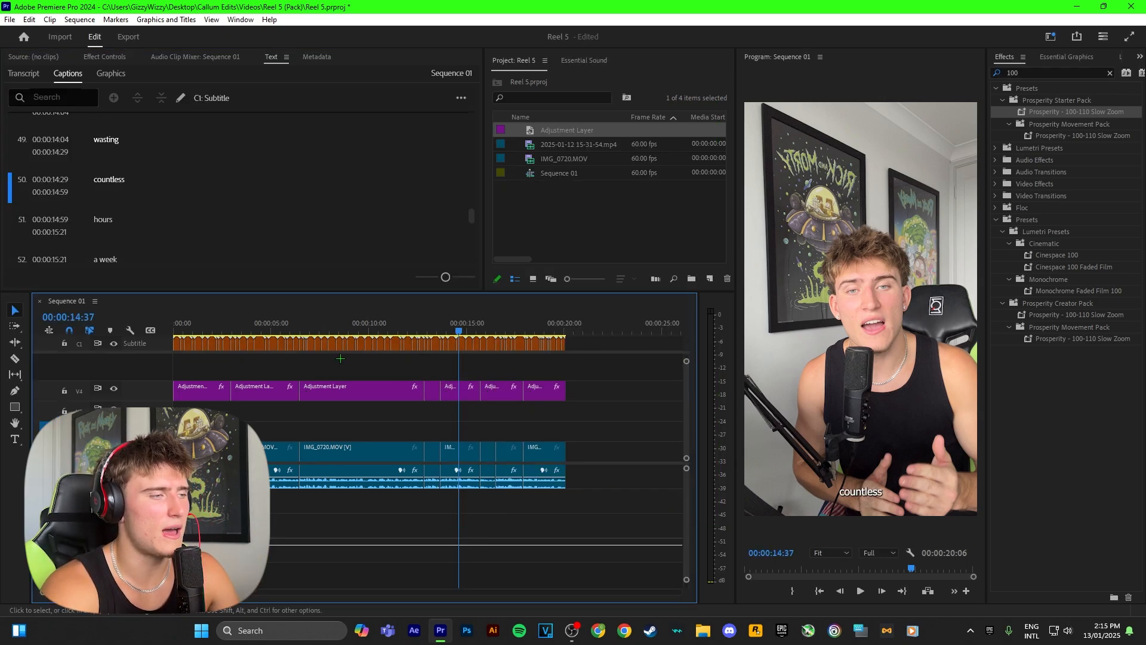
Select all the captions on the subtitle track and play the section around 7 seconds
left_click_drag(593, 345, 176, 346)
left_click(306, 323)
key("space")
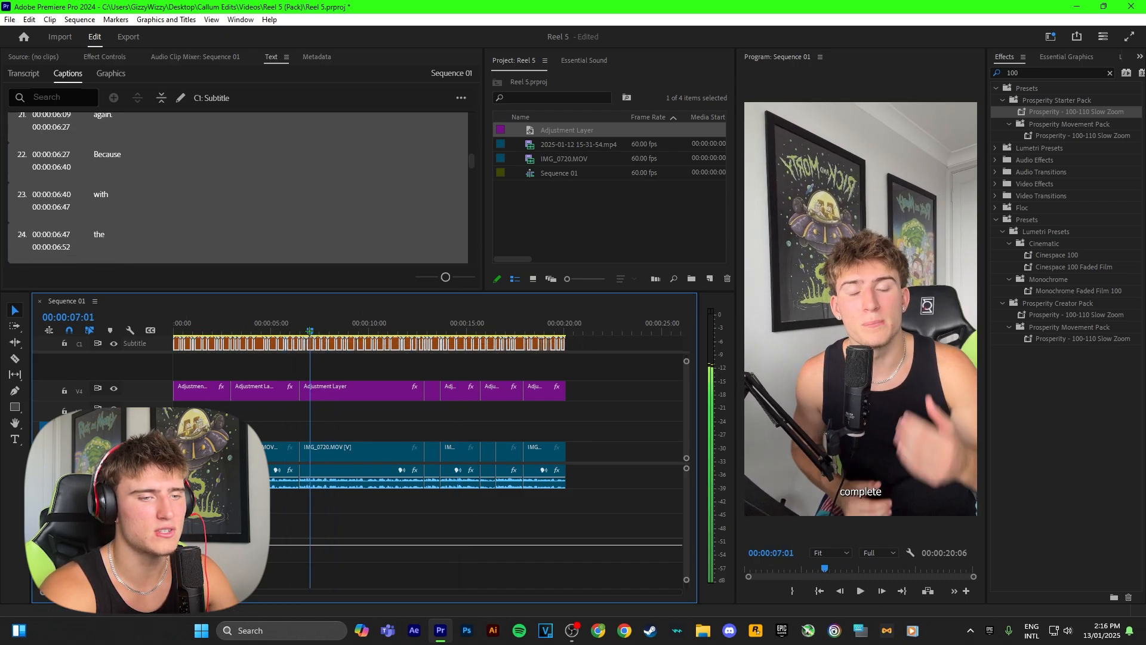
key("space")
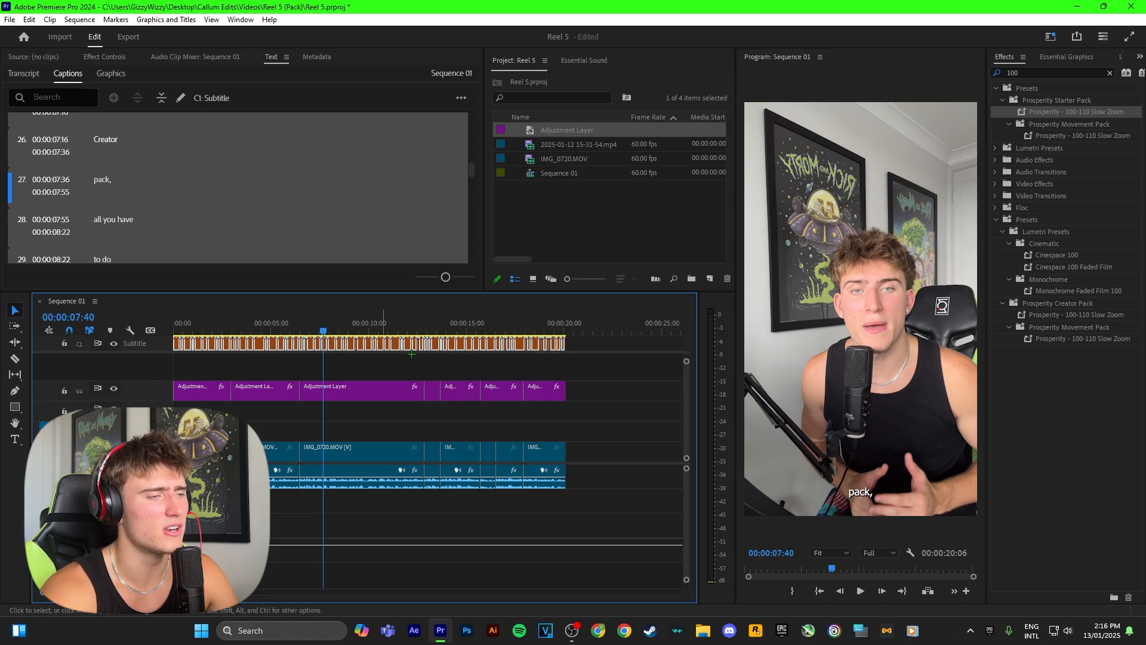
Position the selected captions in the centre zone with a vertical offset of 350
left_click(1056, 56)
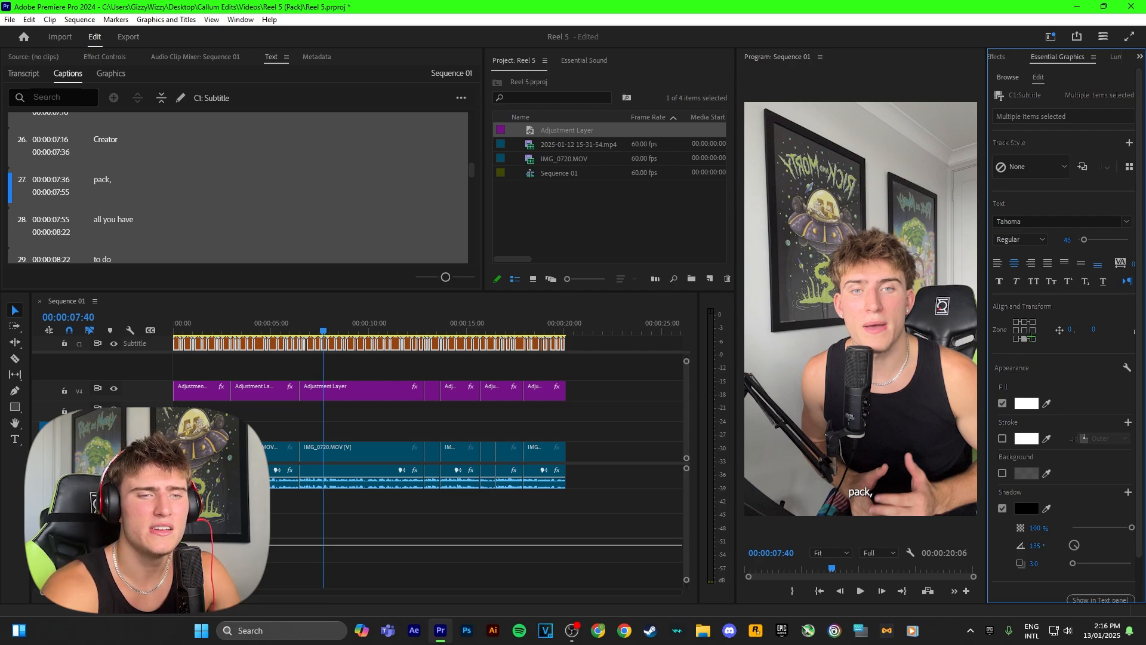
left_click(1024, 329)
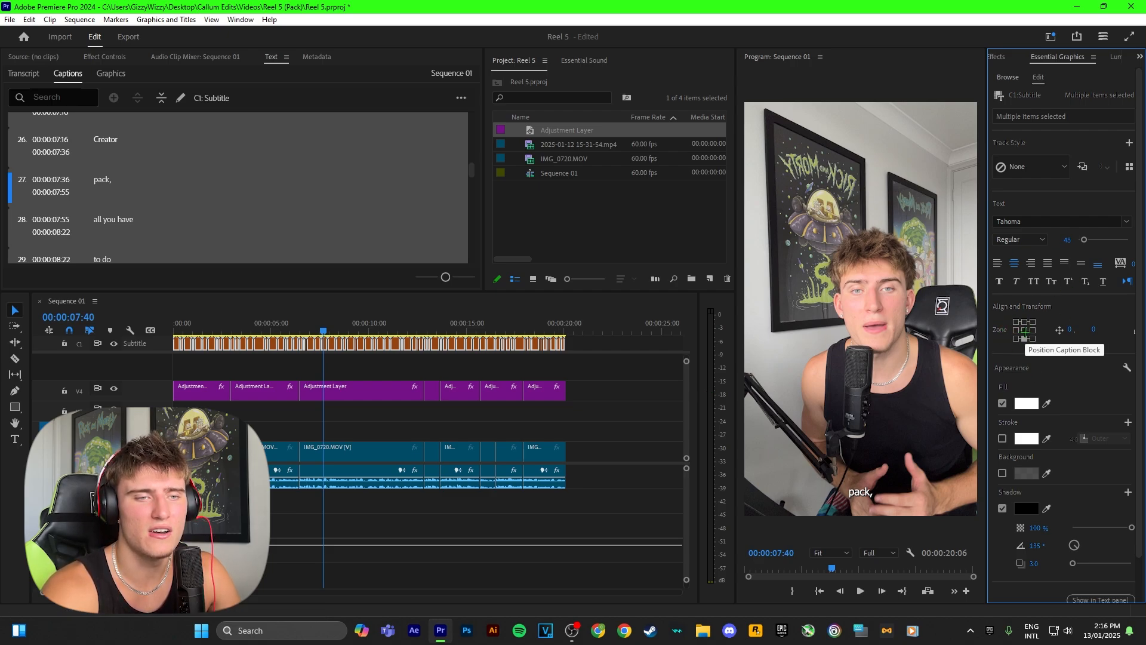
left_click(1095, 332)
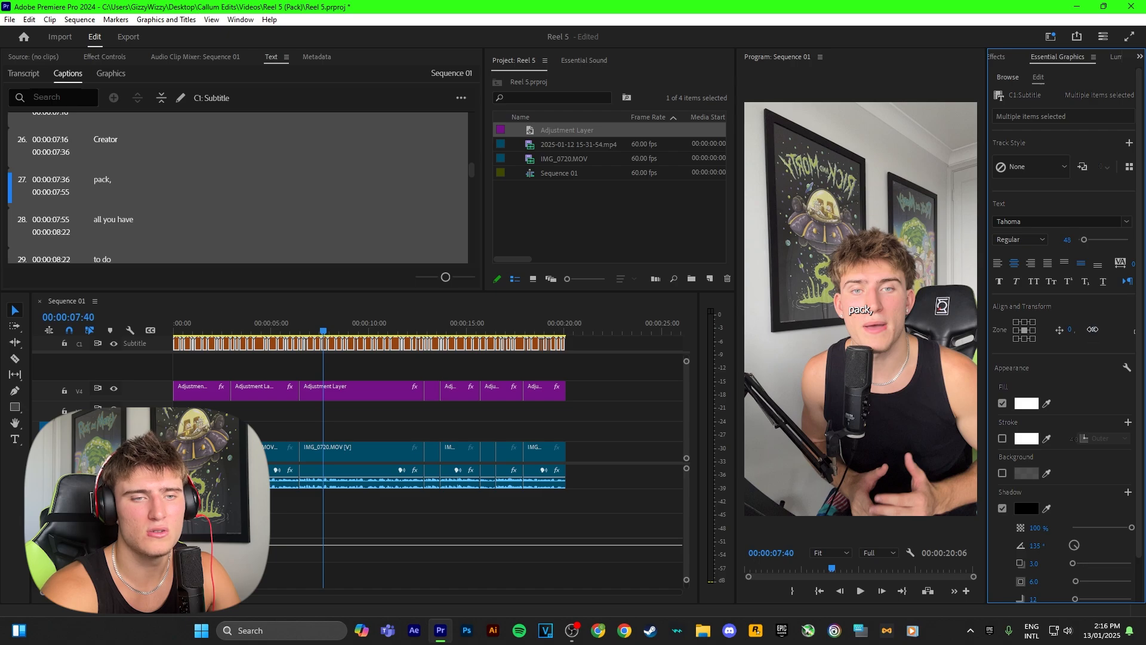
left_click(1096, 311)
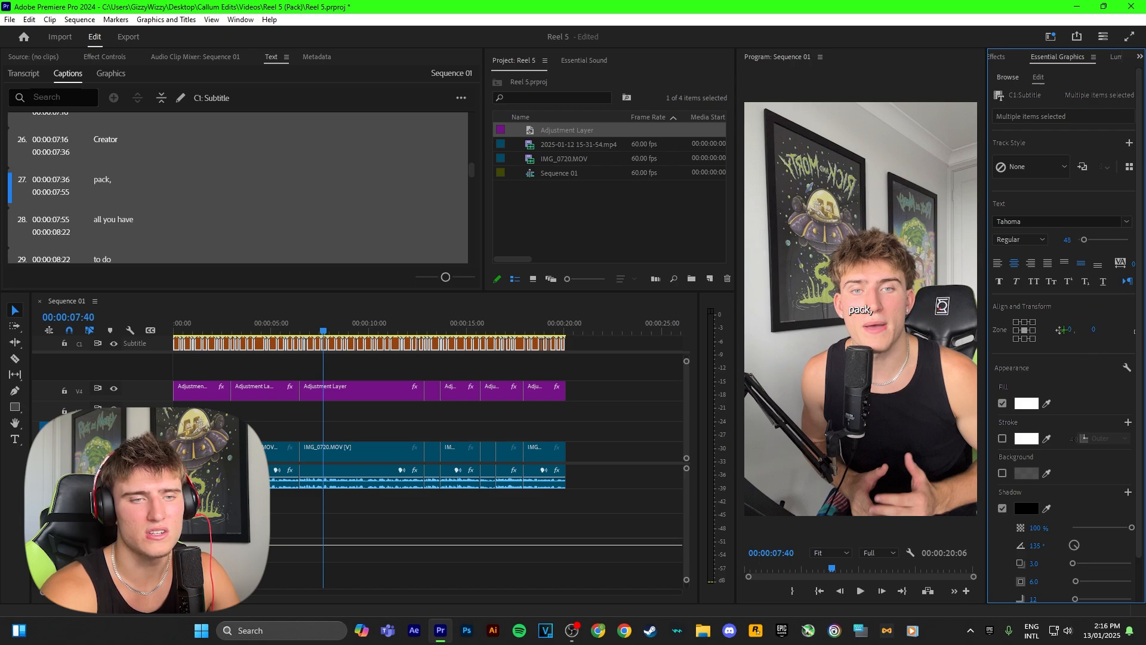
left_click(1096, 329)
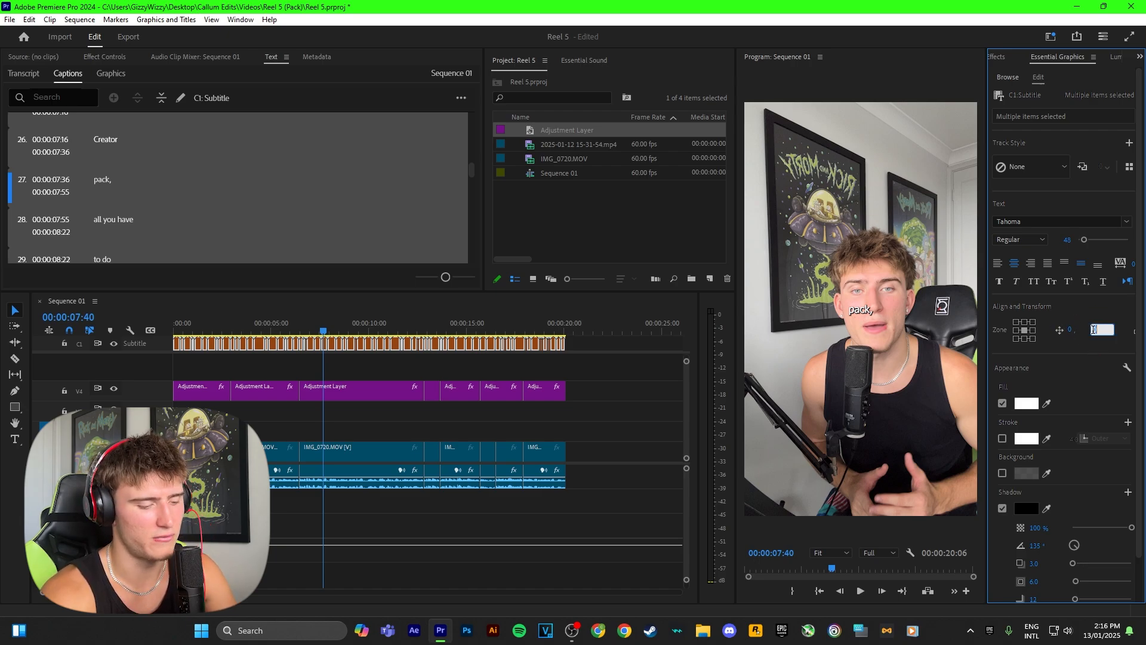
type("350")
key("Return")
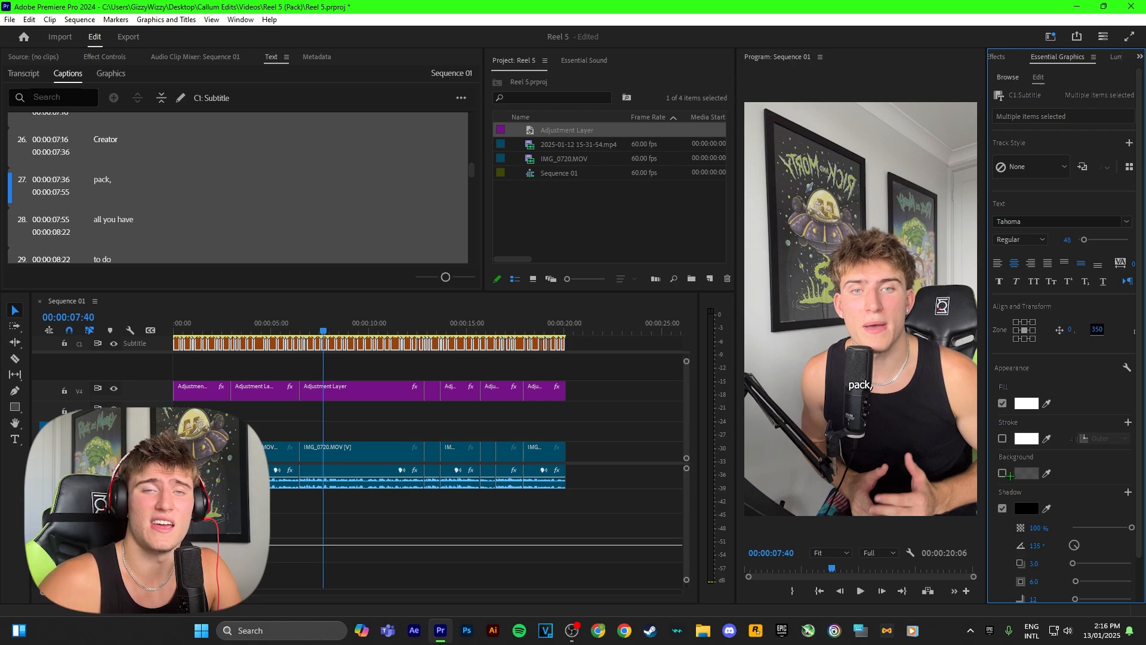
Remove the captions' shadow and set their font to Tw Cen MT Condensed Extra Bold at size 62
left_click(1003, 508)
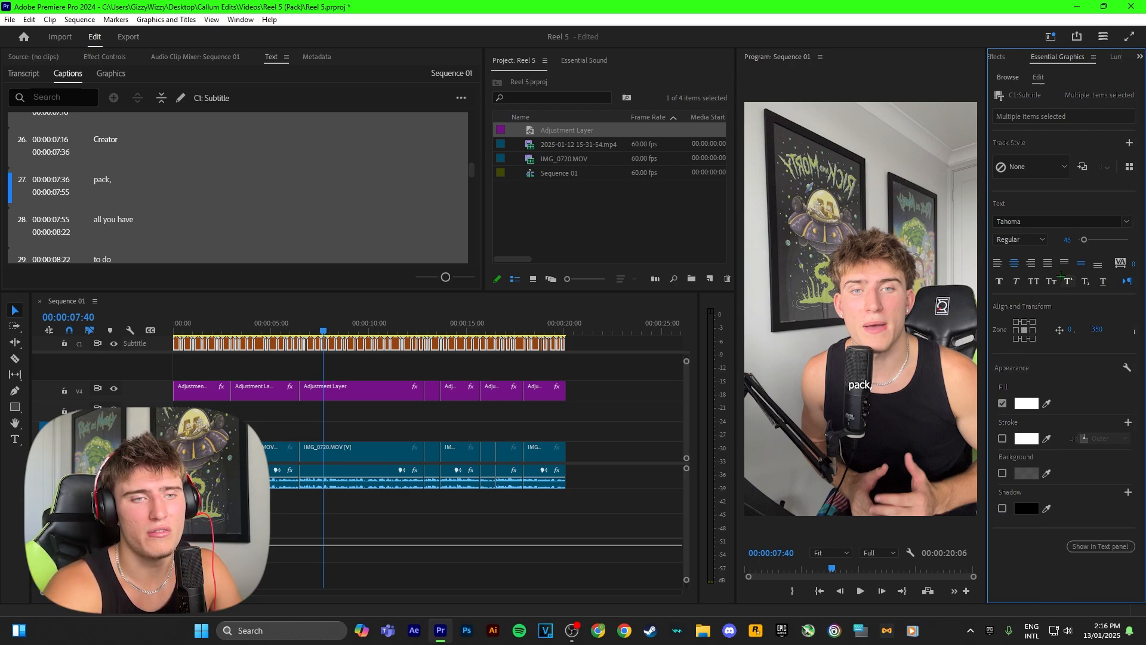
left_click(1008, 221)
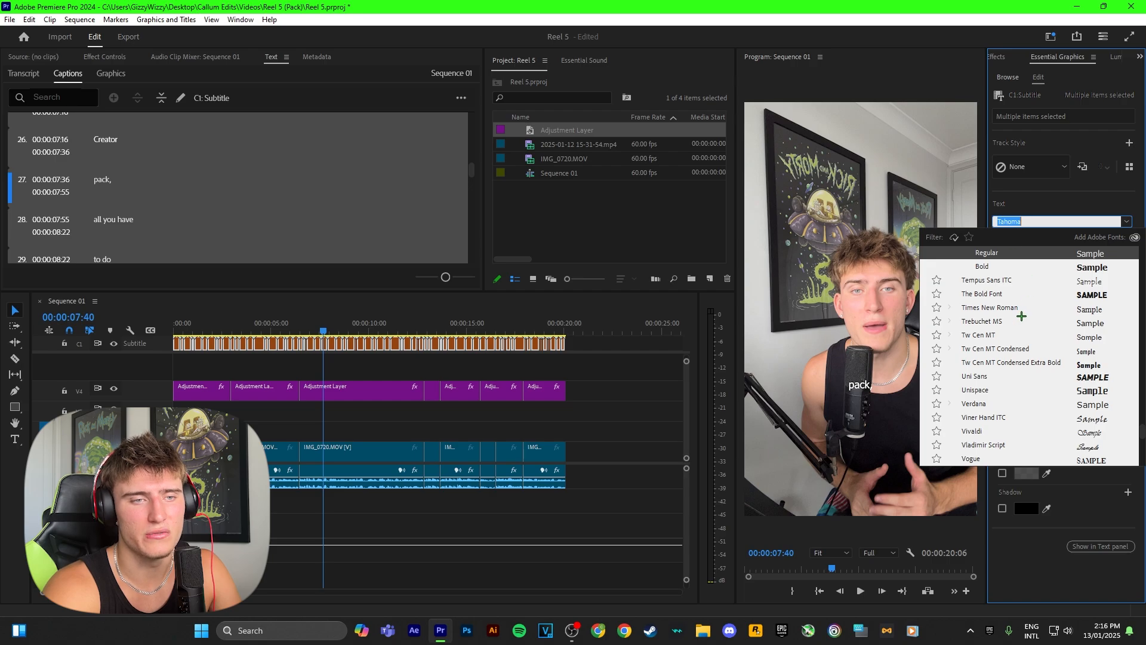
left_click(1038, 362)
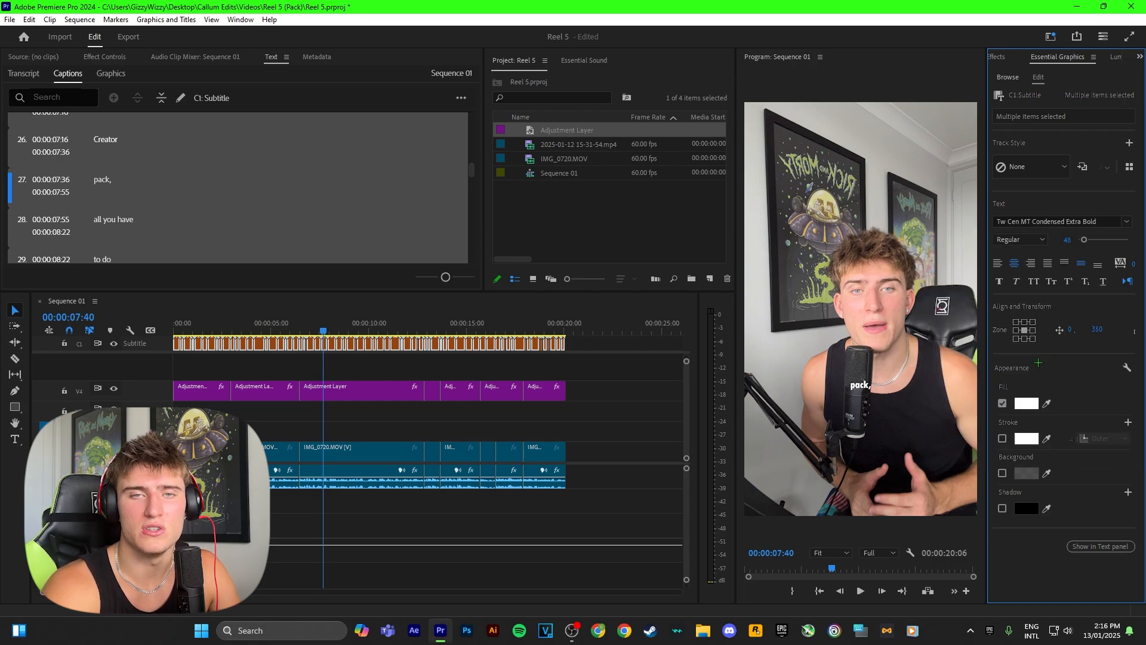
left_click(1067, 240)
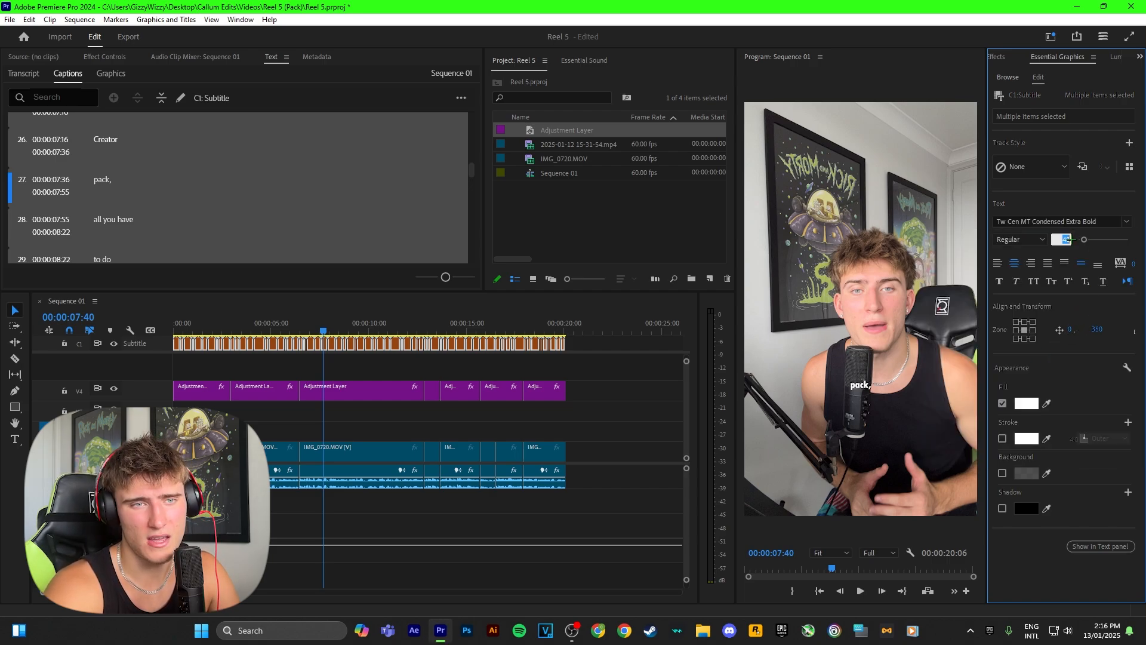
type("62")
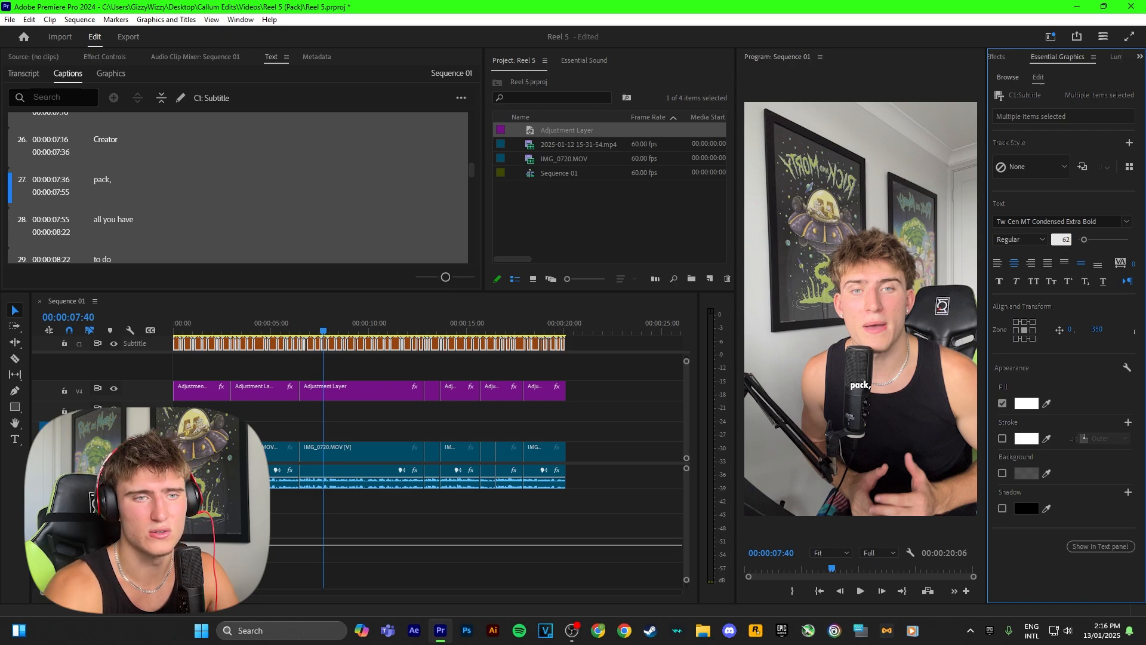
key("Return")
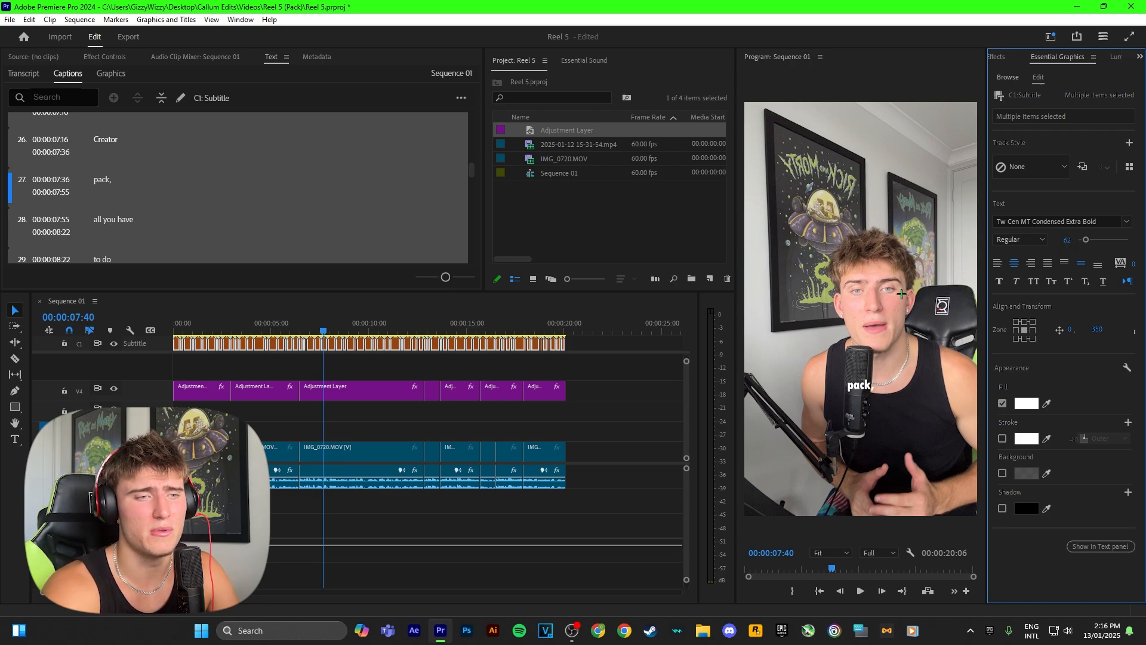
Play the sequence from near the start to about 6 seconds to review the restyled captions
left_click_drag(321, 326, 181, 327)
key("space")
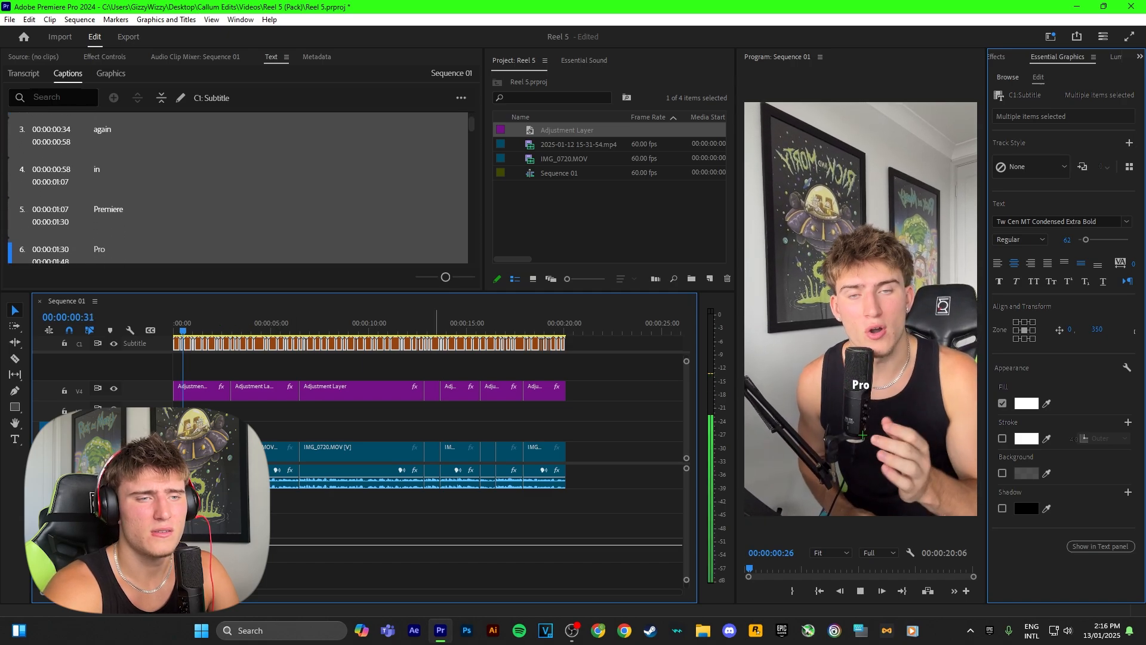
key("space")
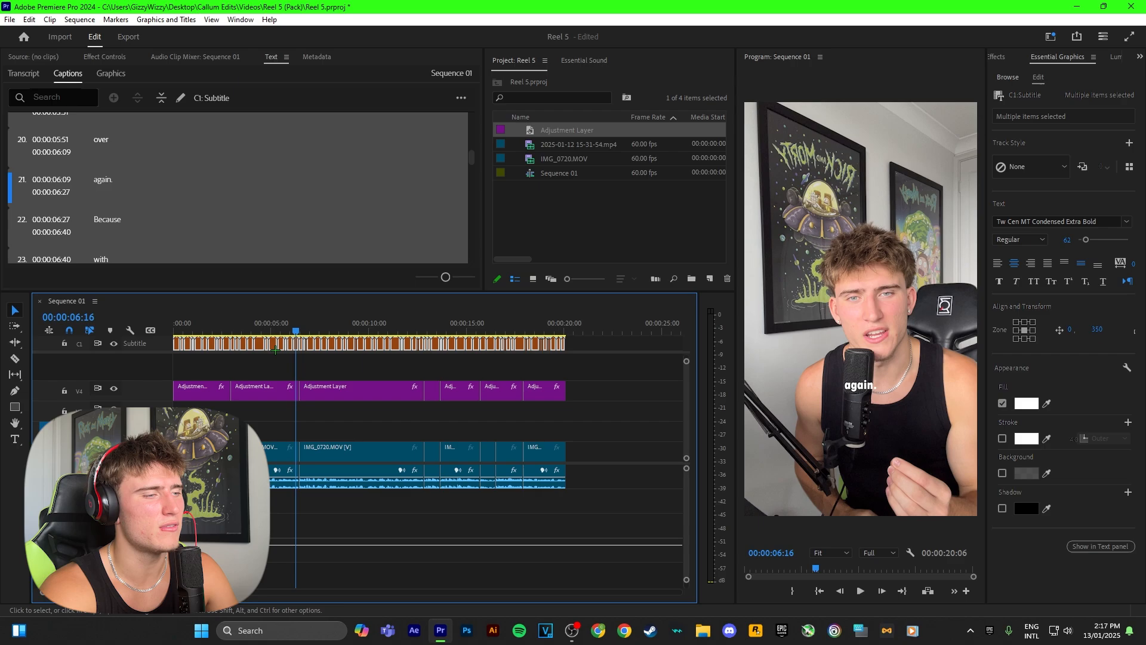
Upgrade all the captions to graphics and move them down to V3 beneath the adjustment layers
left_click(162, 19)
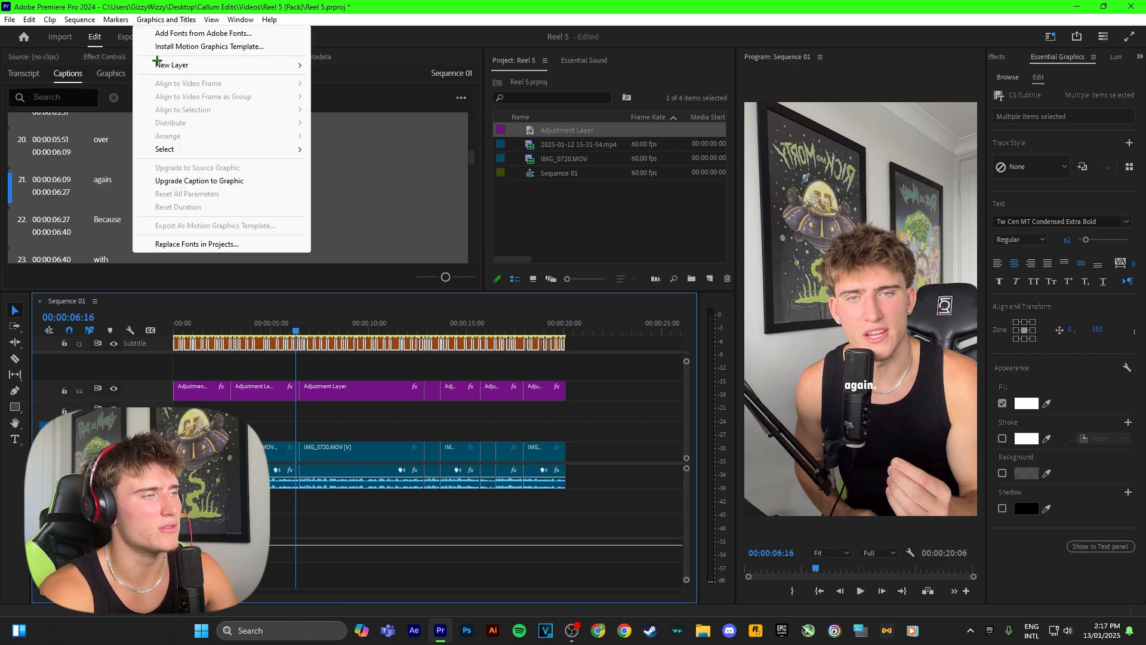
left_click(203, 181)
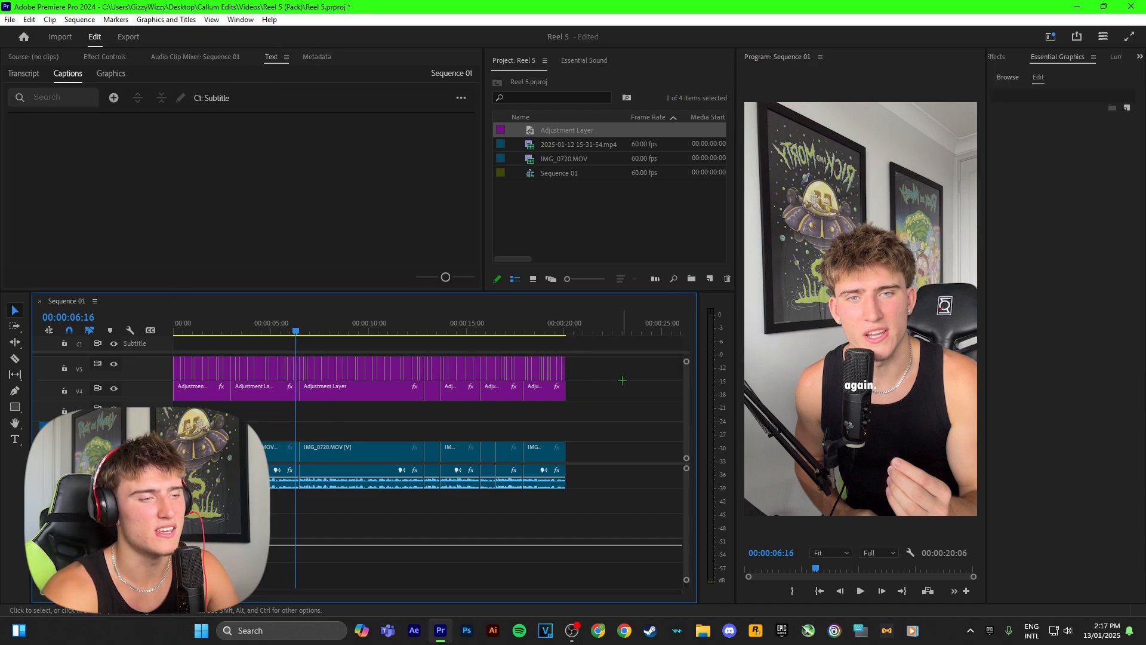
left_click_drag(610, 369, 172, 373)
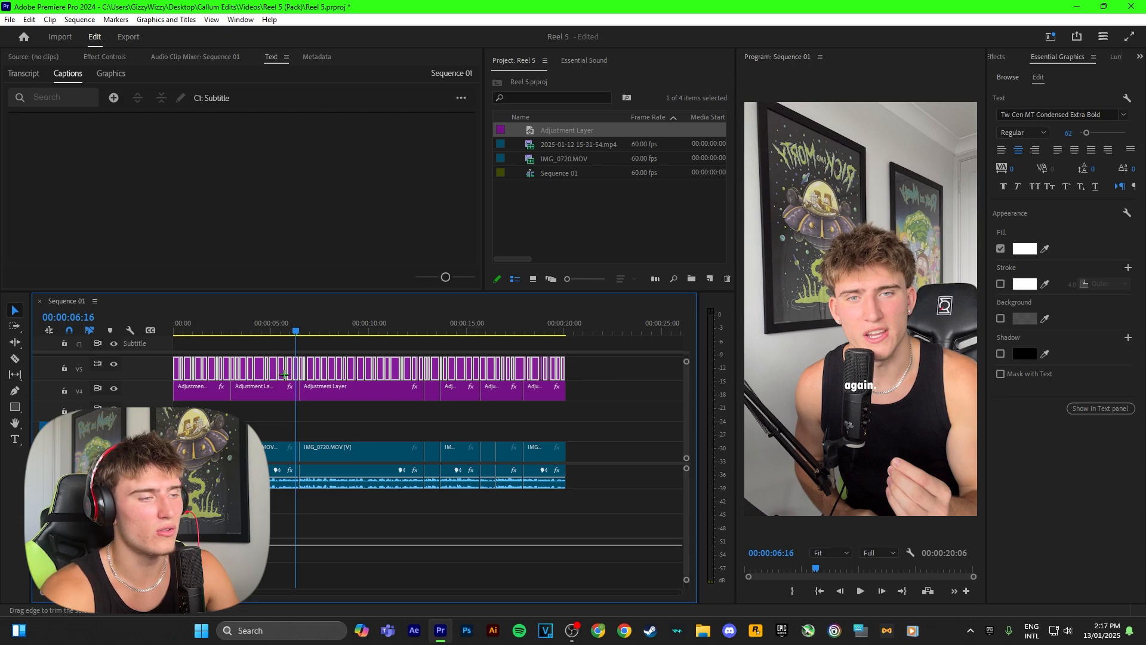
left_click_drag(252, 371, 240, 416)
key("Home")
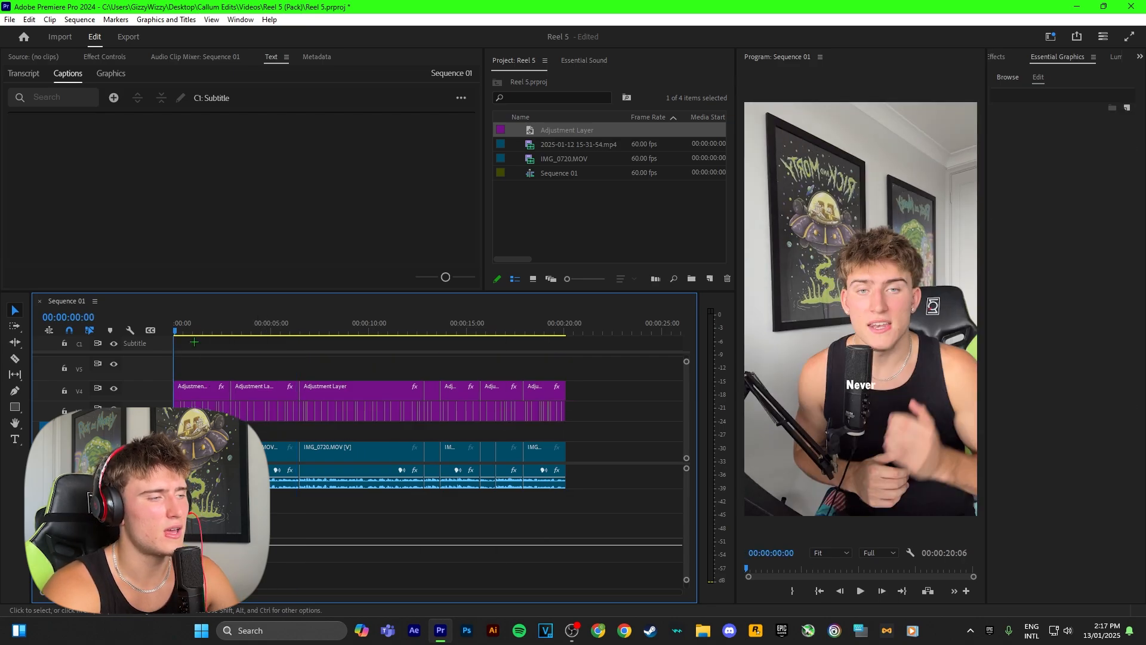
Play the first adjustment layer's section from the sequence start to check how the slow zoom affects the caption graphics
left_click(184, 385)
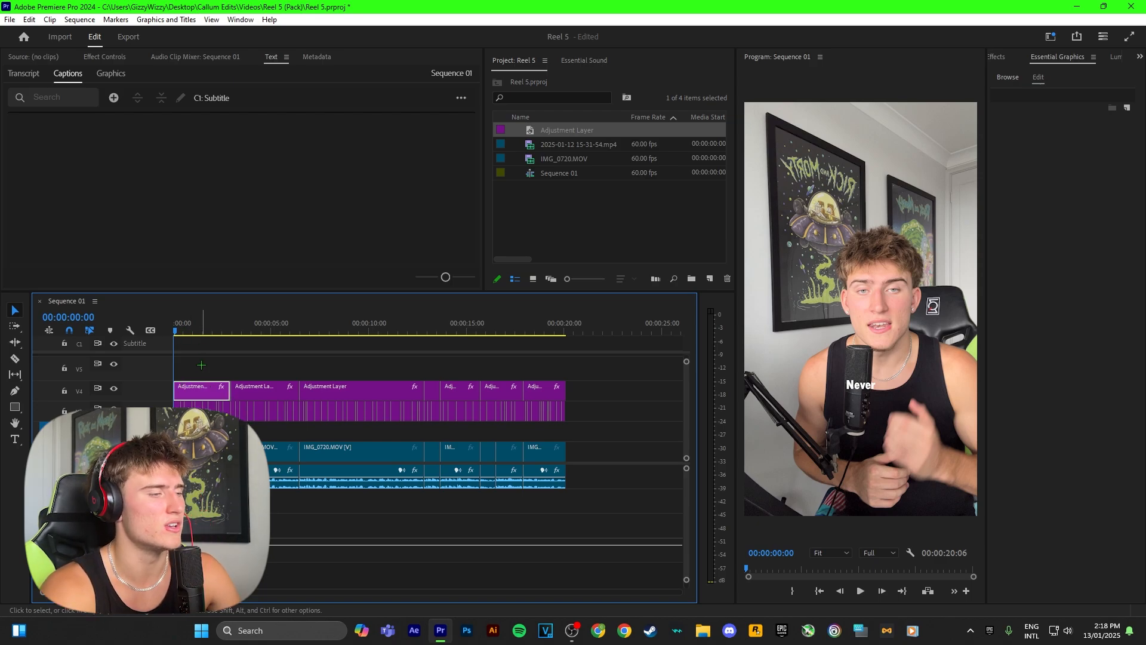
left_click(200, 364)
key("space")
key("=")
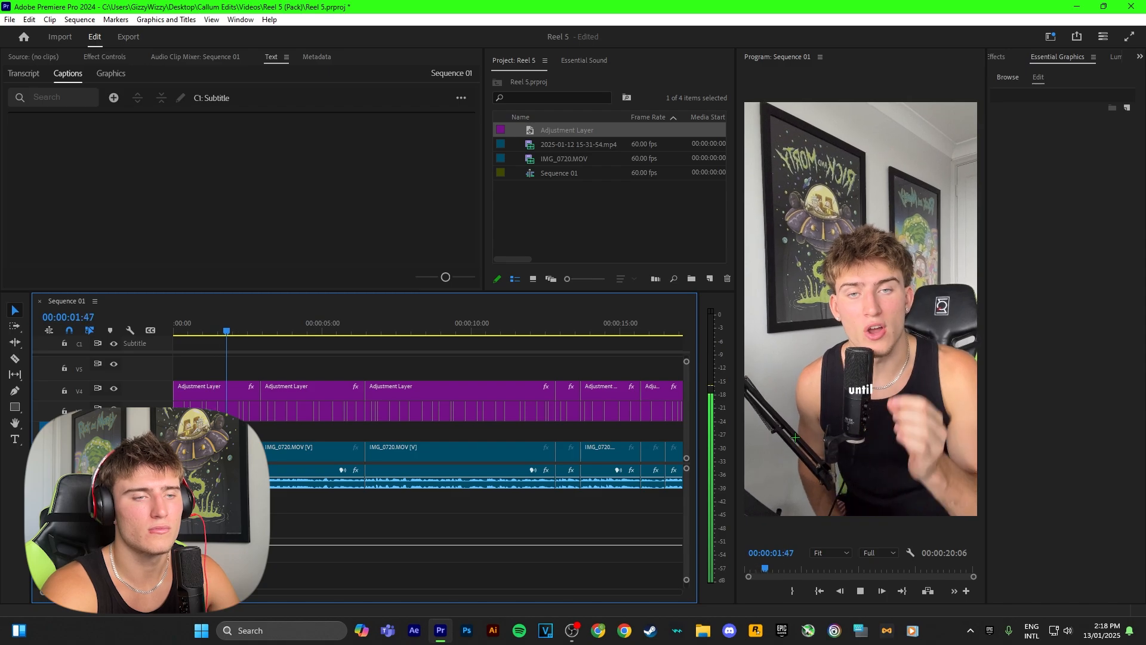
key("space")
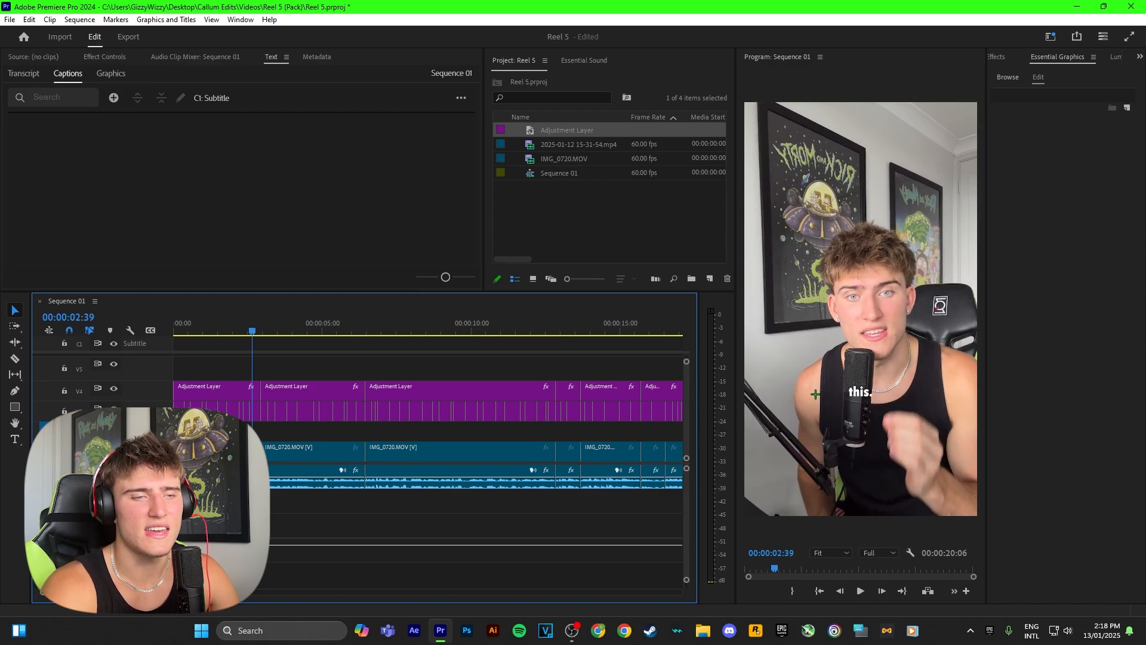
Move the caption graphics under the first adjustment layer piece up to V5 and return the playhead to the sequence start
left_click_drag(232, 412, 232, 372)
left_click_drag(226, 329, 166, 326)
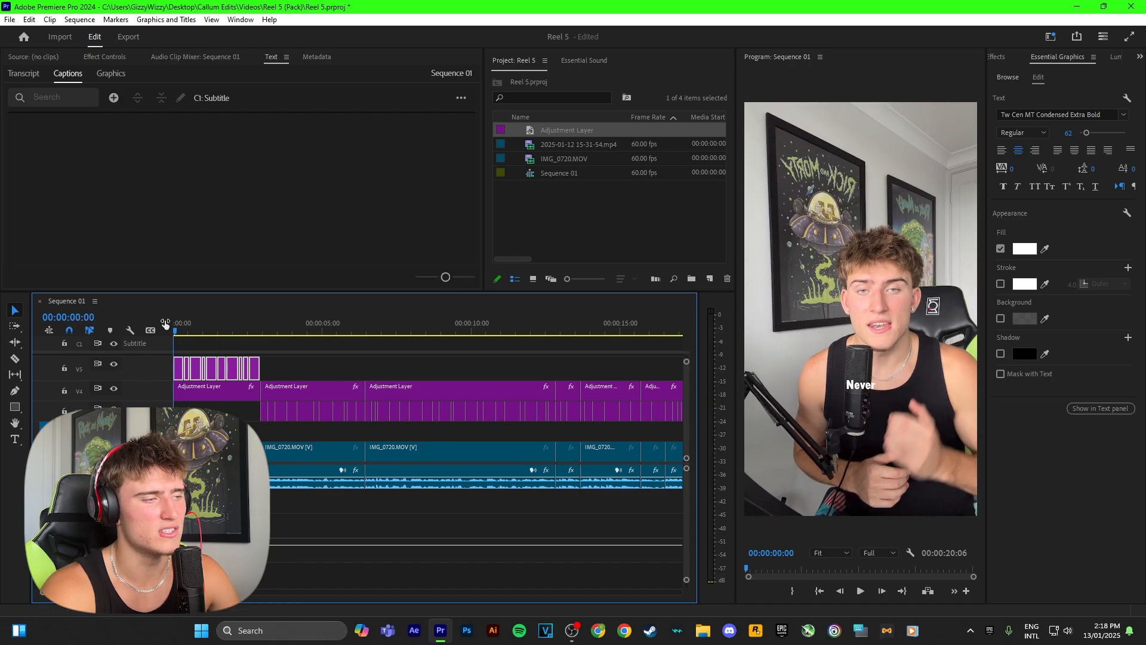
Play the opening three seconds twice to check the caption graphics above the first slow-zoom adjustment layer
left_click(307, 360)
key("space")
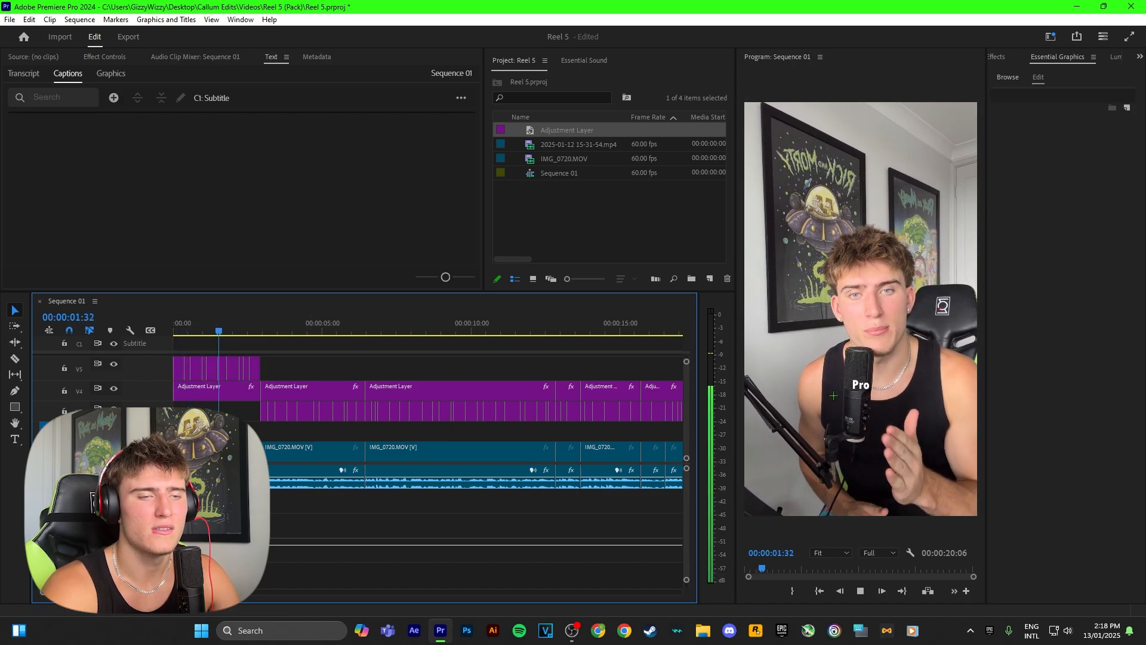
key("space")
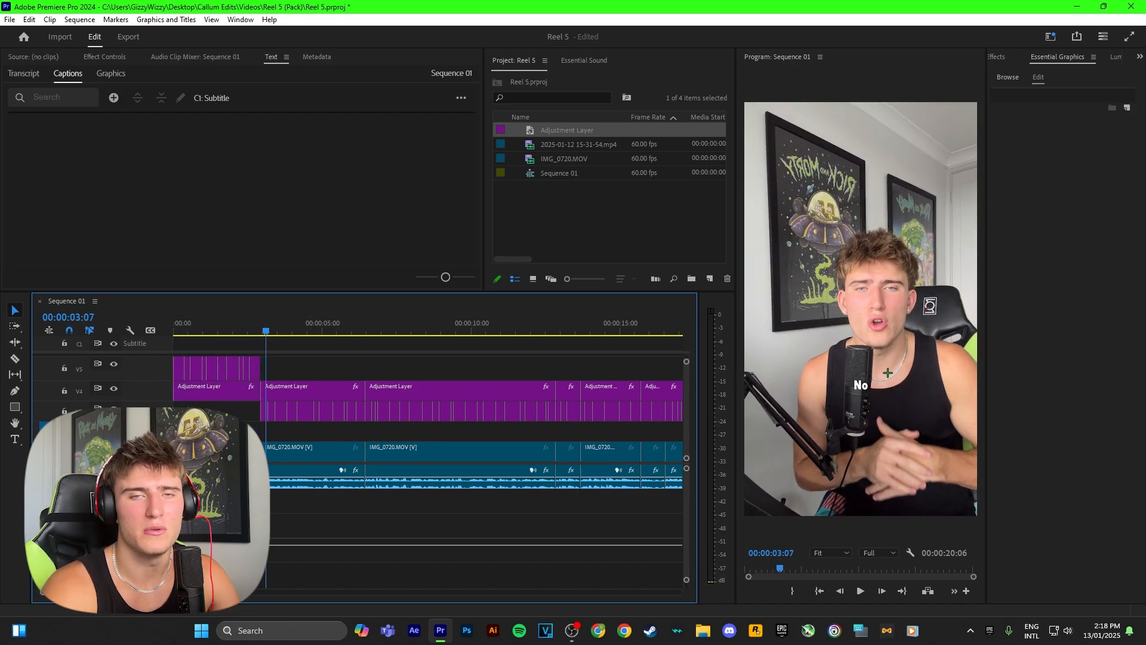
left_click_drag(269, 328, 237, 328)
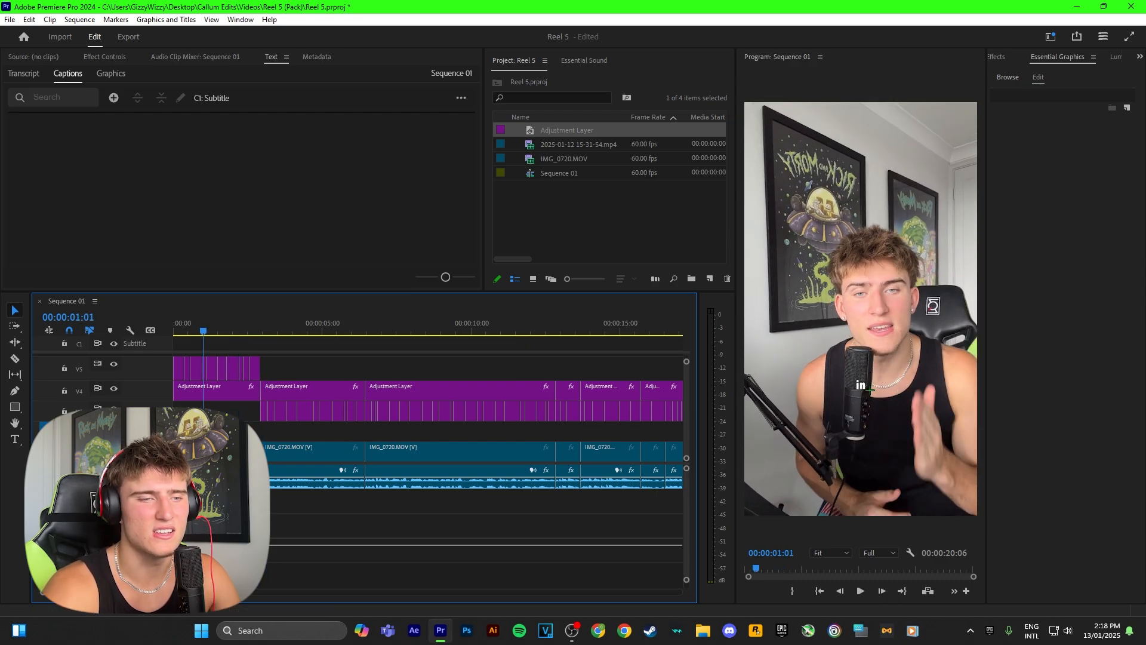
key("space")
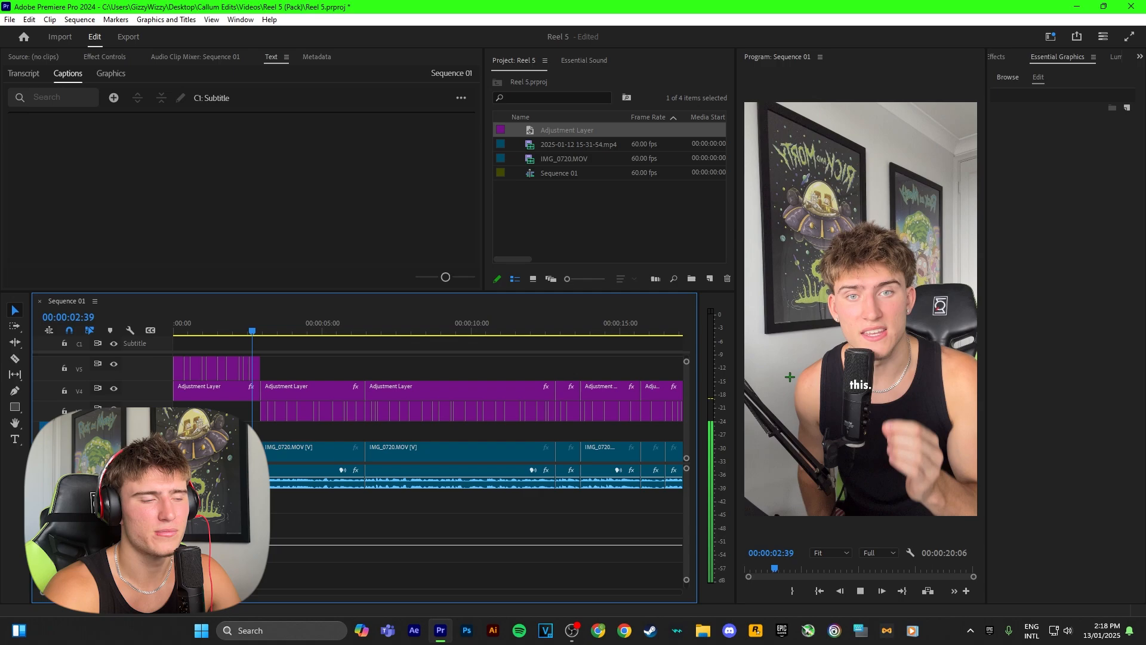
key("space")
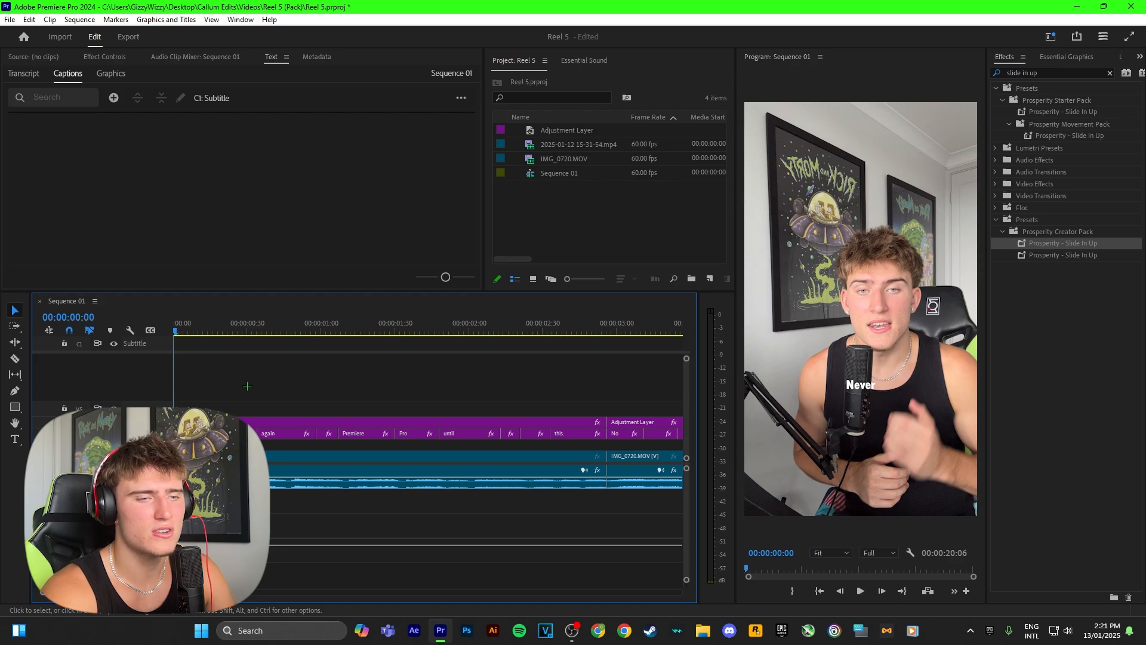
Play the opening words, return to the sequence start, and move the first adjustment layer up to V6
key("space")
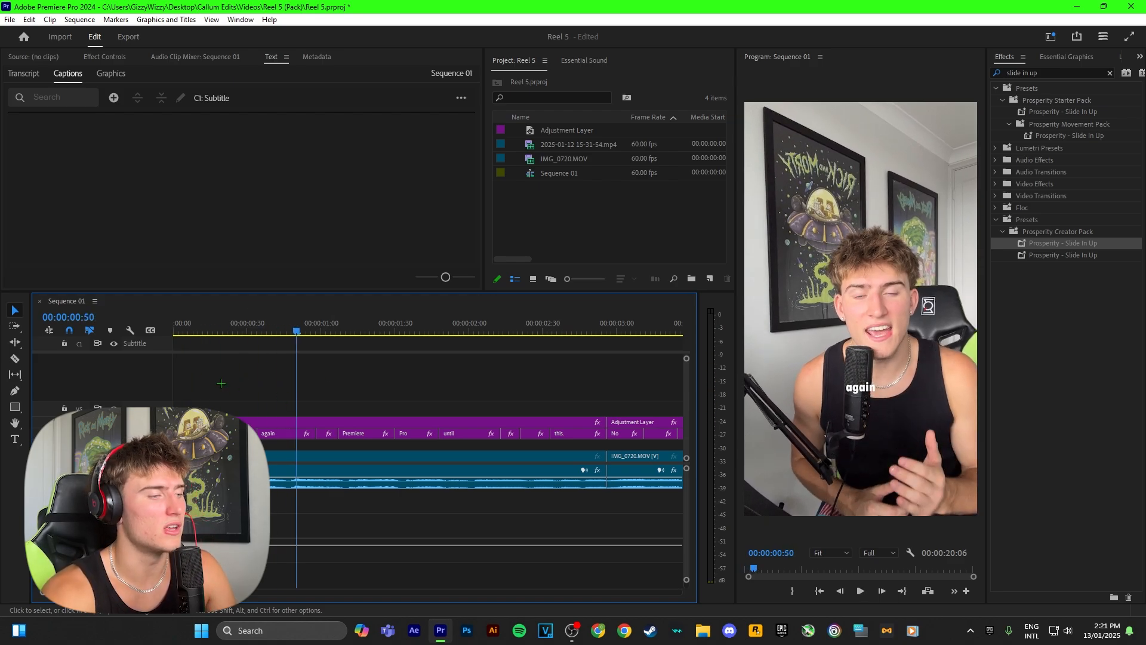
left_click(175, 331)
scroll(203, 397, "up", 5)
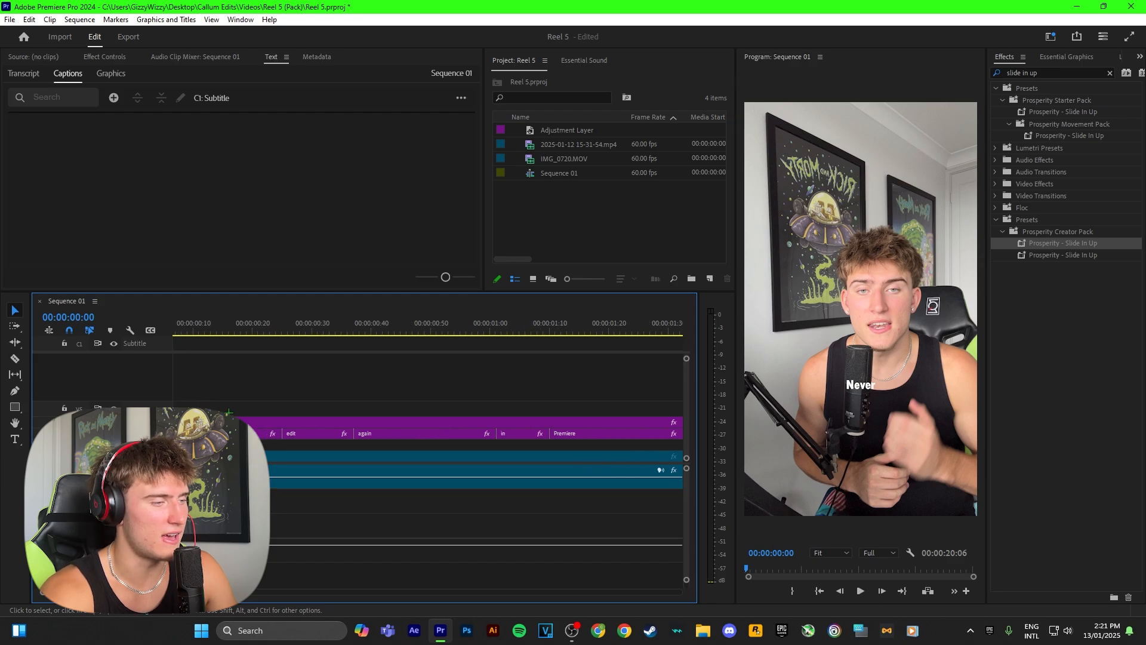
left_click_drag(252, 421, 255, 391)
Set the "Never" caption graphic's font to Uni Sans and its size to 160
left_click(259, 433)
left_click(215, 329)
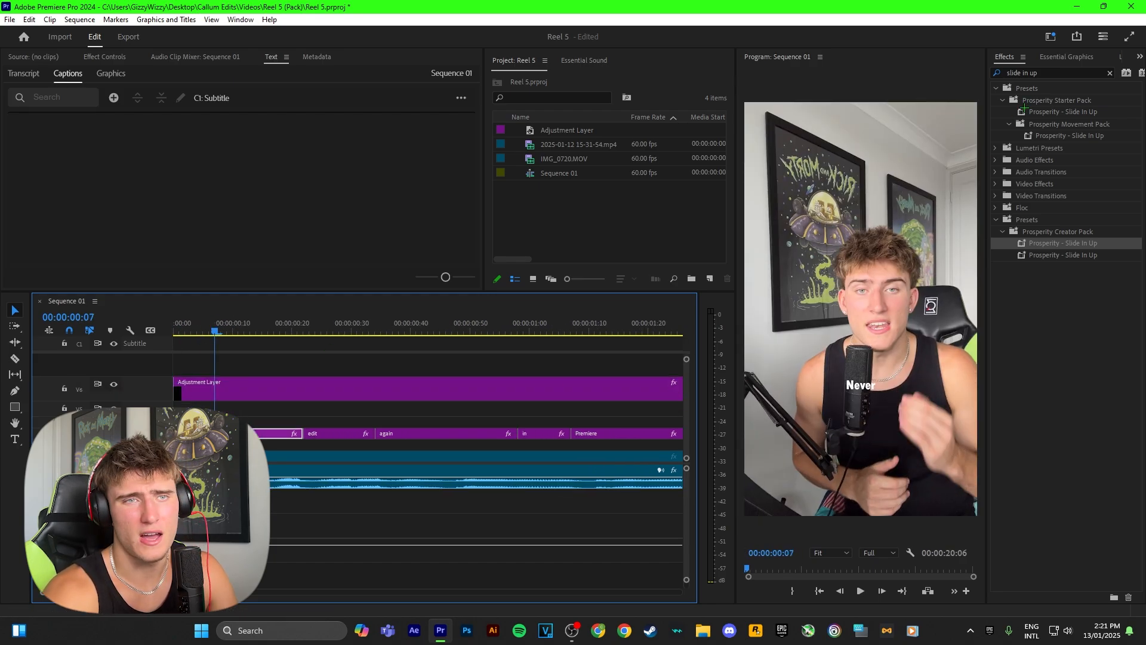
left_click(1054, 55)
left_click(1045, 98)
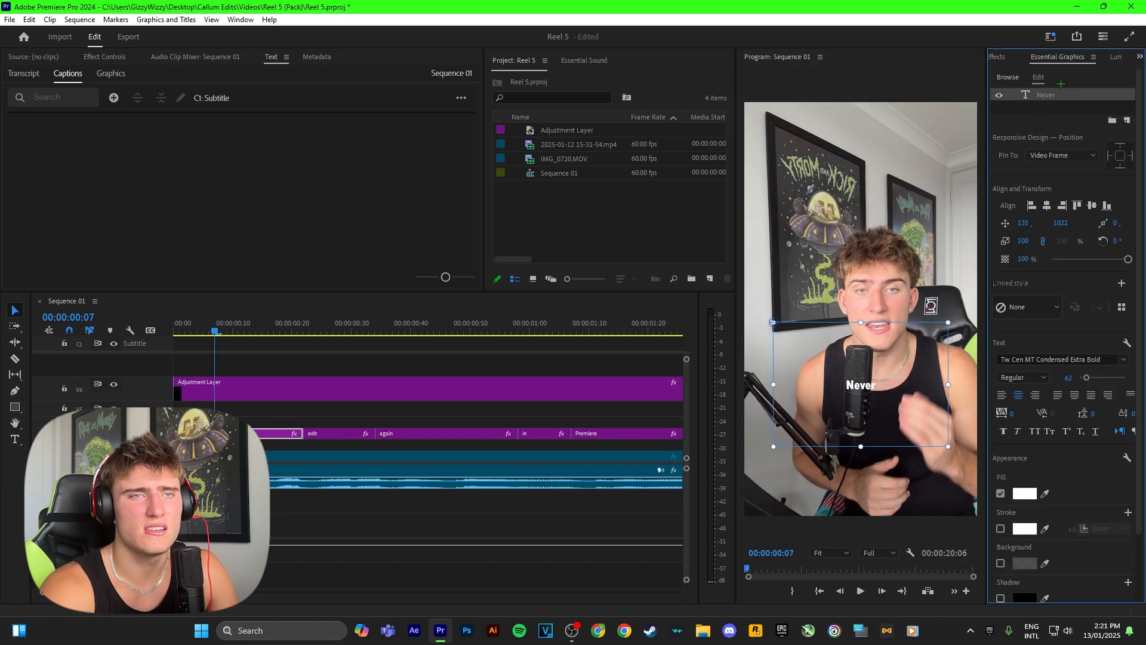
left_click(1022, 357)
type("uni")
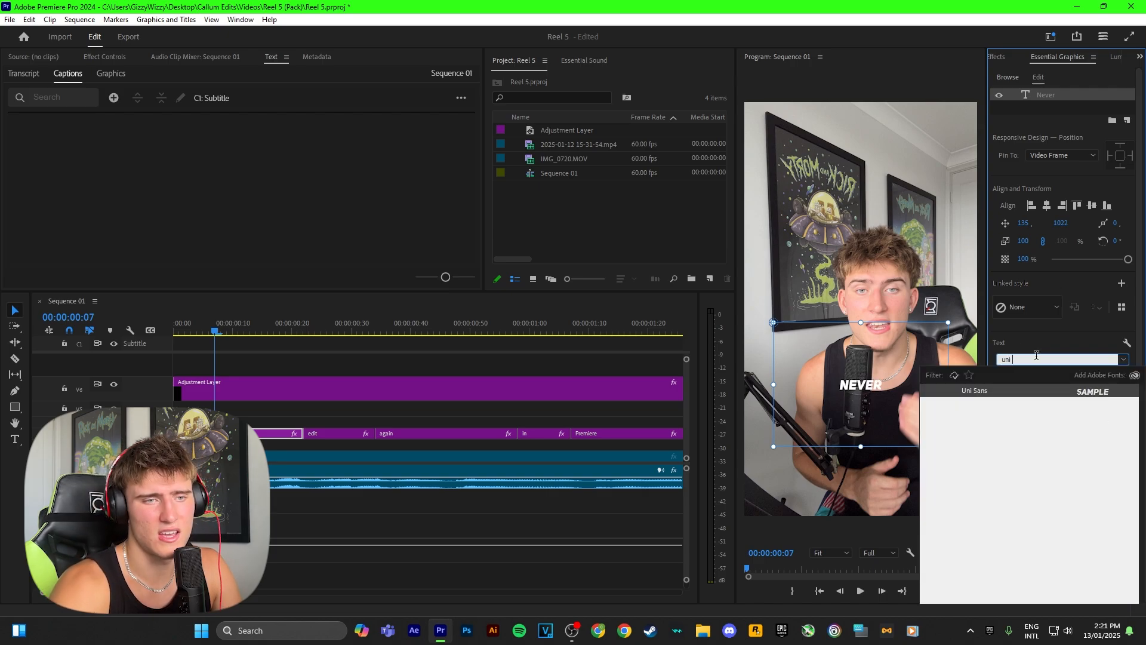
left_click(1027, 393)
left_click_drag(1083, 377, 1099, 377)
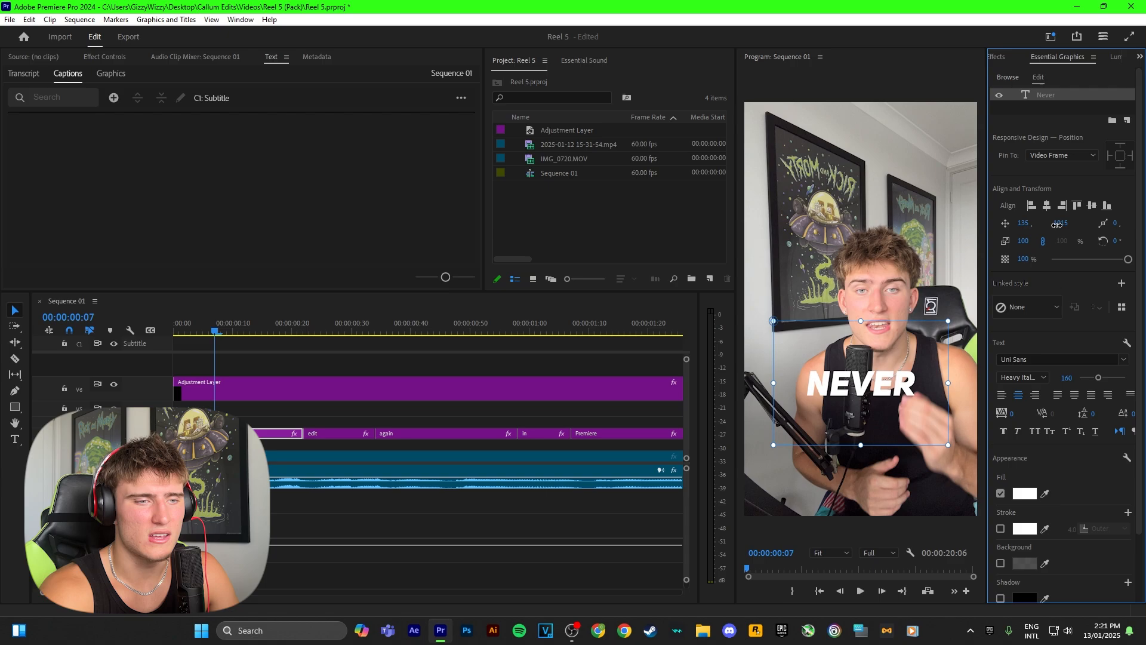
Go to the "again" caption graphic and set its font to Bebas Neue and its size to 154
key("Down")
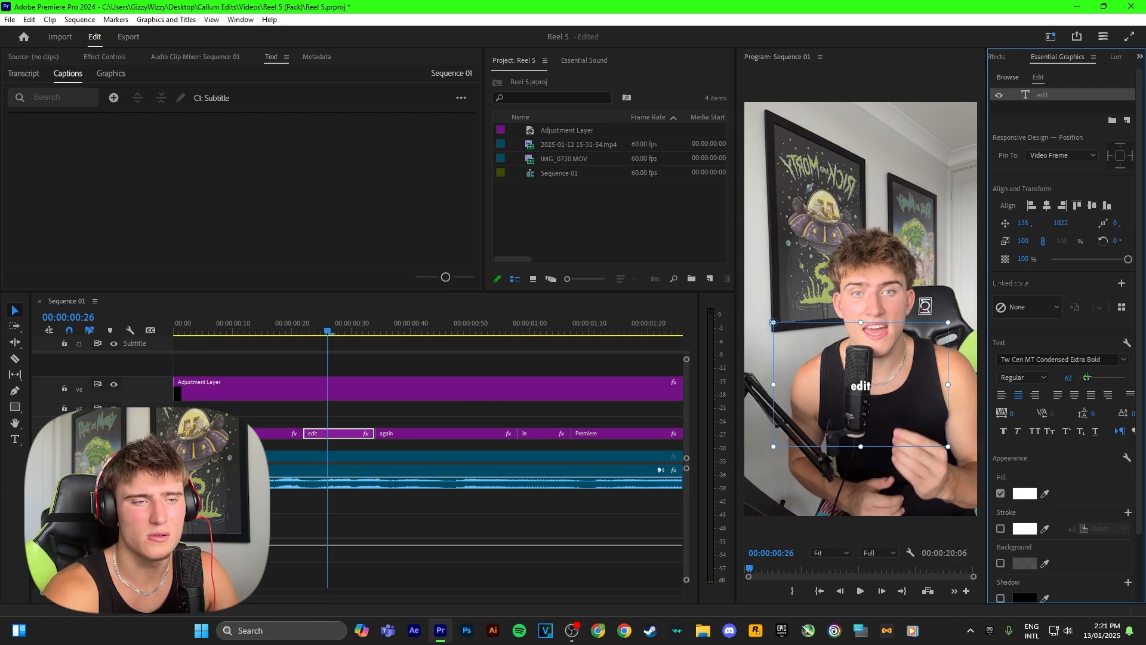
key("Down")
left_click(1022, 358)
type("be")
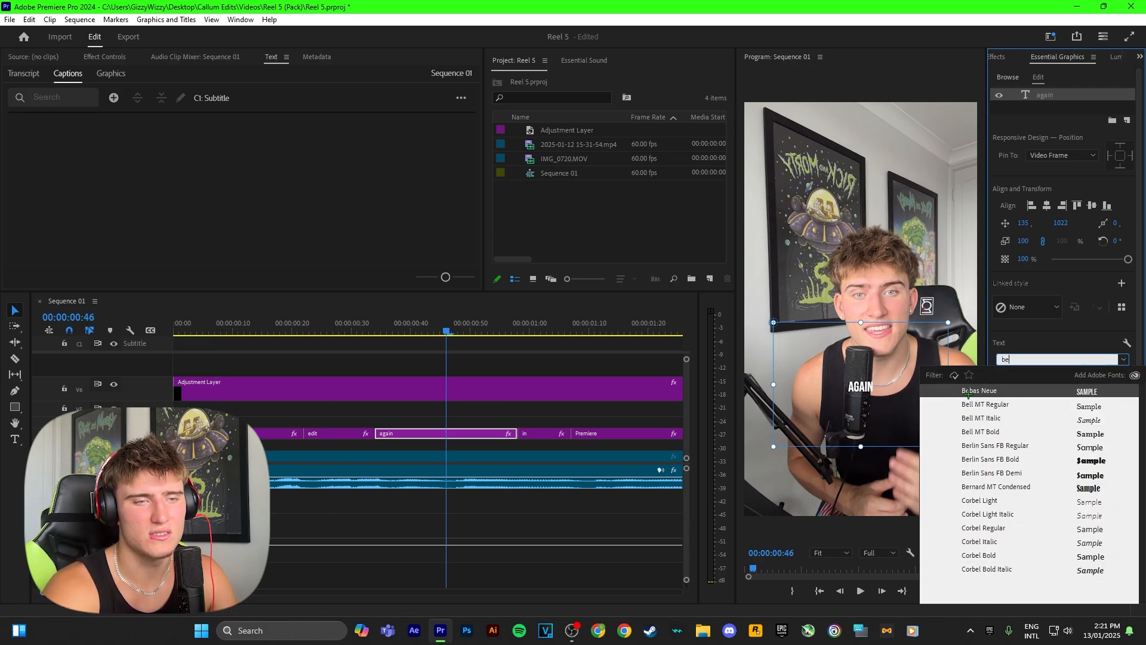
left_click(968, 391)
left_click_drag(1085, 378, 1097, 378)
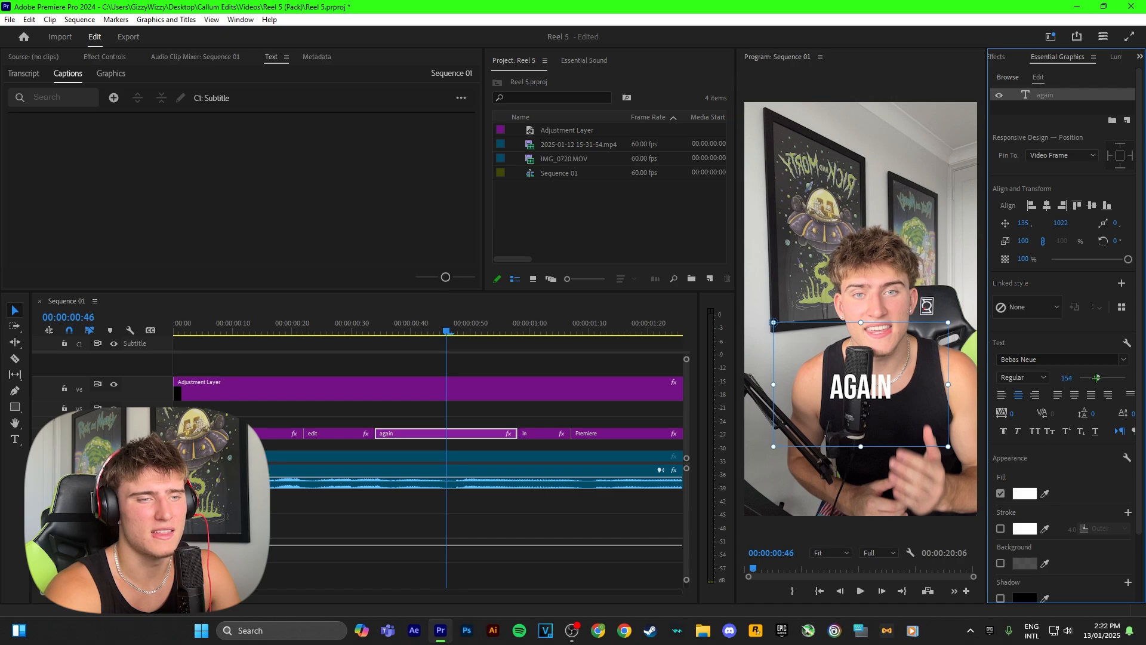
Play the sequence from the start to review the restyled "Never" and "again" captions
left_click(418, 384)
left_click_drag(210, 323, 87, 322)
left_click(299, 415)
scroll(288, 416, "down", 1)
key("space")
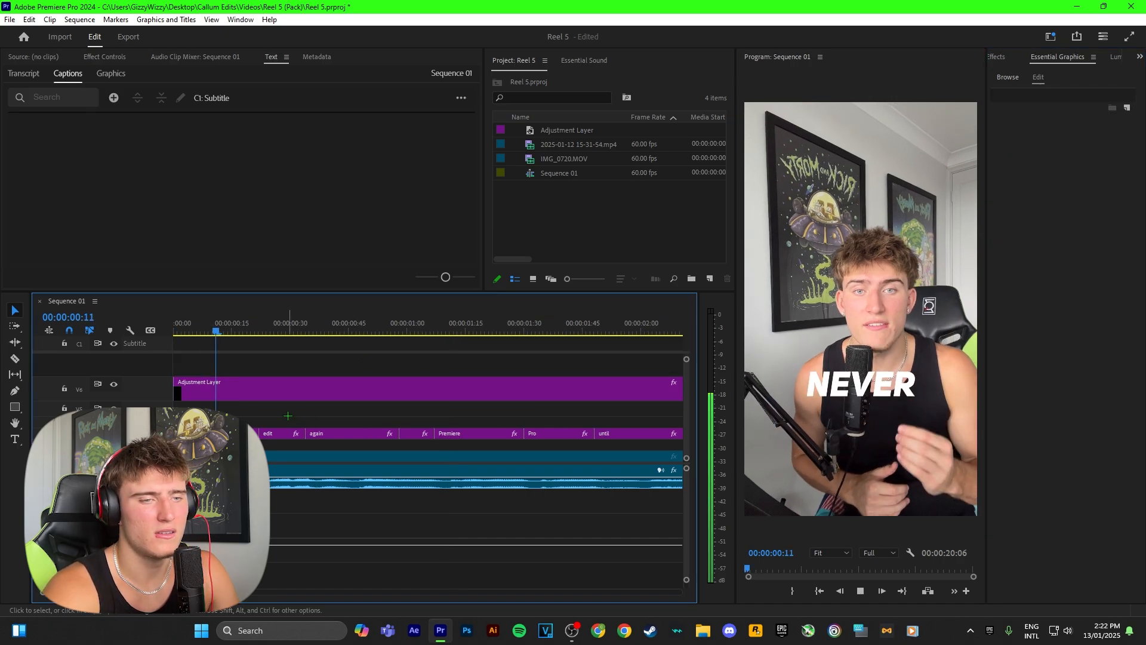
scroll(288, 416, "down", 2)
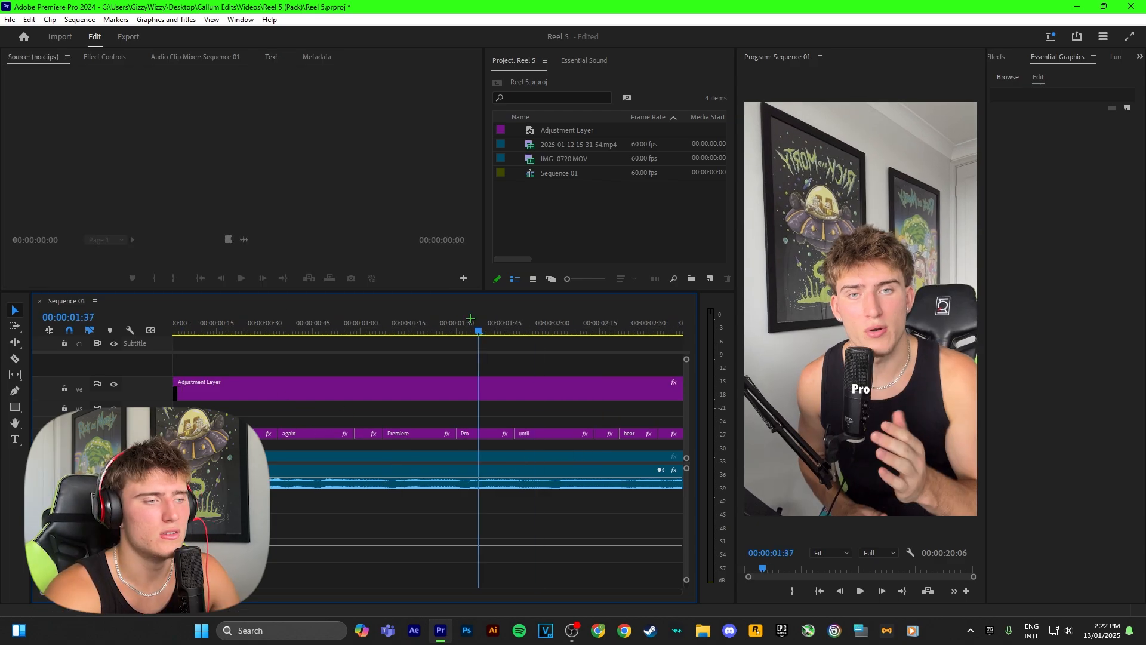
Go to 00:00:01:32 and load the Premiere Pro logo, pngwing.com (1).png, from the Logos folder into the source monitor
mouse_move(478, 317)
left_mouse_down()
mouse_move(447, 316)
mouse_move(464, 316)
left_mouse_up()
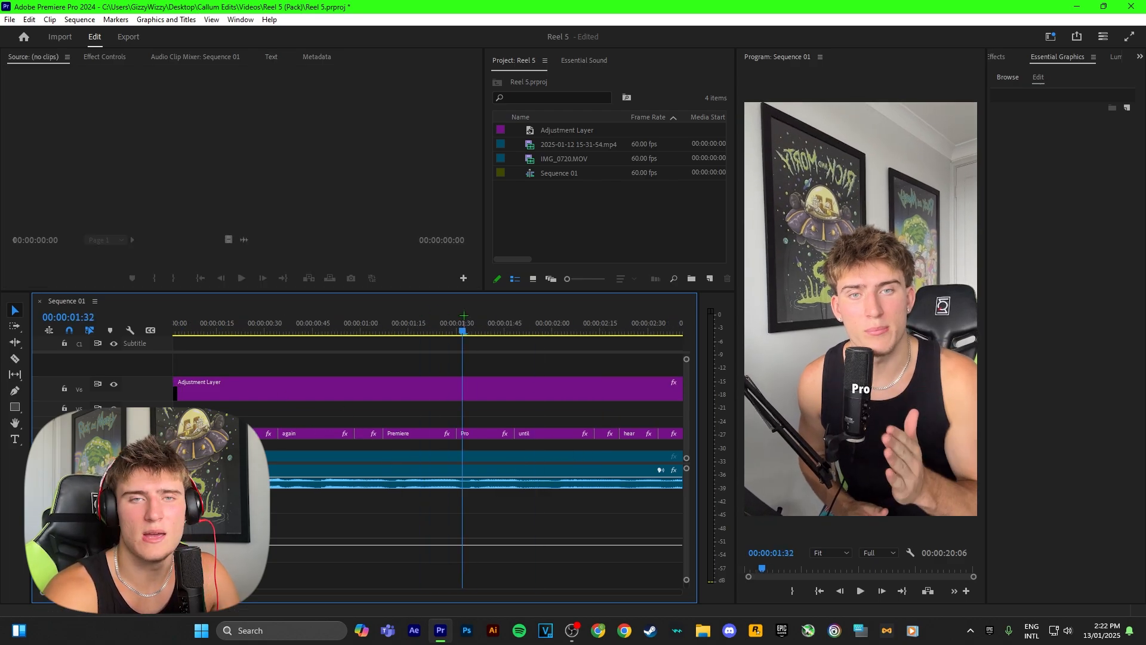
left_click(704, 633)
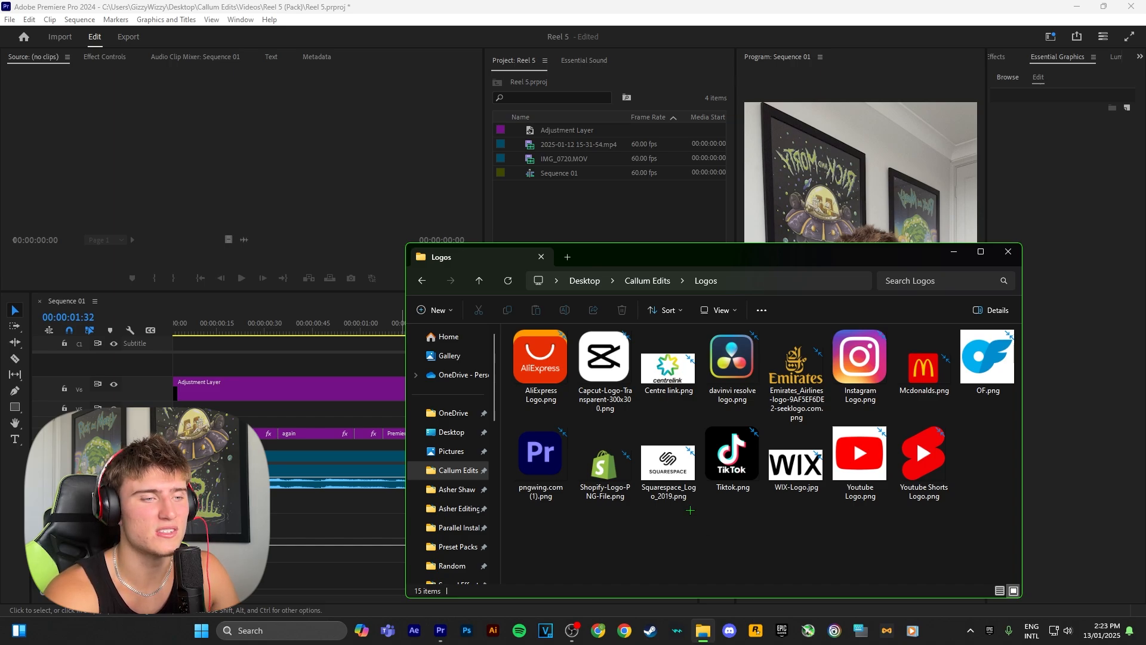
left_click_drag(541, 536, 998, 369)
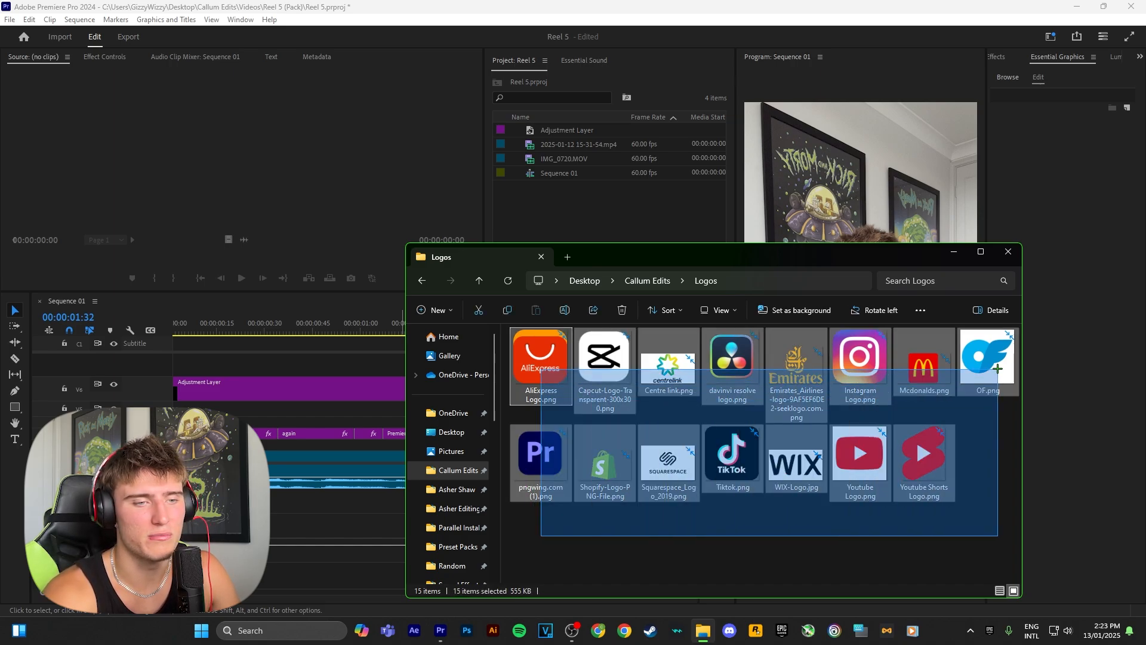
left_click(540, 460)
left_click_drag(540, 459, 232, 194)
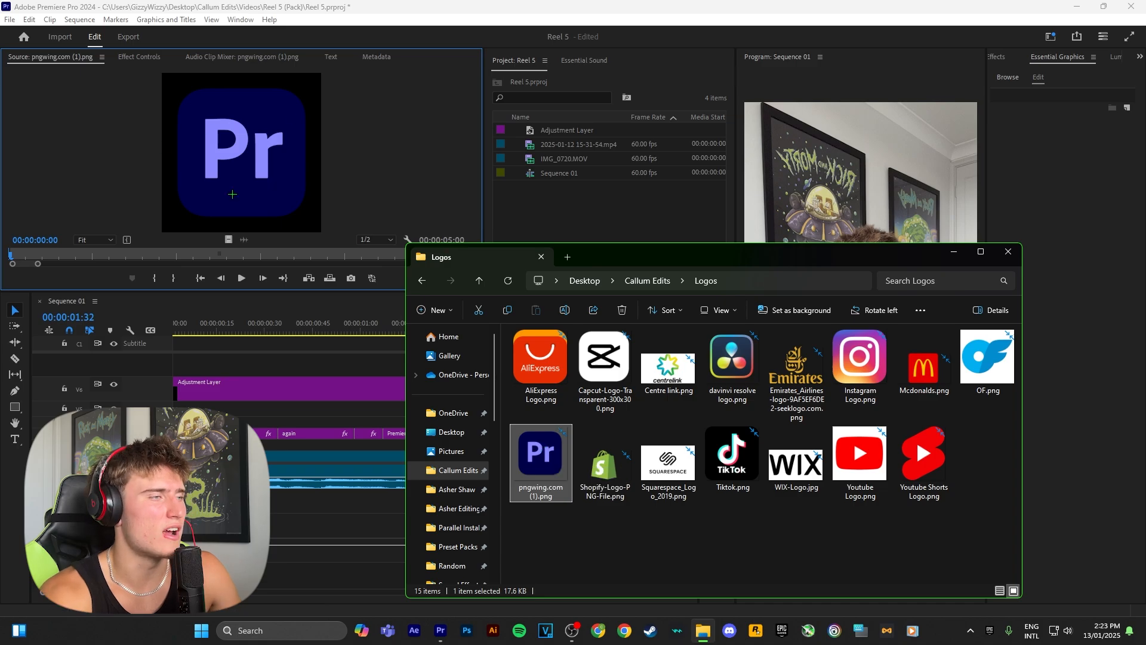
Mark a short in-to-out range of the logo, place it above the "Premiere" caption, and extend it to the end of "Pro"
left_click(88, 255)
left_click_drag(90, 252, 99, 252)
key("i")
left_click_drag(99, 252, 143, 252)
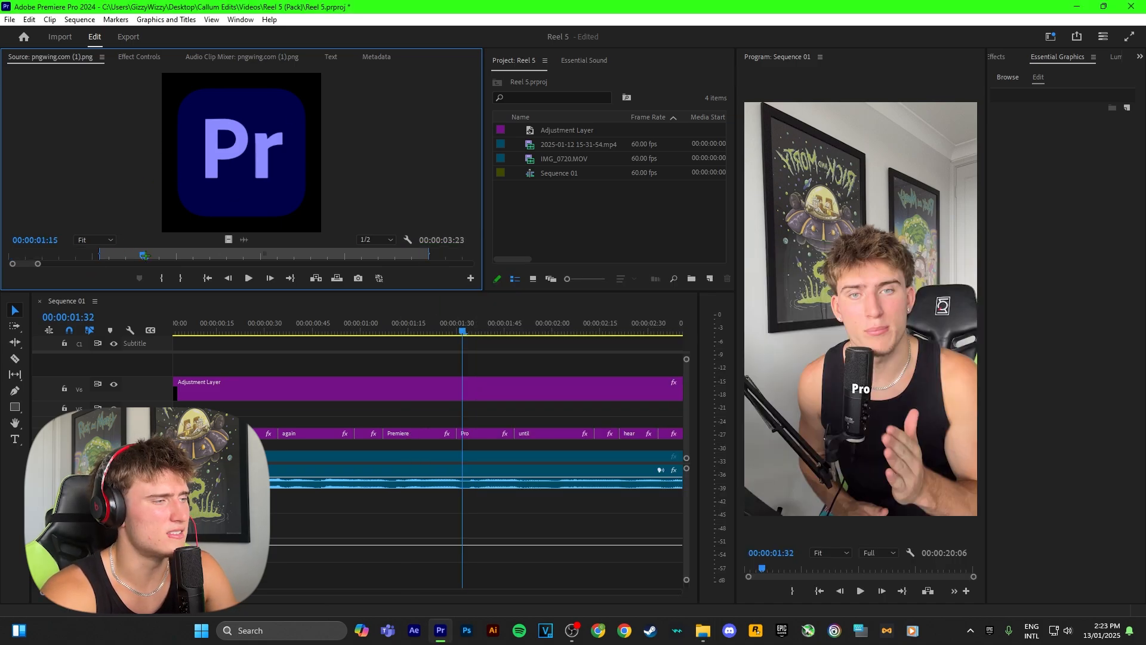
key("o")
left_click_drag(303, 332, 327, 422)
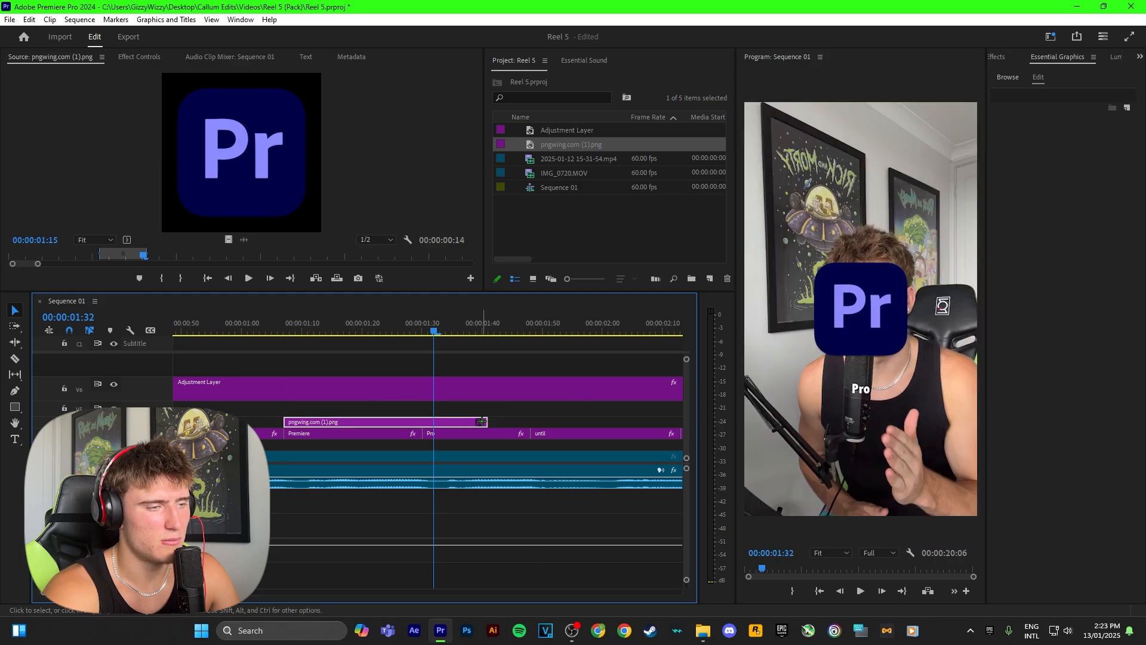
left_click_drag(485, 422, 529, 422)
scroll(452, 418, "down", 5)
Position the Premiere Pro logo below the caption at 540, 1522 and set its scale to 79
left_click_drag(338, 327, 327, 328)
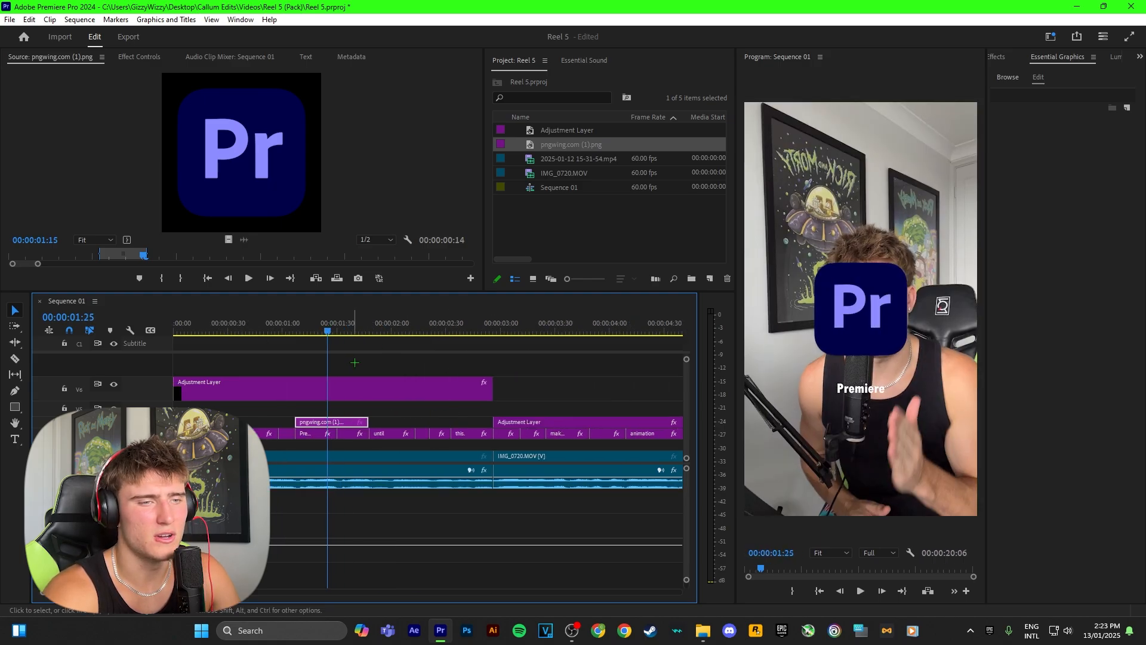
left_click(140, 57)
left_click_drag(161, 118, 517, 118)
mouse_move(131, 130)
left_mouse_down()
mouse_move(114, 130)
mouse_move(143, 118)
left_mouse_up()
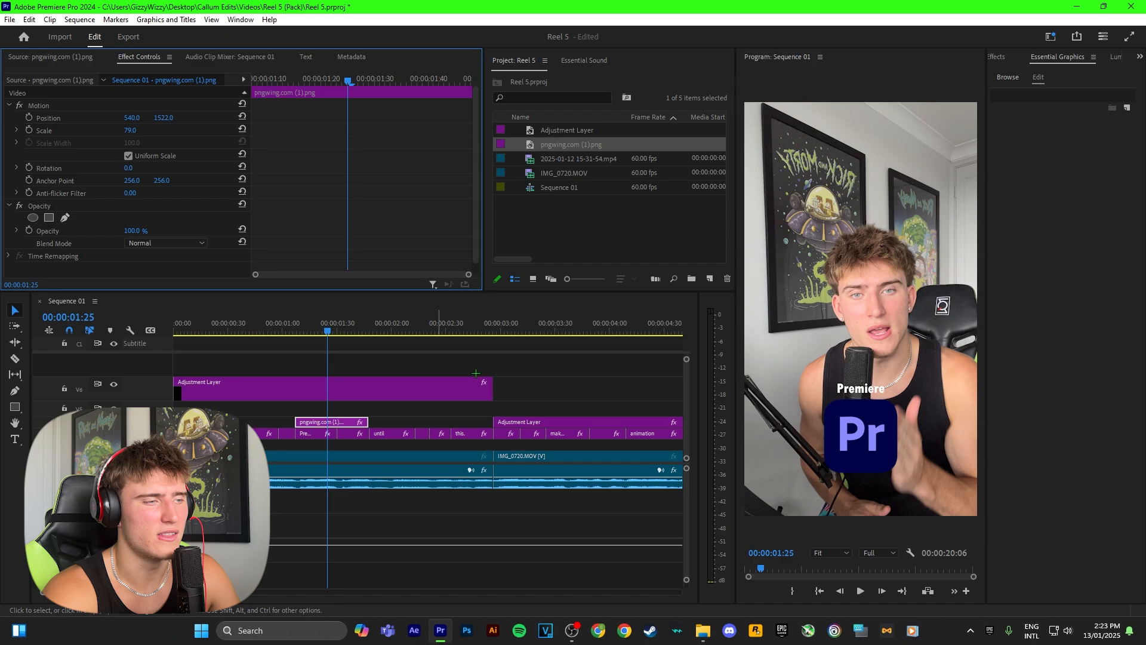
Play the sequence from the start to review the logo appearing with the "Premiere Pro" captions
left_click_drag(327, 328, 278, 328)
left_click(347, 351)
key("space")
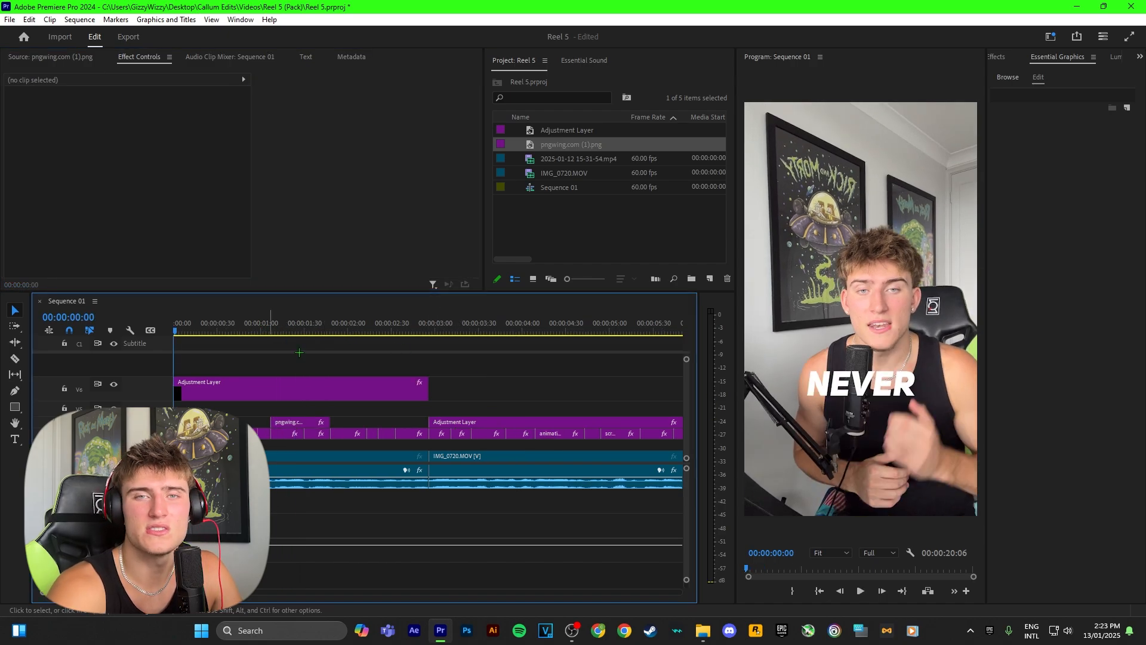
key("space")
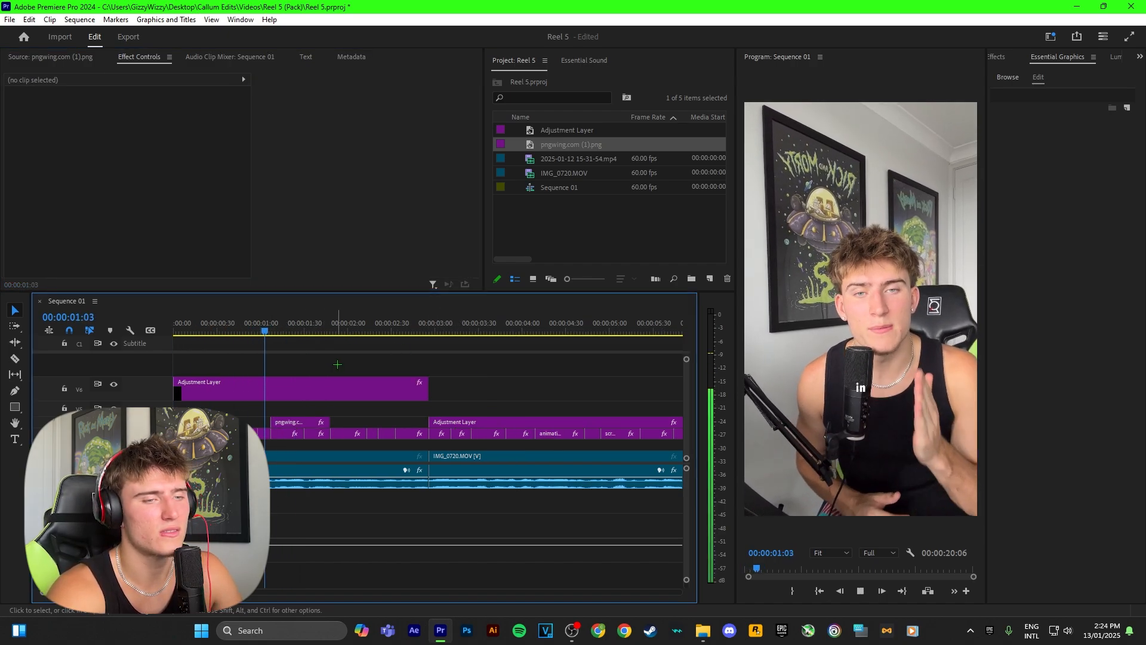
key("space")
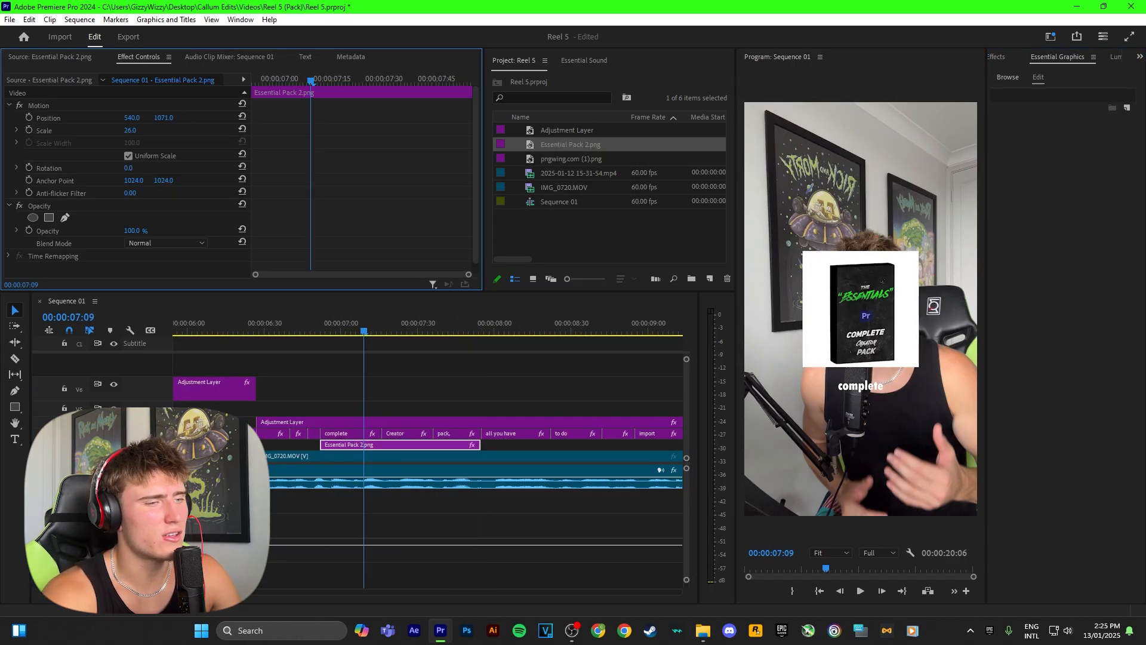
Scale Essential Pack 2.png to 26 and lower it to the speaker's chest behind the "complete" caption
left_click_drag(164, 117, 167, 118)
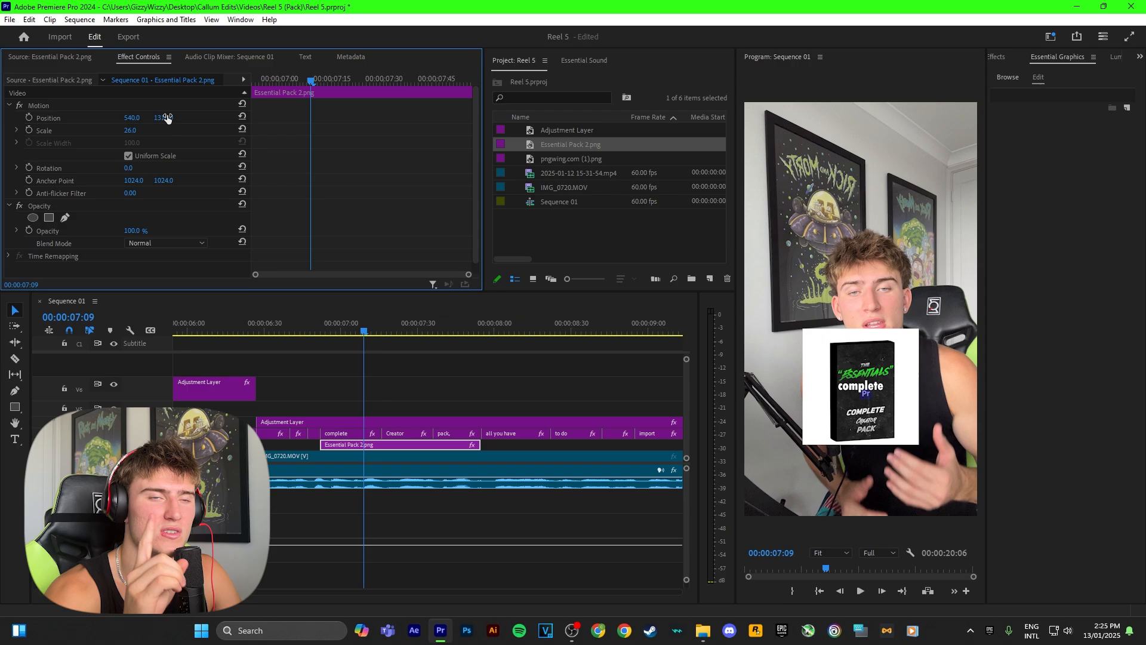
left_click(367, 373)
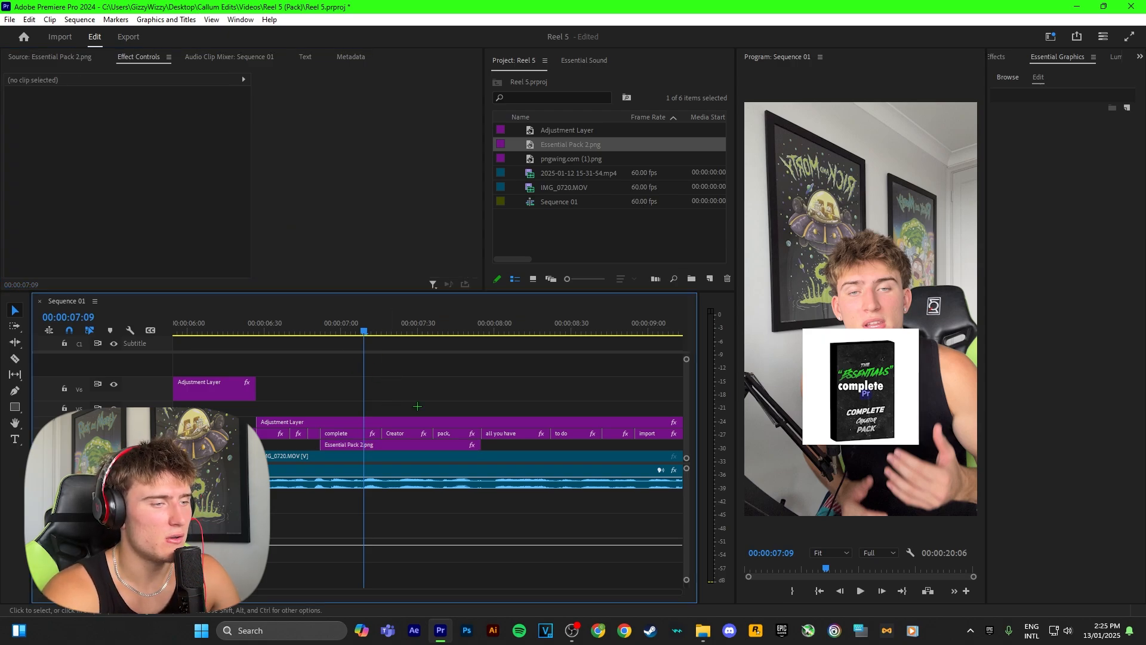
left_click(398, 448)
Review the IMG_4587.MOV b-roll, delete its excess piece shortly before 11 seconds, and play the section again
key("space")
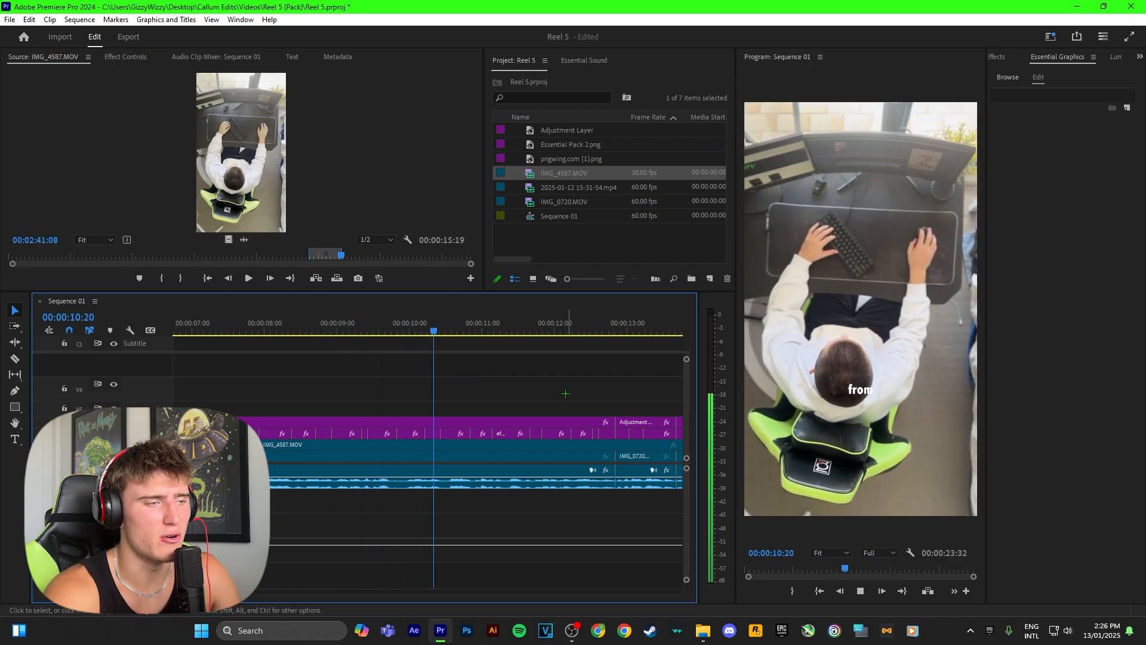
key("space")
left_click(489, 445)
key("Delete")
key("space")
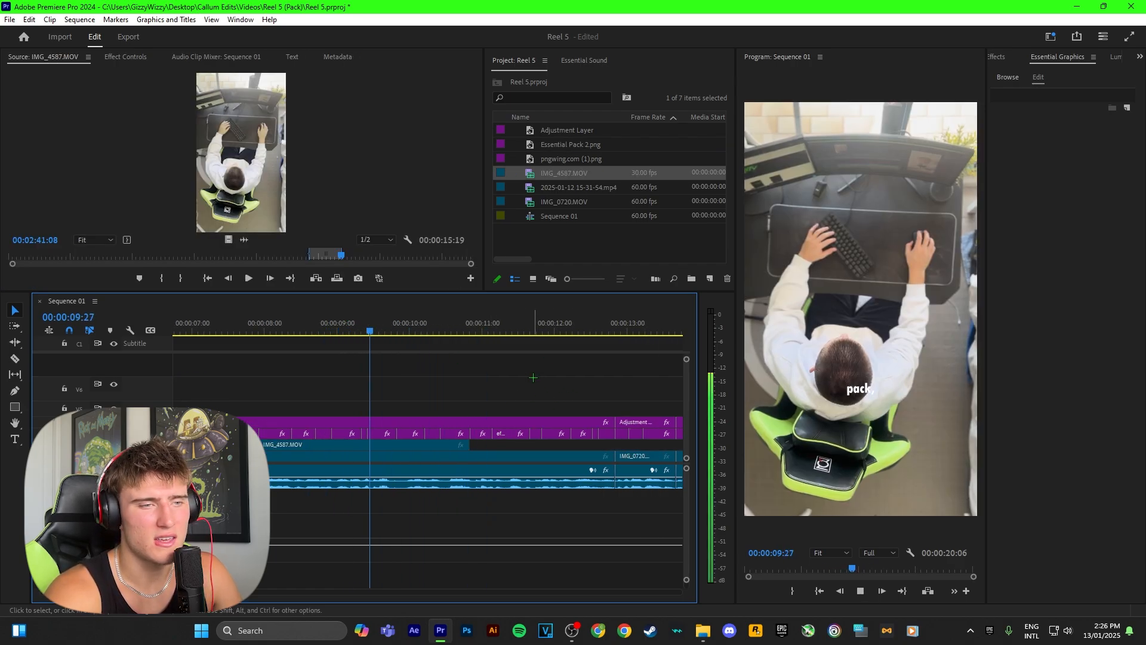
key("space")
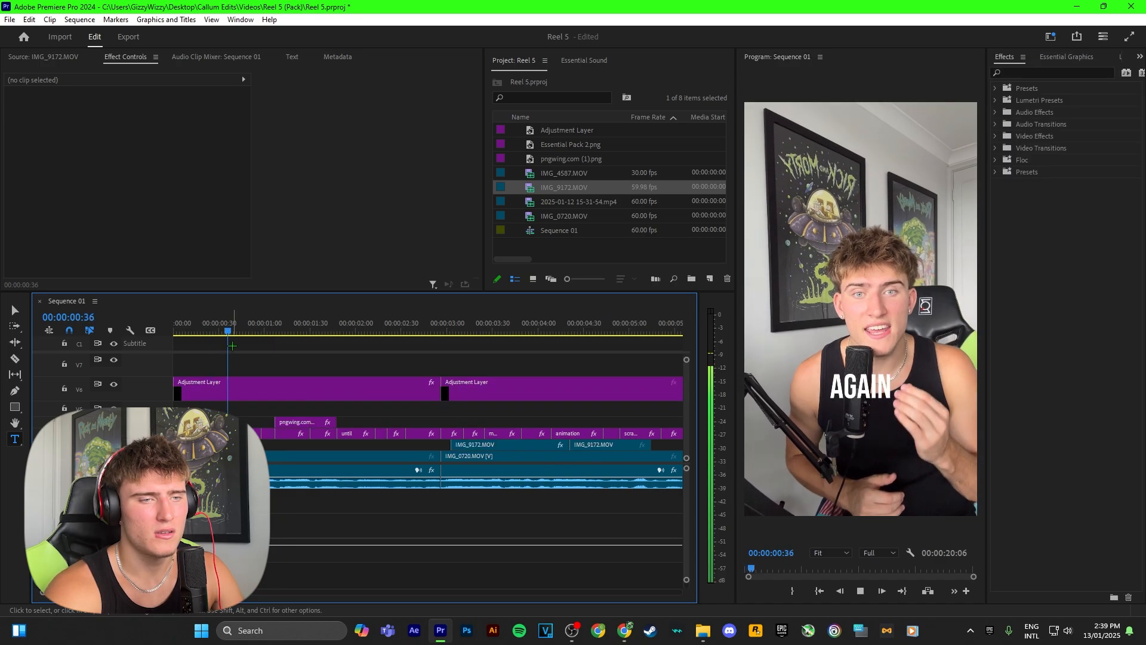
Apply the Prosperity - Slide In Up preset to the "Never" caption at the start of the sequence
key("Home")
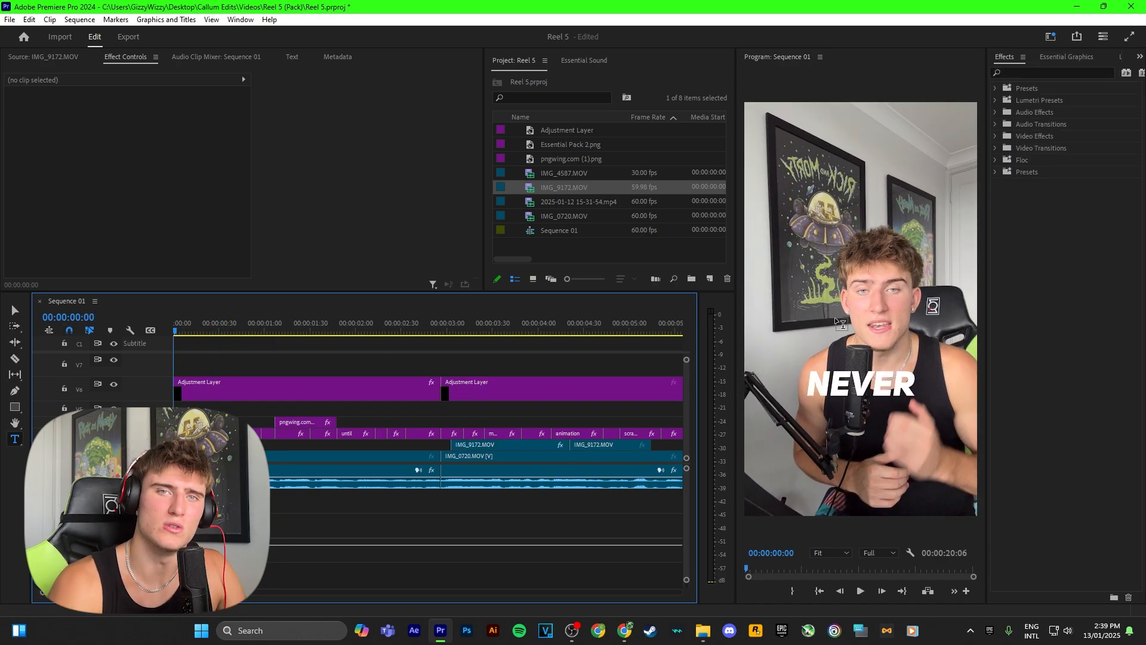
key("shift+7")
left_click(1059, 194)
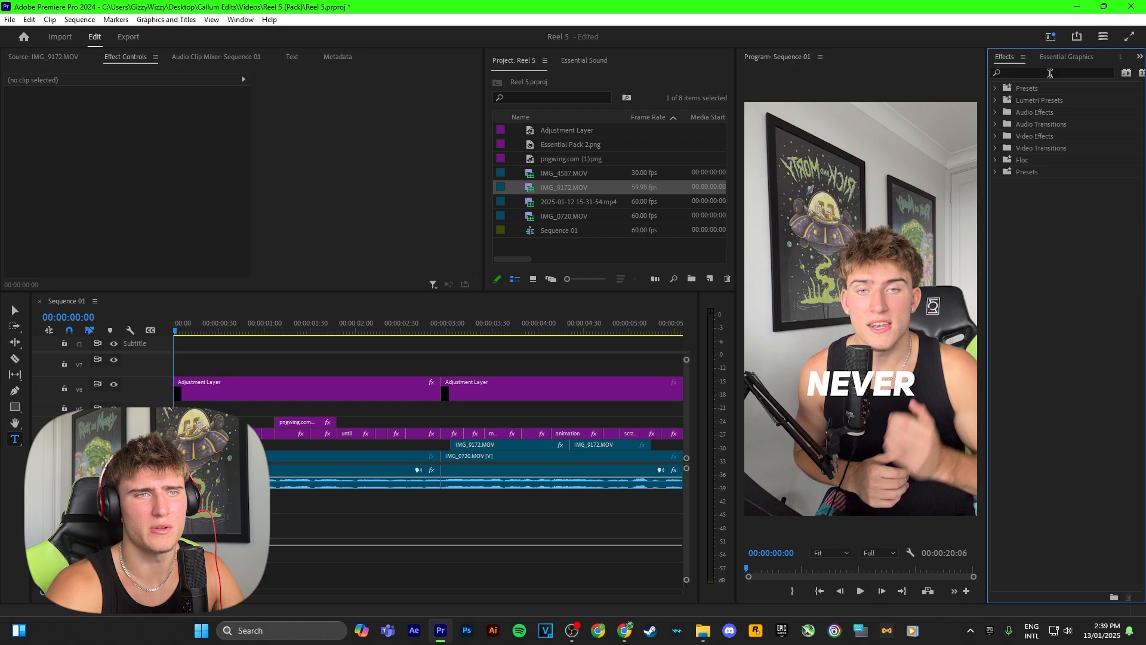
left_click(1045, 74)
type("slide in up")
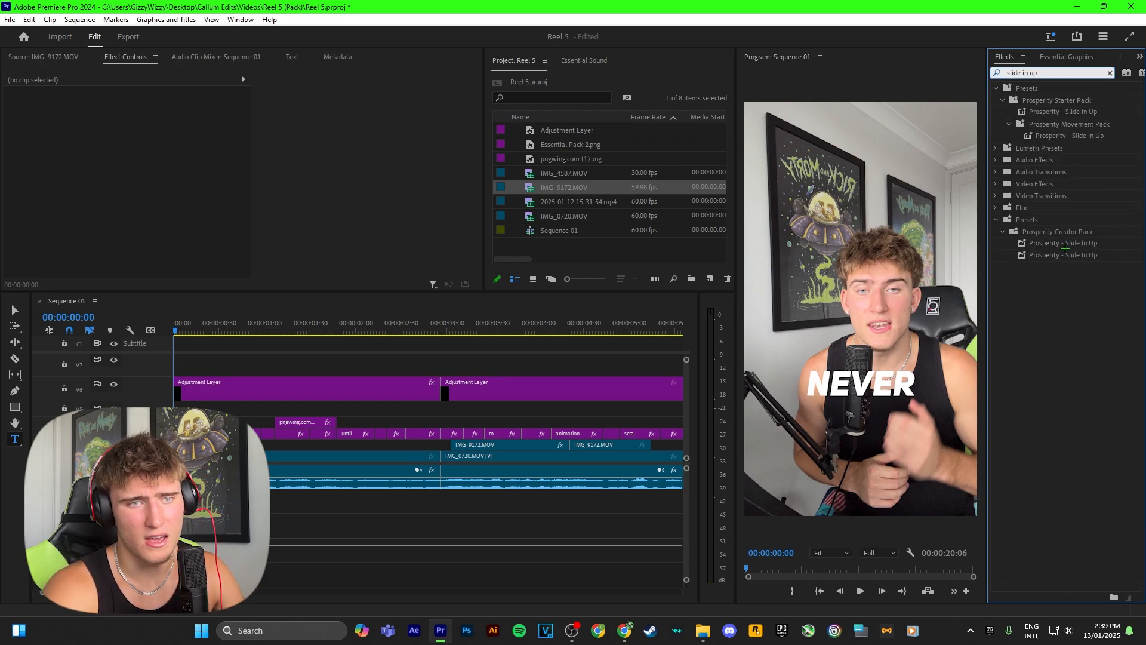
left_click_drag(1065, 248, 608, 369)
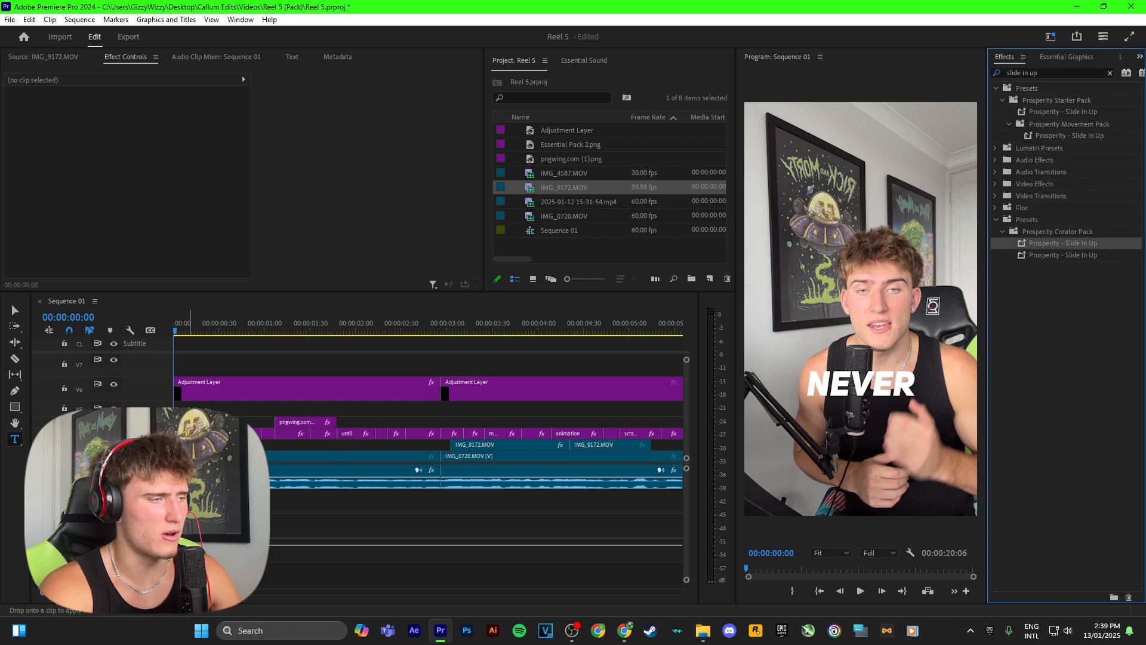
left_click_drag(190, 431, 190, 434)
Play the opening of the sequence to review the slide-in animation on the "Never" caption
key("equal")
key("equal")
key("space")
key("space")
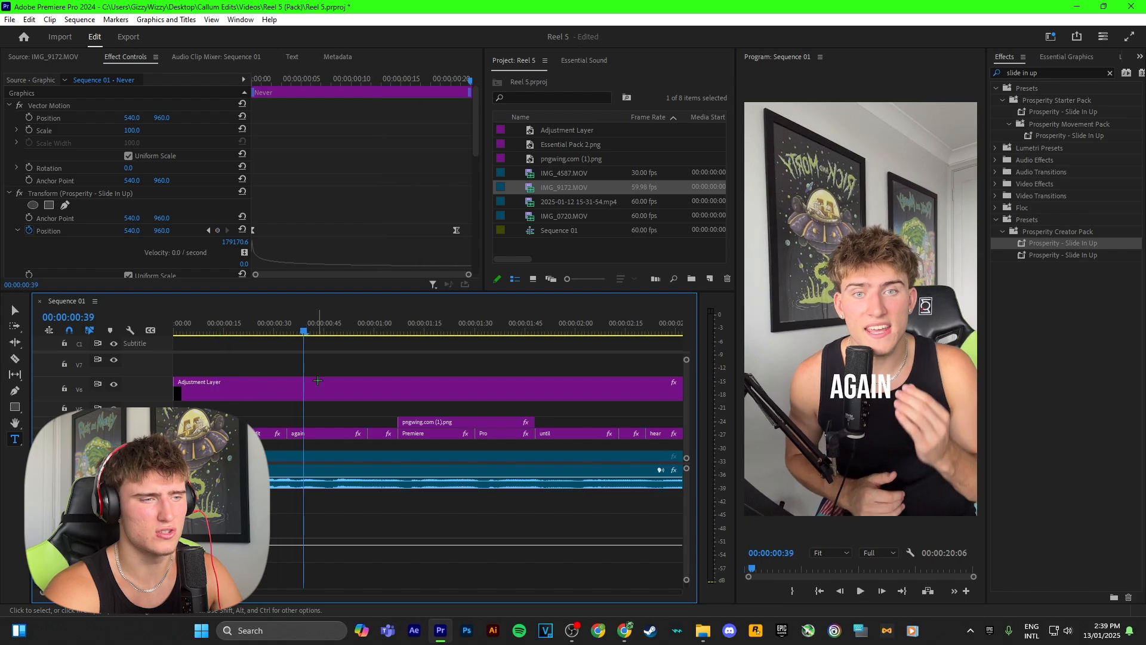
left_click_drag(310, 328, 135, 329)
key("space")
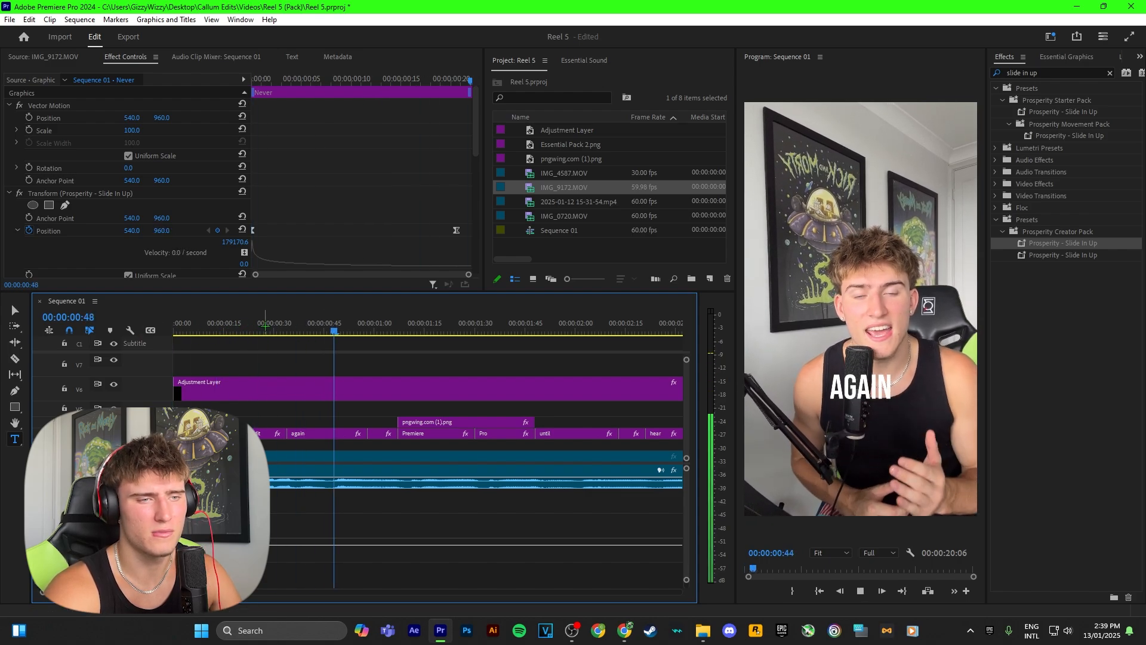
key("space")
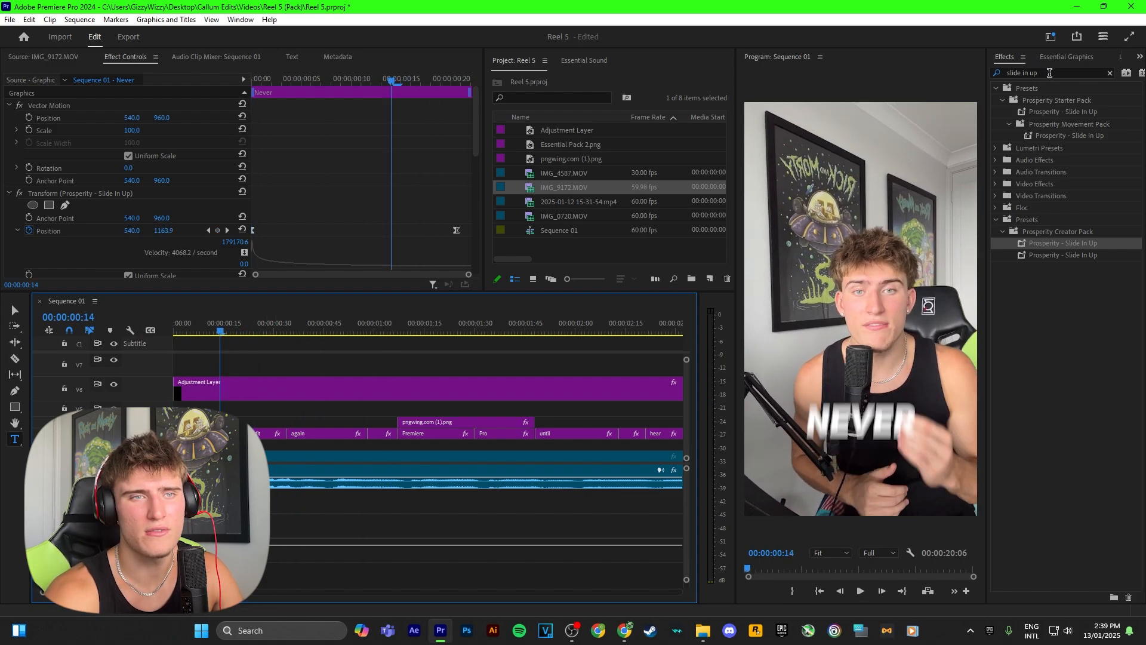
Apply the Prosperity - Text Glow Effect preset to the "Never" caption
left_click_drag(1049, 72, 958, 83)
type("gl")
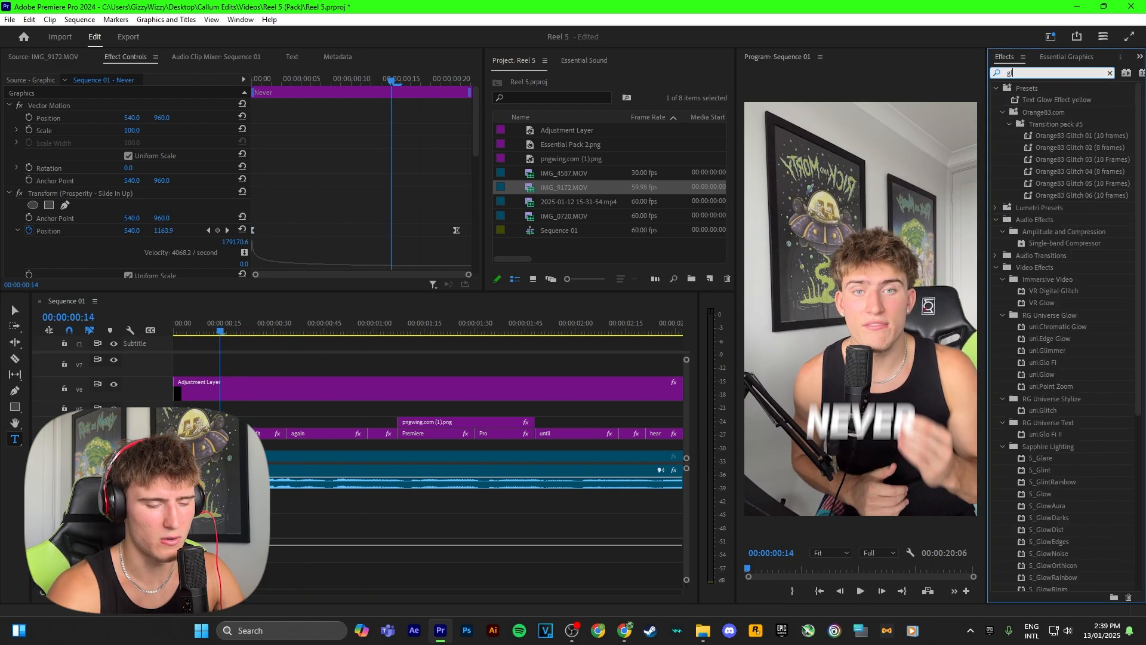
type("ow")
left_click_drag(1059, 207, 238, 434)
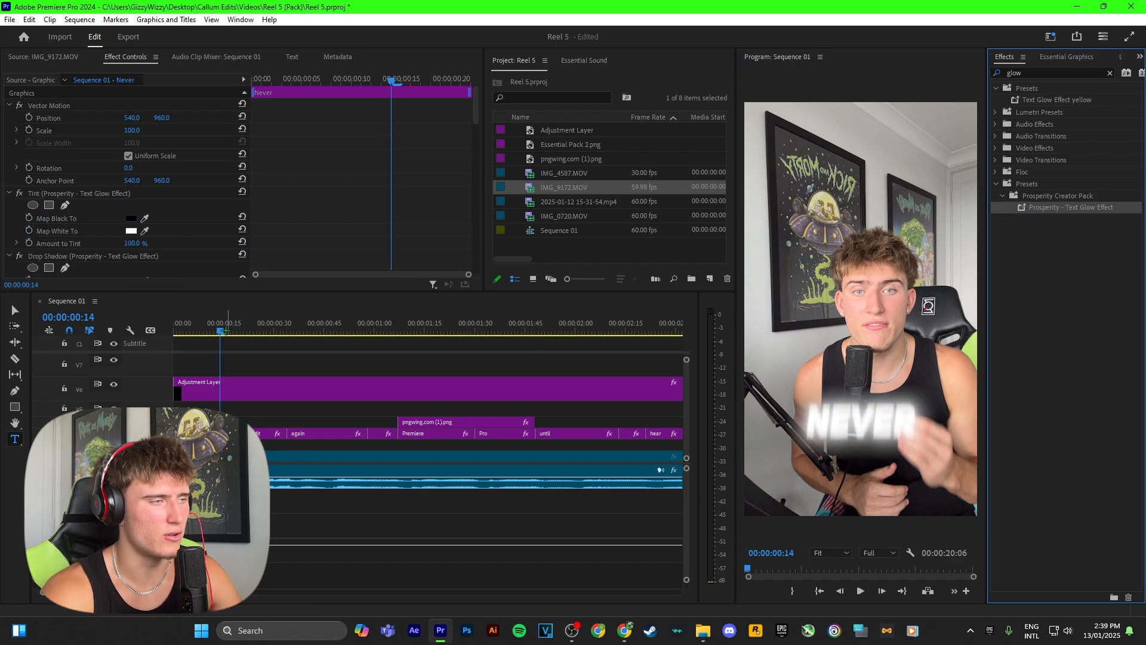
Set the Tint effect's Map White To colour to FF0000 on the "Never" caption and play from the start
left_click_drag(225, 326, 234, 326)
left_click(144, 237)
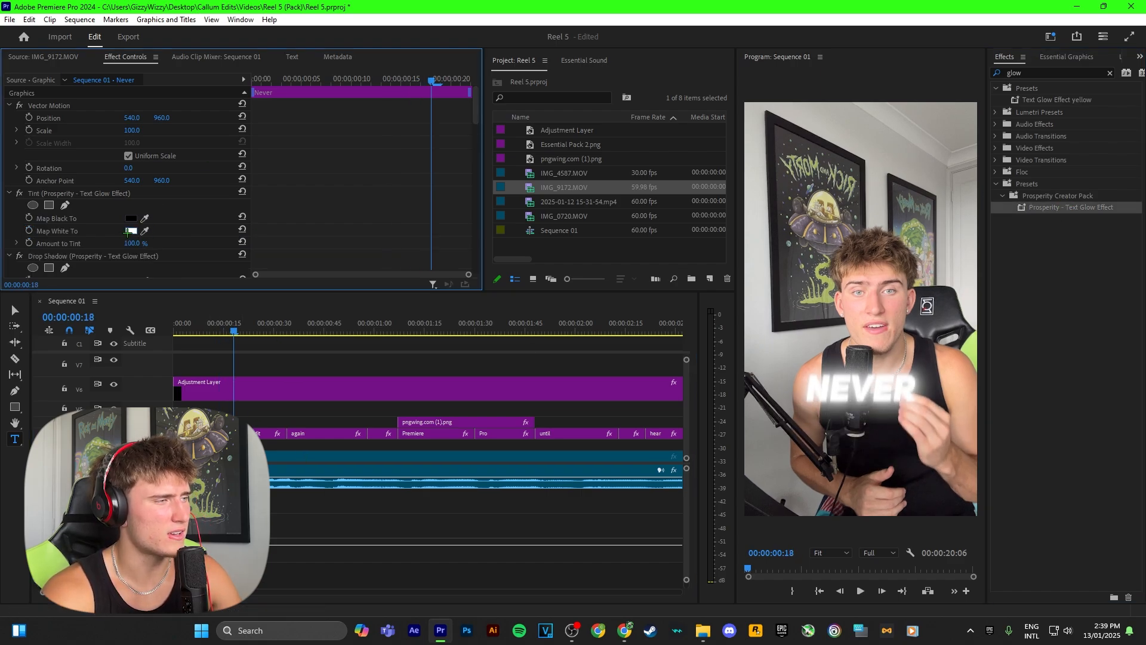
left_click(131, 230)
left_click(579, 388)
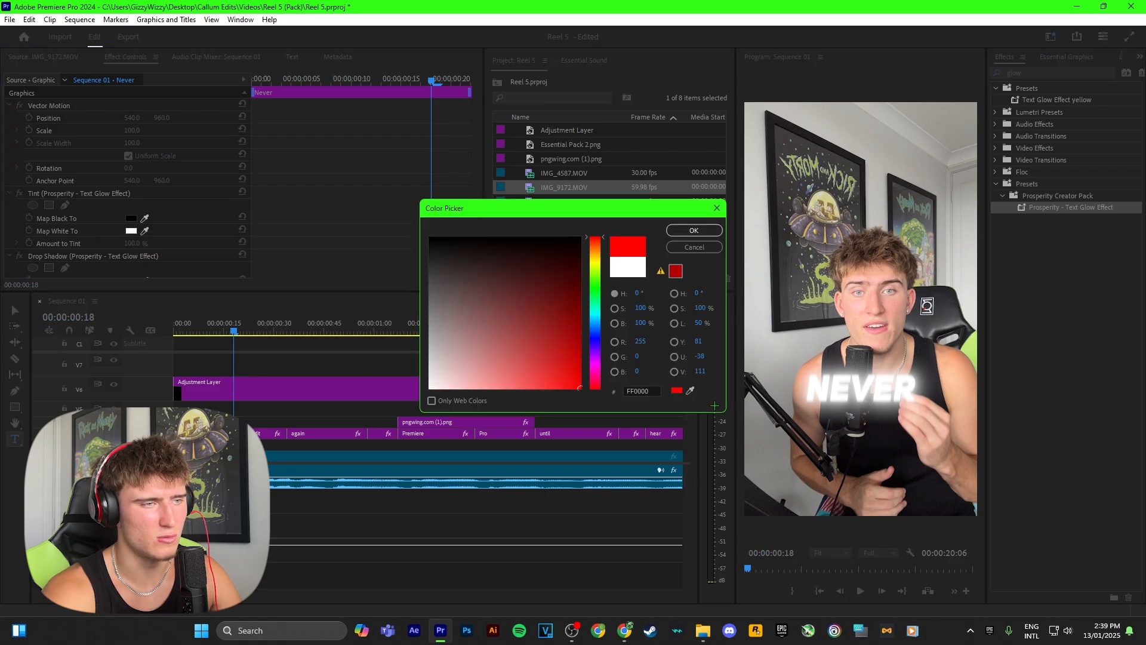
left_click(686, 226)
left_click_drag(235, 326, 171, 326)
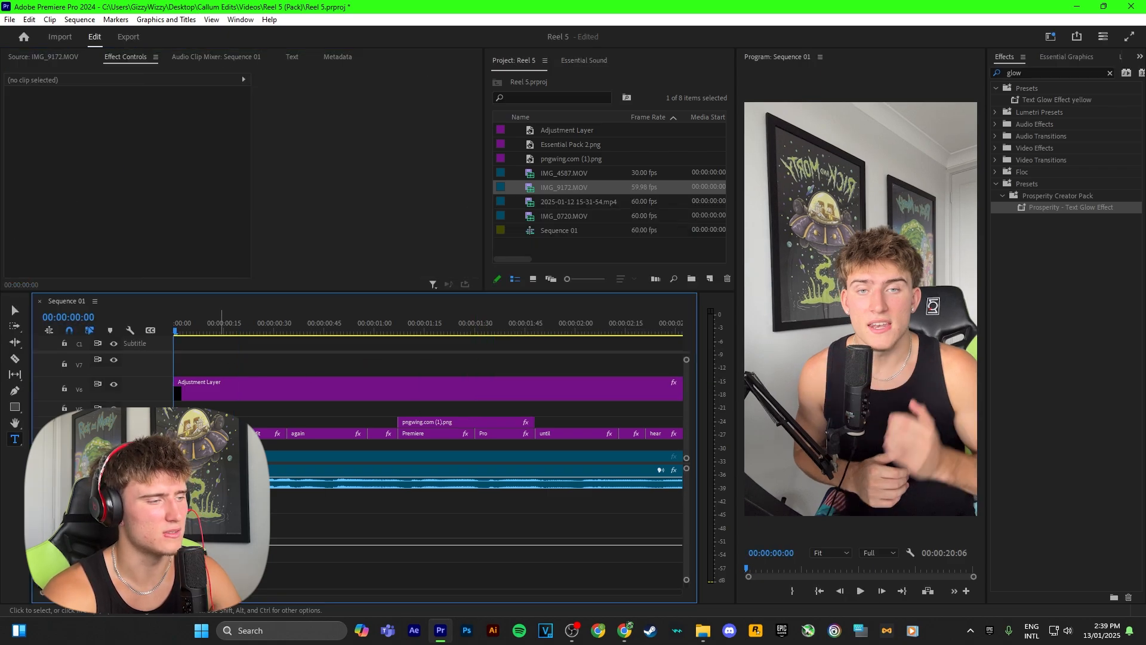
key("space")
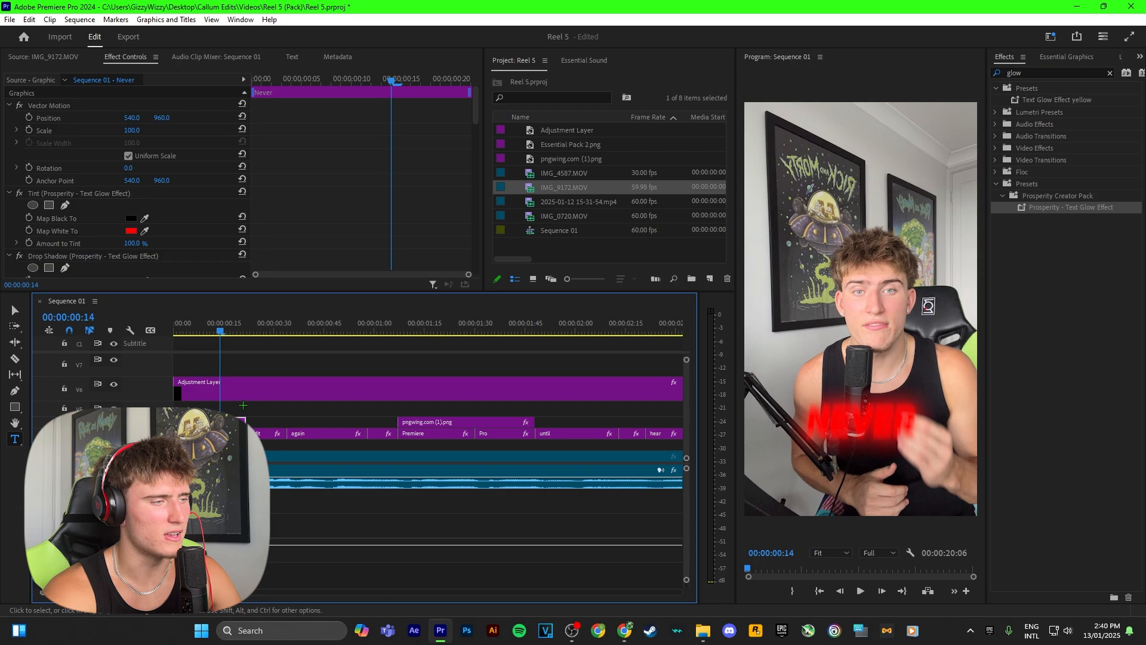
Extend the end of the "Never" caption clip to about 00:00:00:42, overlapping the "again" caption
left_click_drag(220, 326, 253, 327)
key("Left")
key("Left")
key("Left")
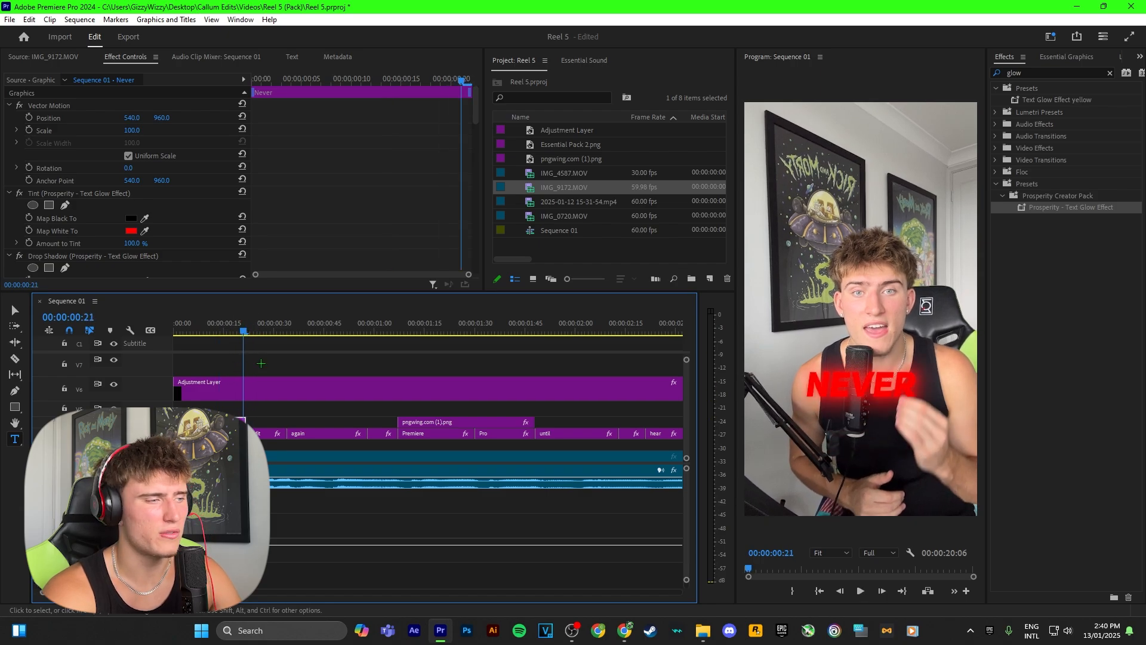
left_click_drag(250, 418, 316, 421)
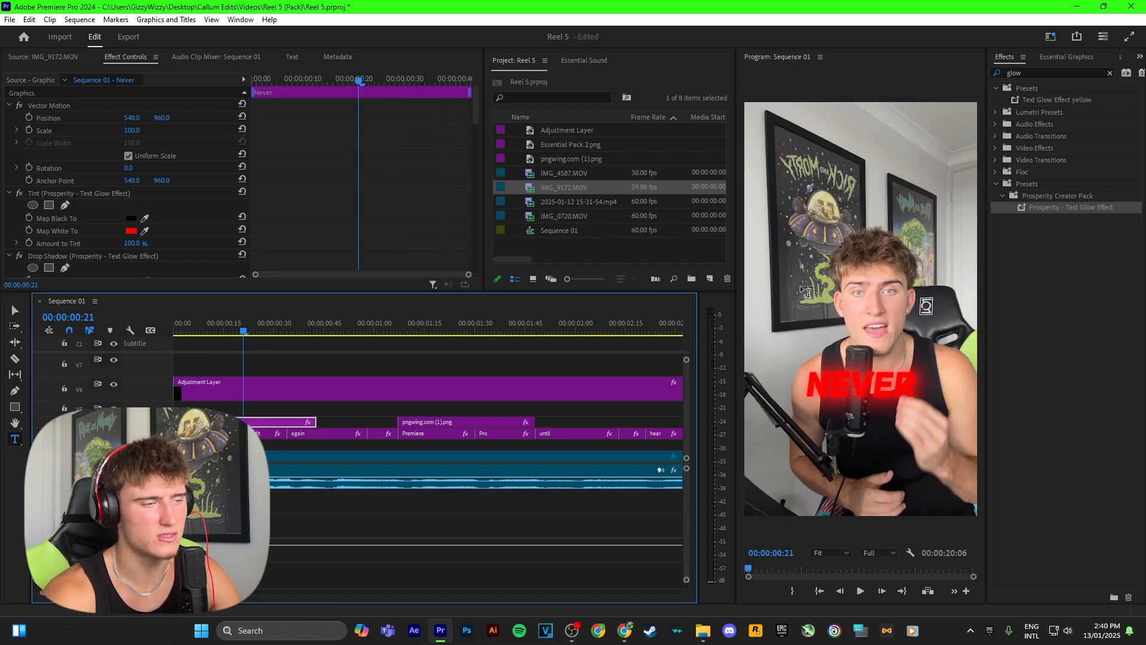
Apply the Prosperity - Slide Down Out preset to the "Never" caption and play the opening to review it
left_click_drag(1038, 75, 965, 90)
type("slide dow")
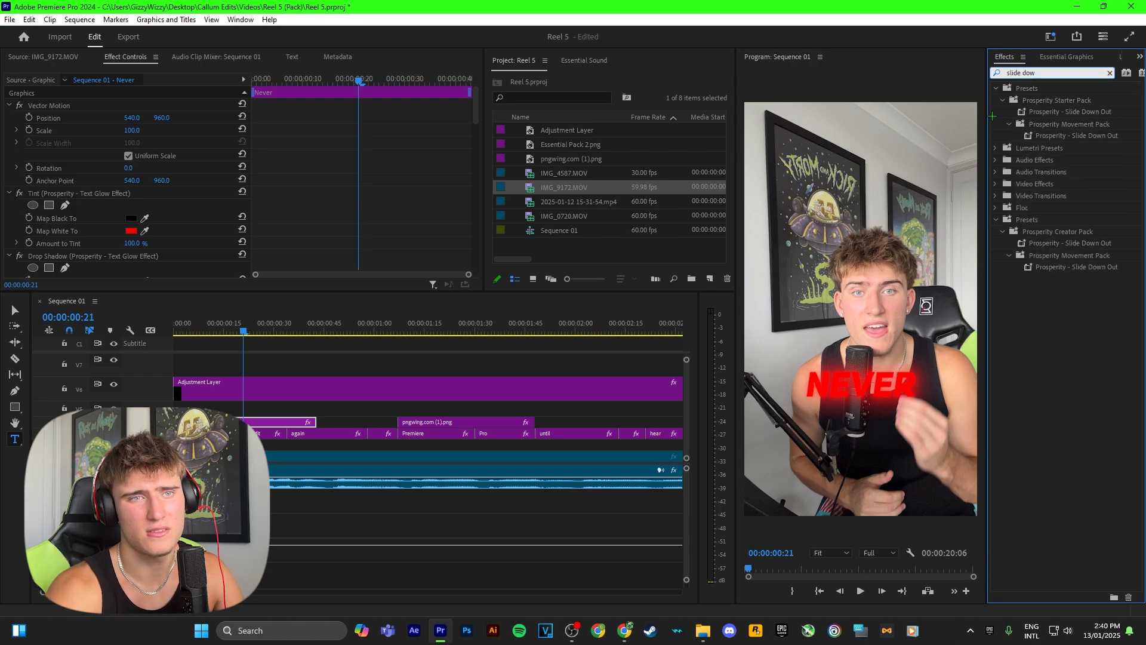
left_click_drag(992, 115, 289, 421)
left_click_drag(243, 320, 175, 326)
key("space")
left_click(350, 355)
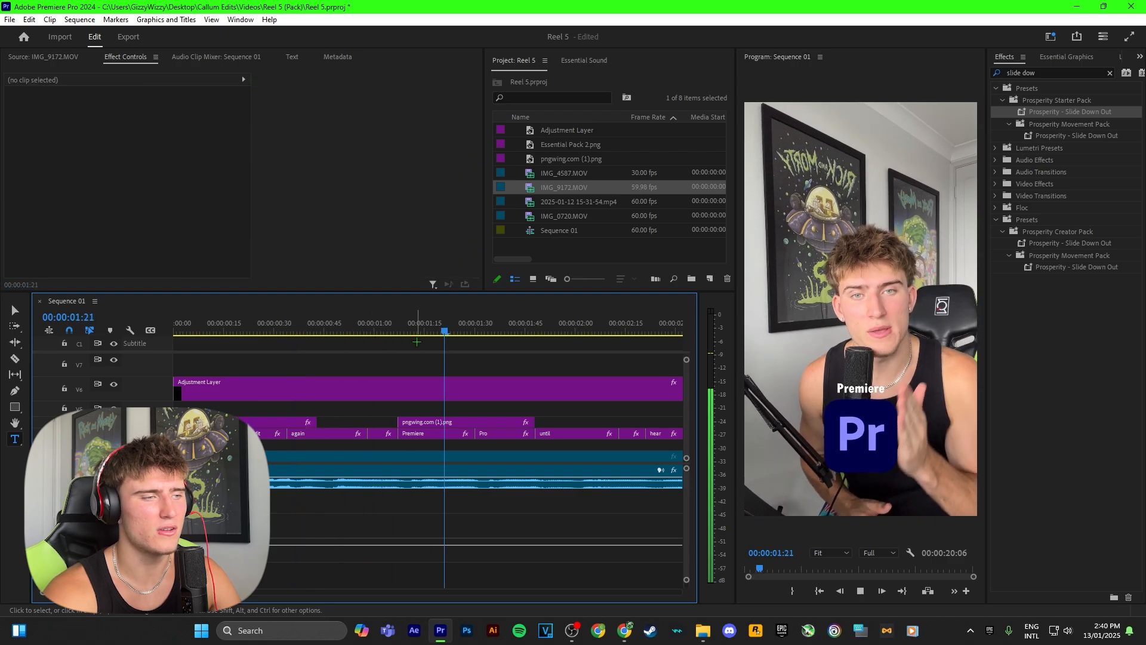
left_click_drag(416, 331, 231, 325)
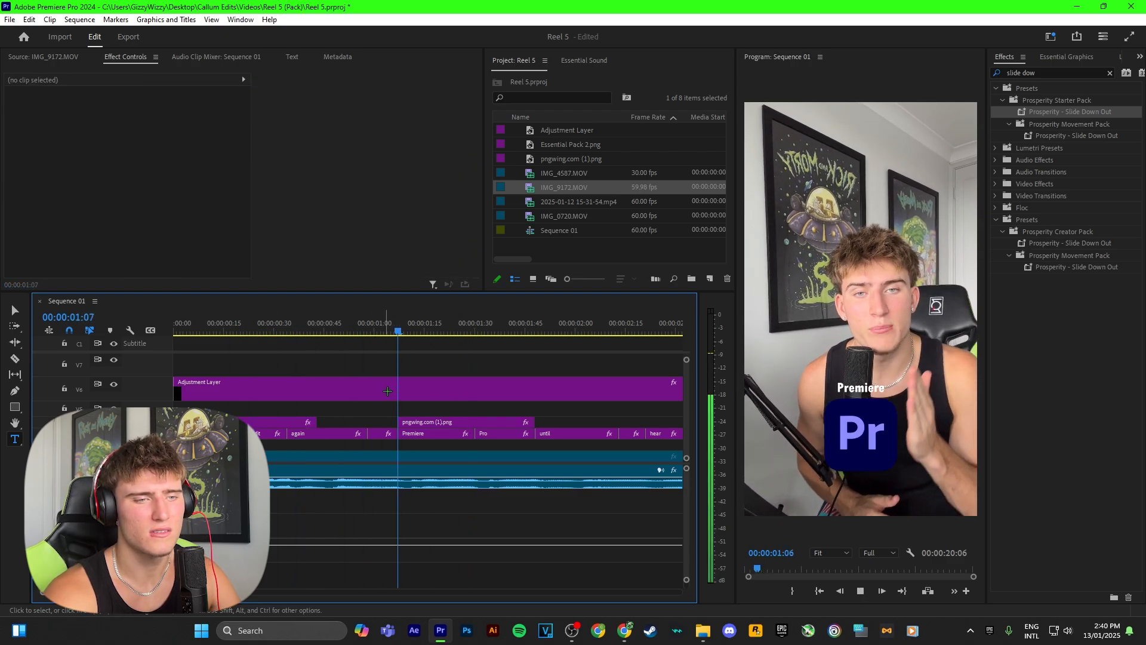
Extend the beginning of the Premiere Pro logo clip back to the start of the "in" caption, about 00:00:00:58
left_click(803, 393)
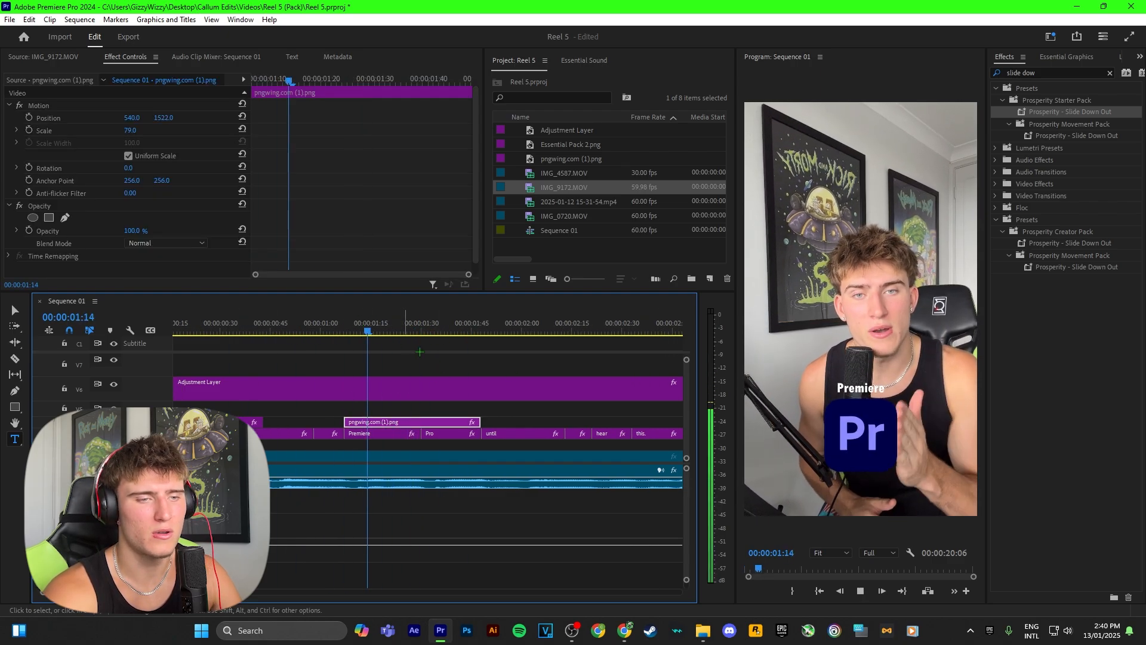
left_click_drag(346, 422, 315, 422)
left_click(290, 330)
left_click_drag(290, 331, 321, 330)
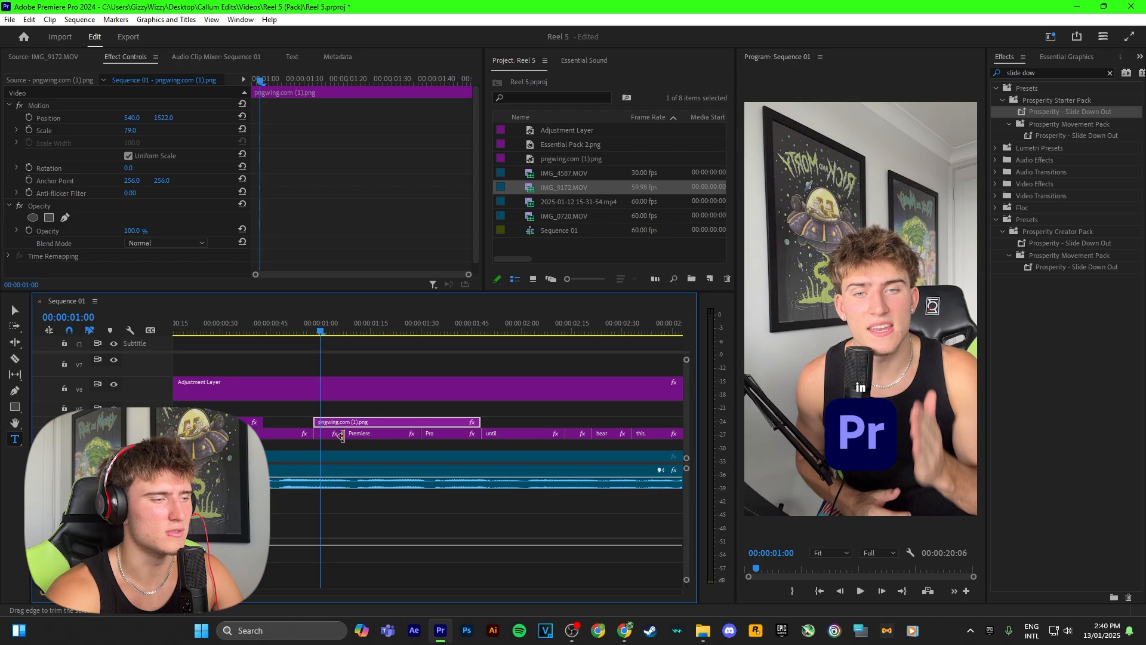
Apply the Prosperity - Slide In Left preset to the Premiere Pro logo and play the section
left_click(1059, 72)
key("BackSpace")
key("BackSpace")
type("in left")
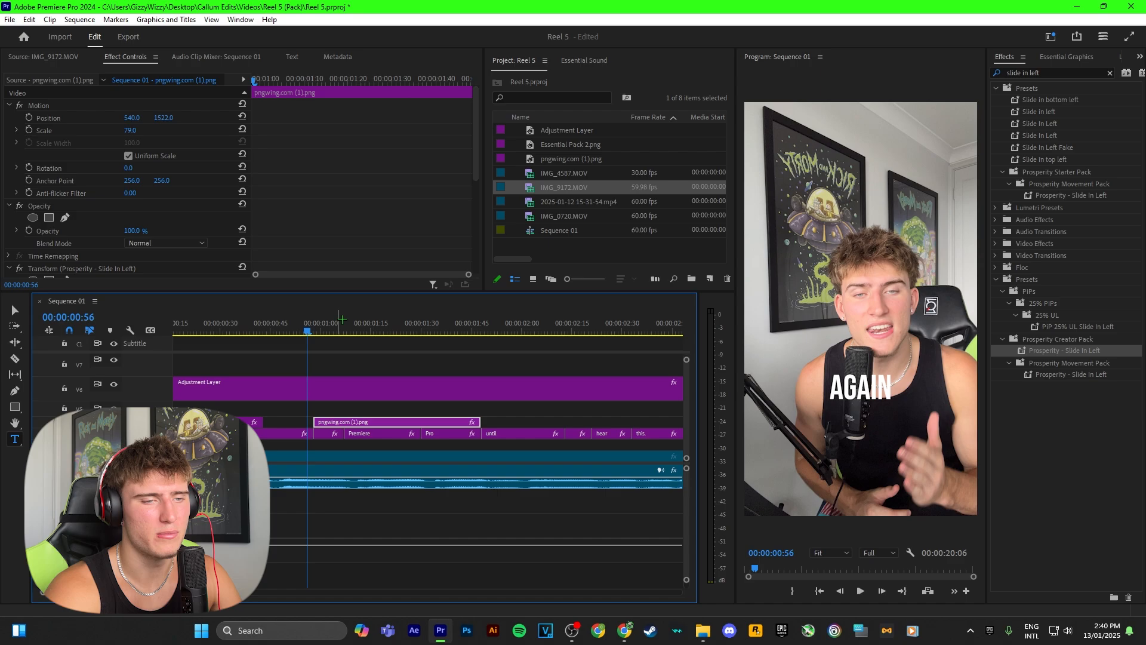
key("space")
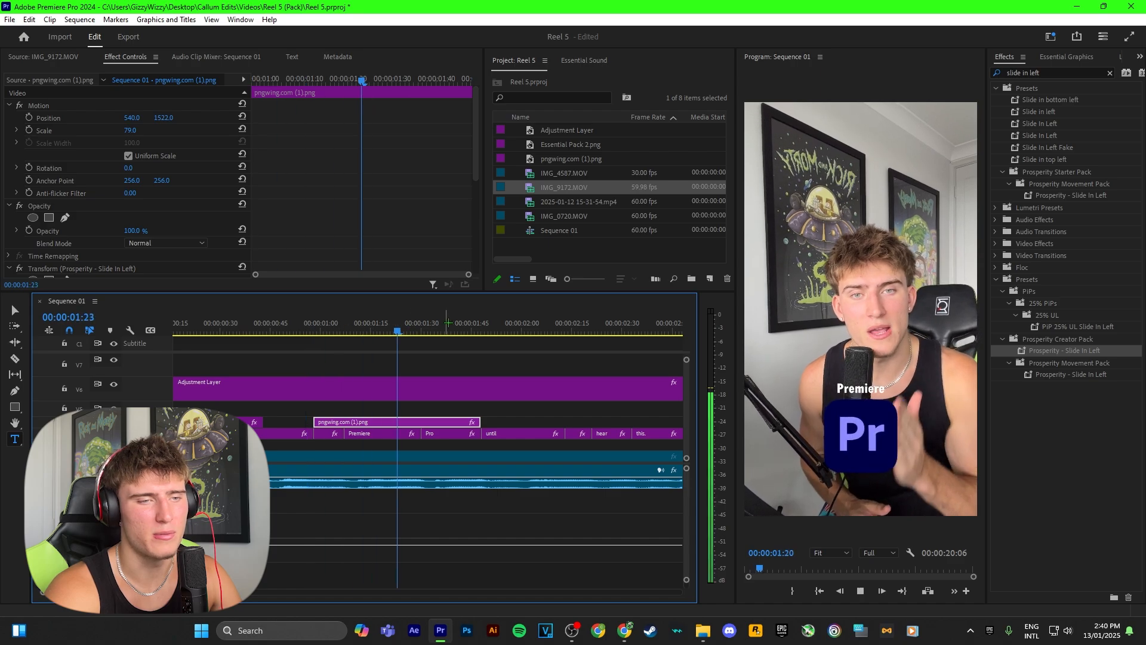
key("space")
Slow the logo's slide-in by moving its last Transform Position keyframe to about 00:00:01:23, and replay the section
scroll(352, 174, "down", 4)
scroll(353, 174, "down", 2)
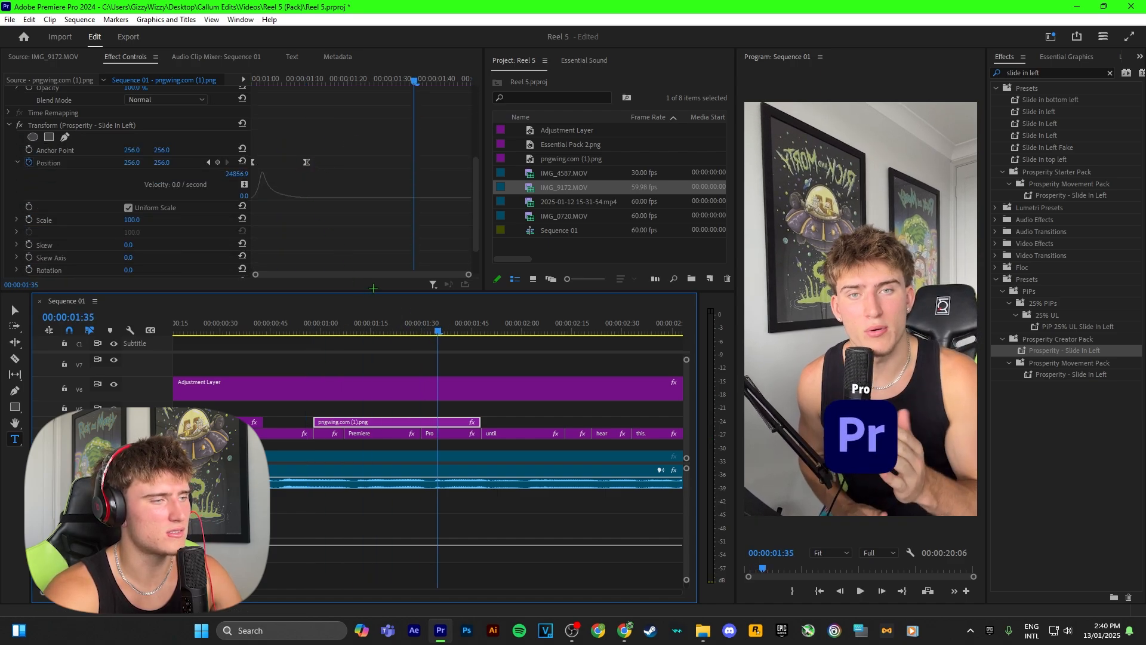
scroll(111, 205, "up", 1)
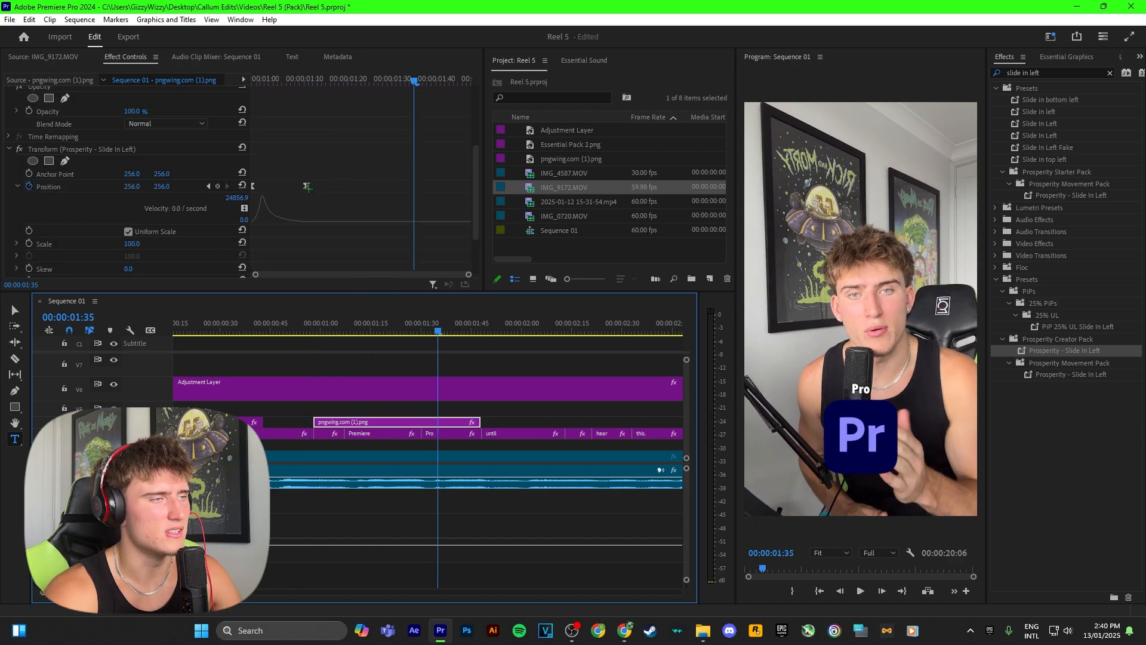
left_click_drag(307, 187, 361, 187)
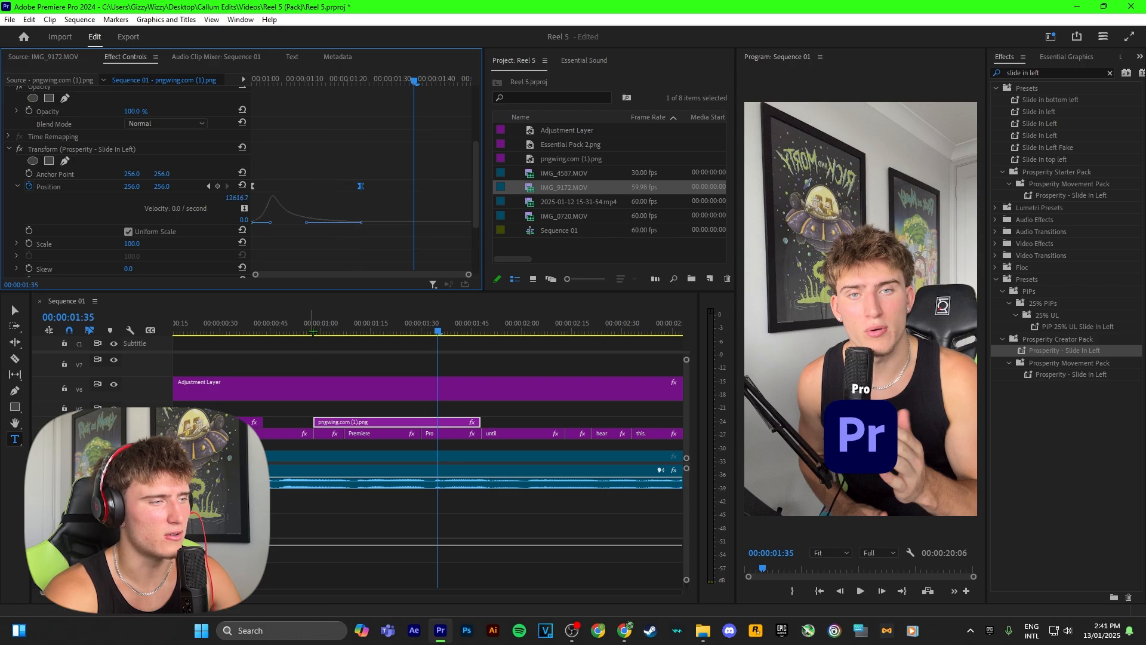
left_click(308, 327)
left_click(341, 346)
key("space")
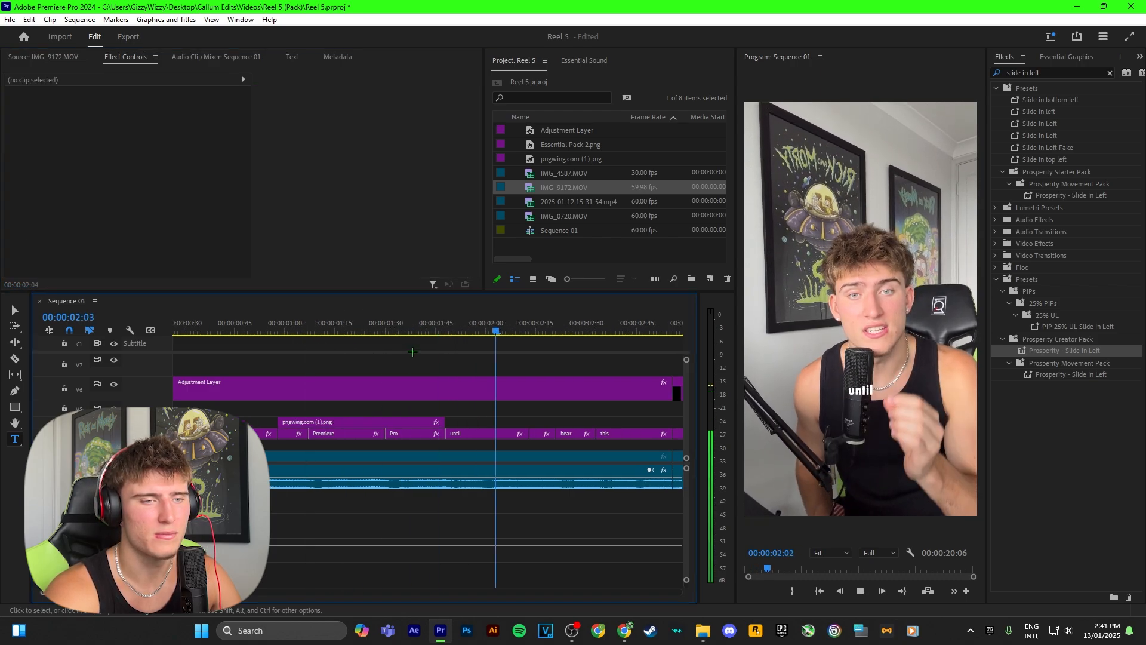
key("space")
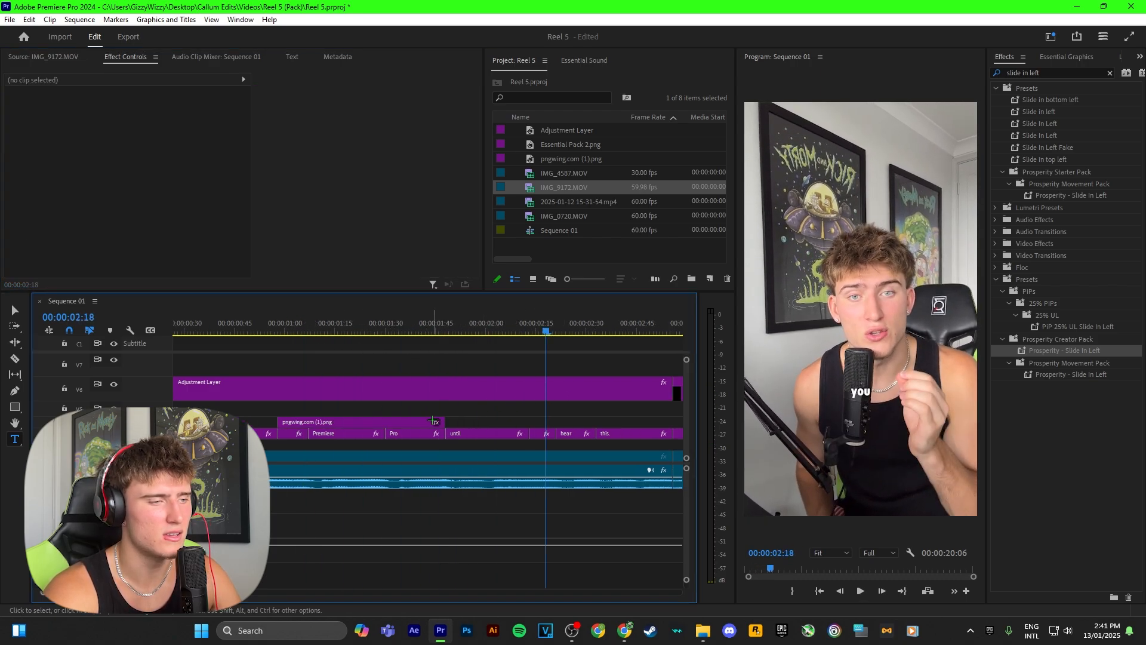
Extend the logo clip's end to about 00:00:02:09, apply the Prosperity - Slide Out Right preset to it, and play it back
left_click(439, 422)
left_click_drag(442, 421, 515, 421)
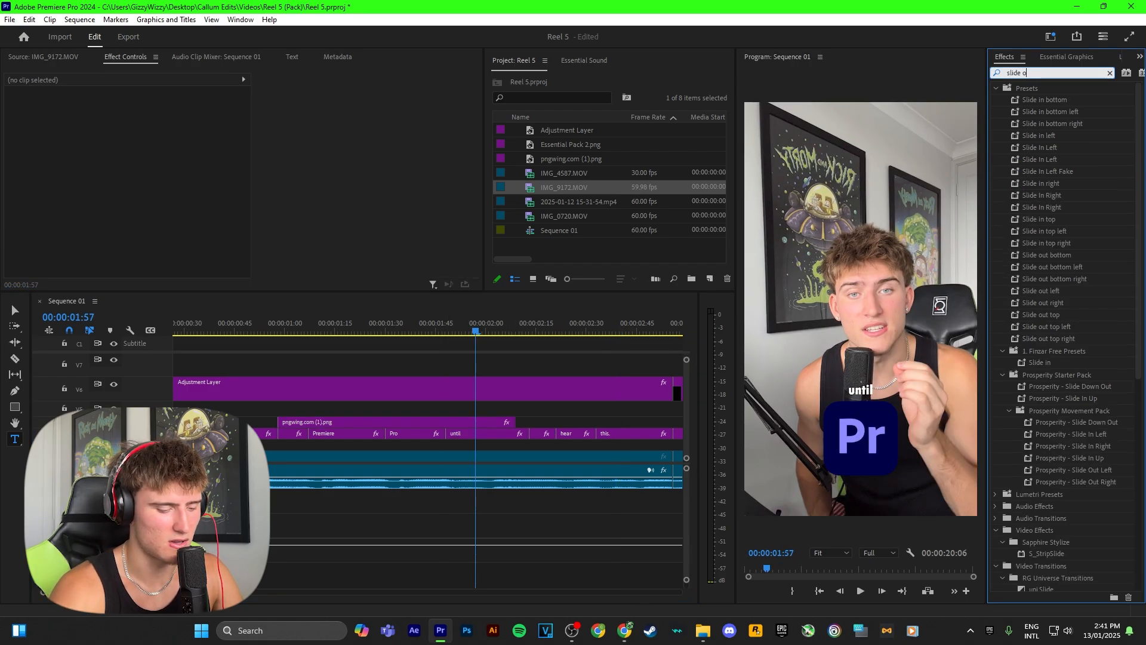
type("utr")
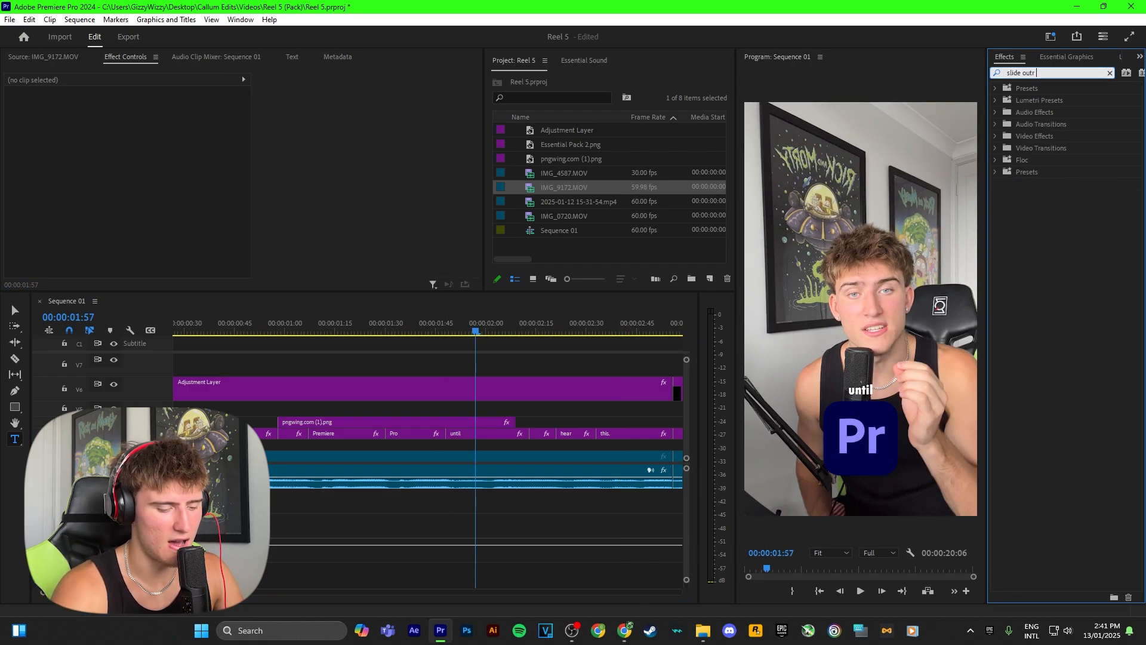
key("BackSpace")
type(" right")
left_click(1072, 268)
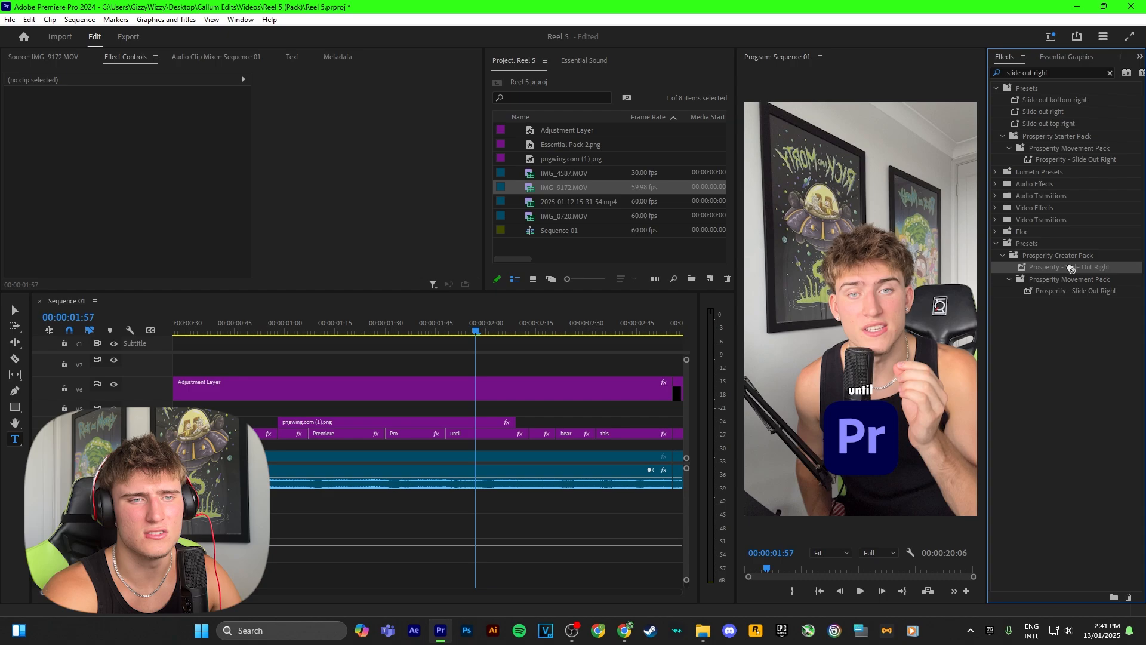
left_click_drag(488, 418, 487, 422)
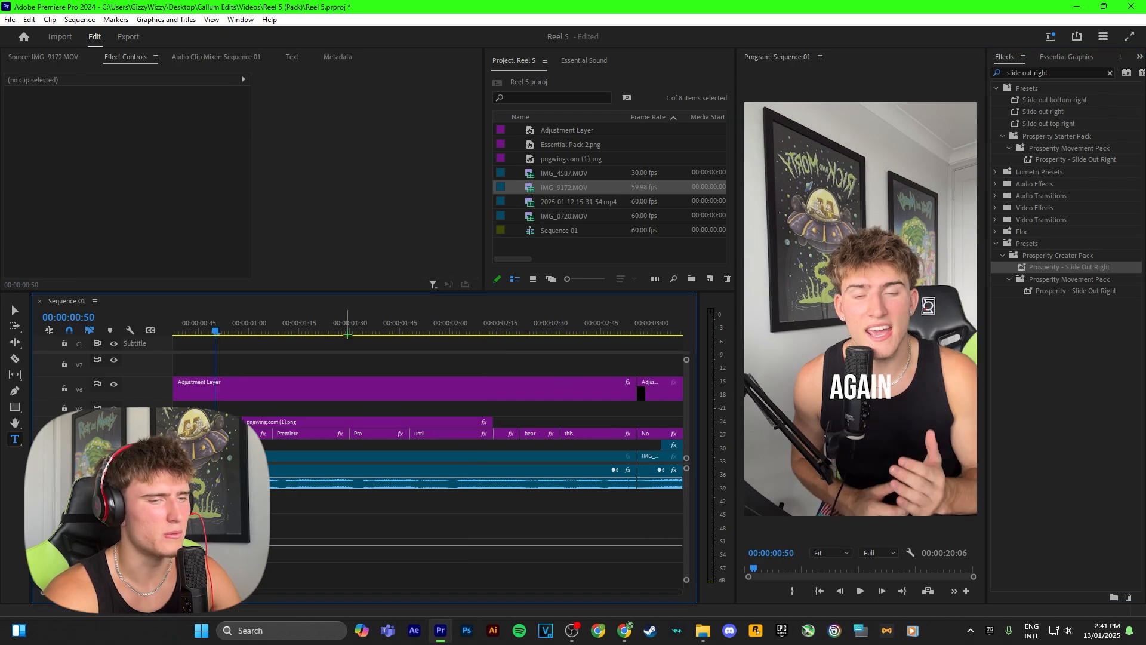
key("space")
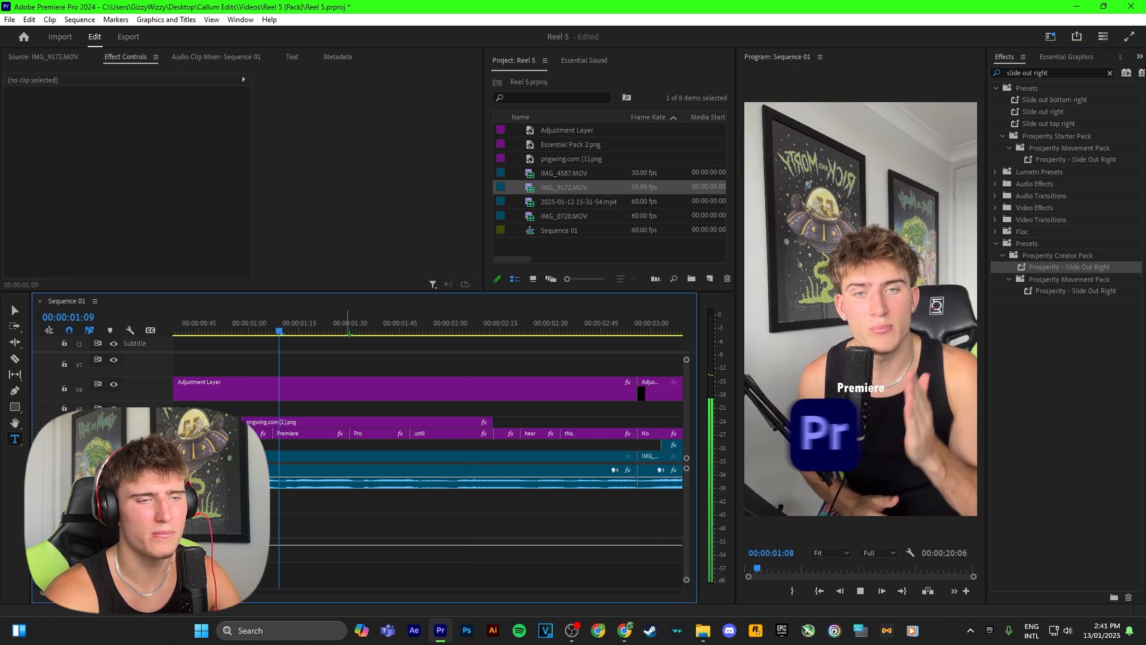
key("space")
Find the rounded corner presets and apply Prosperity - Rounded Corners (Images) to the Essential Pack 2.png clip at about 00:00:07:05
scroll(420, 364, "down", 5)
scroll(445, 367, "down", 2)
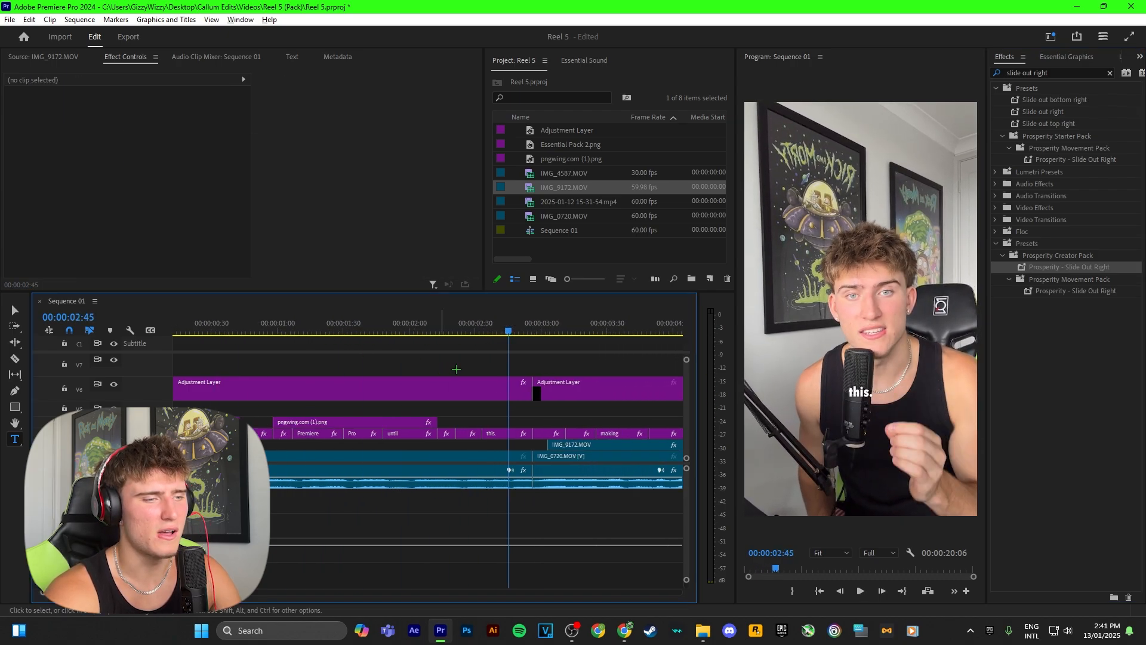
scroll(471, 373, "down", 1)
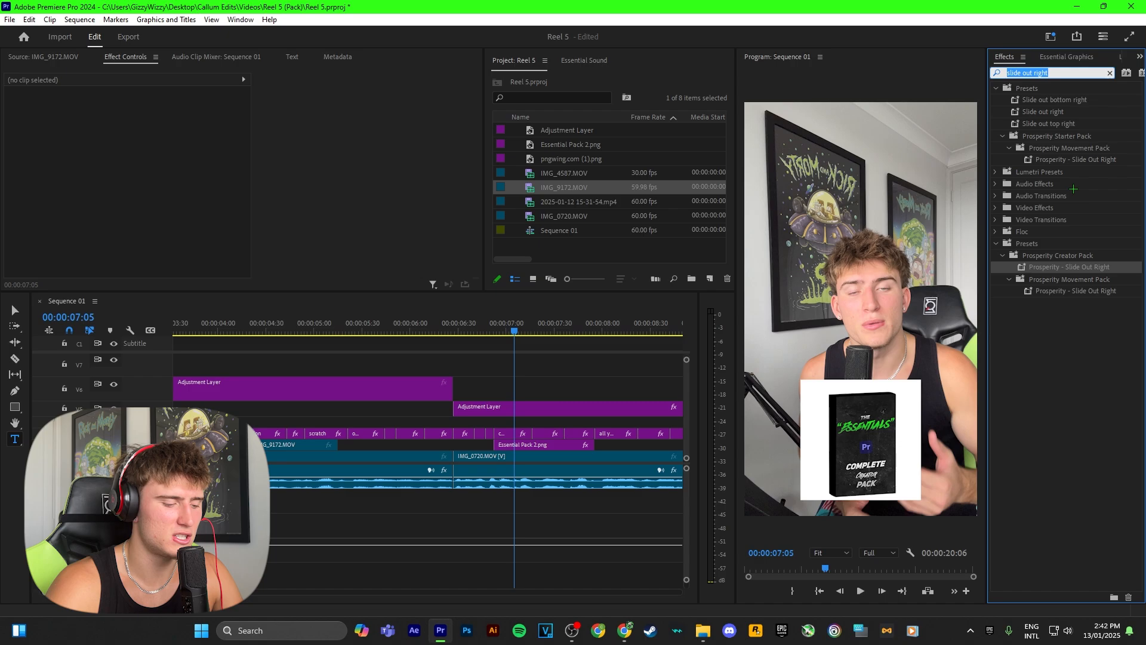
key("BackSpace")
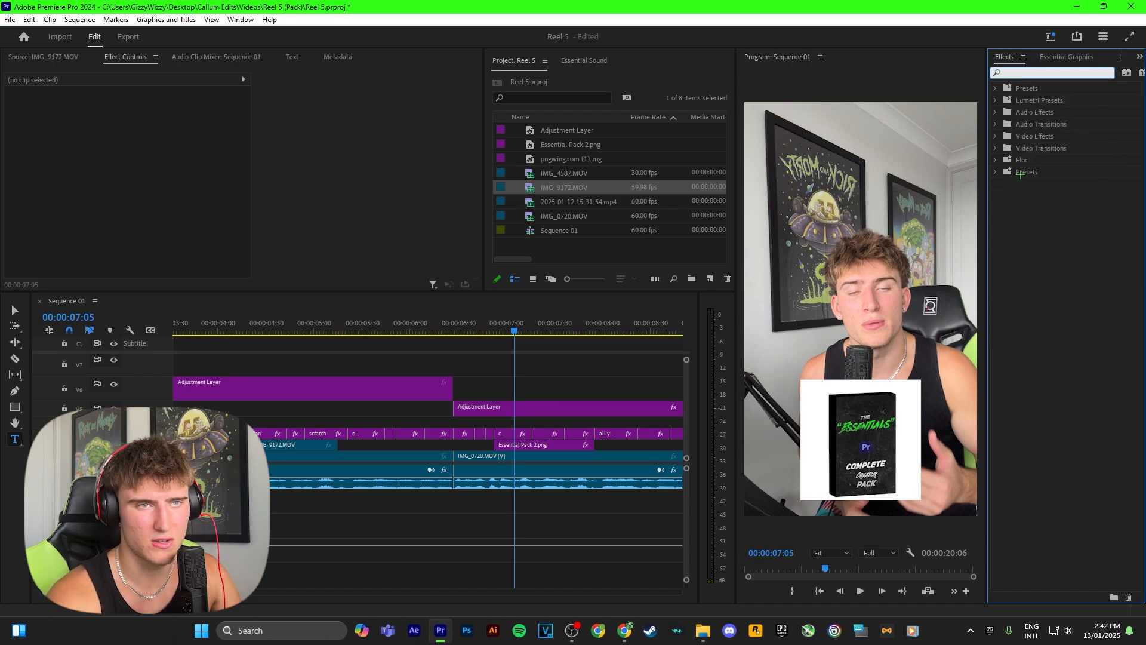
type("rounded")
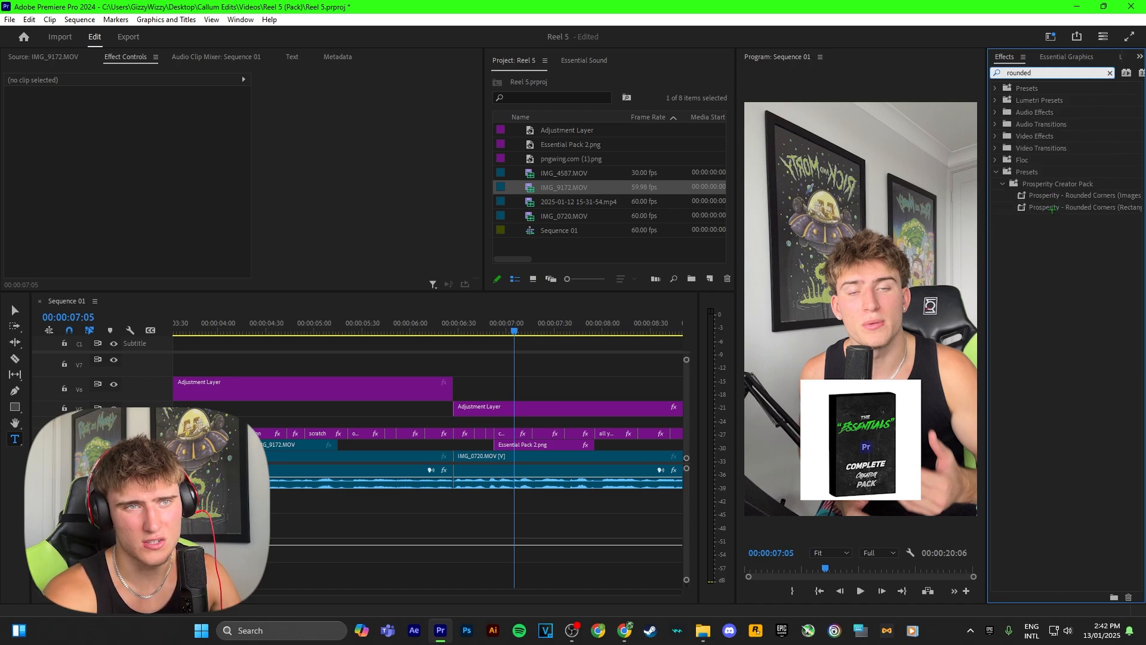
left_click(1092, 220)
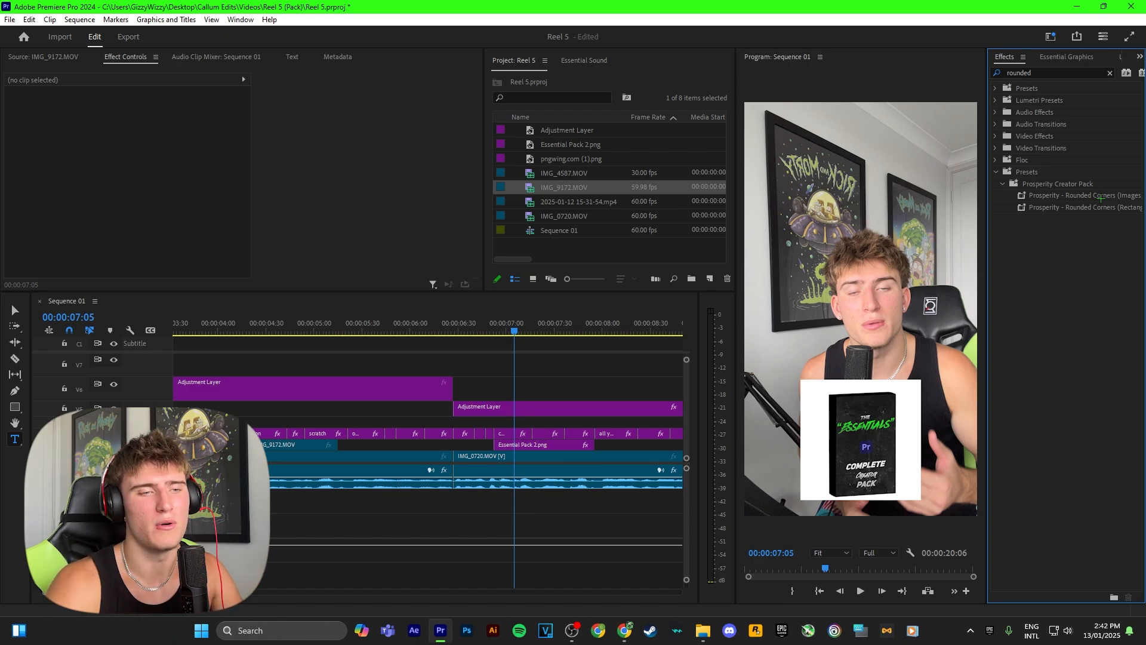
left_click(1077, 195)
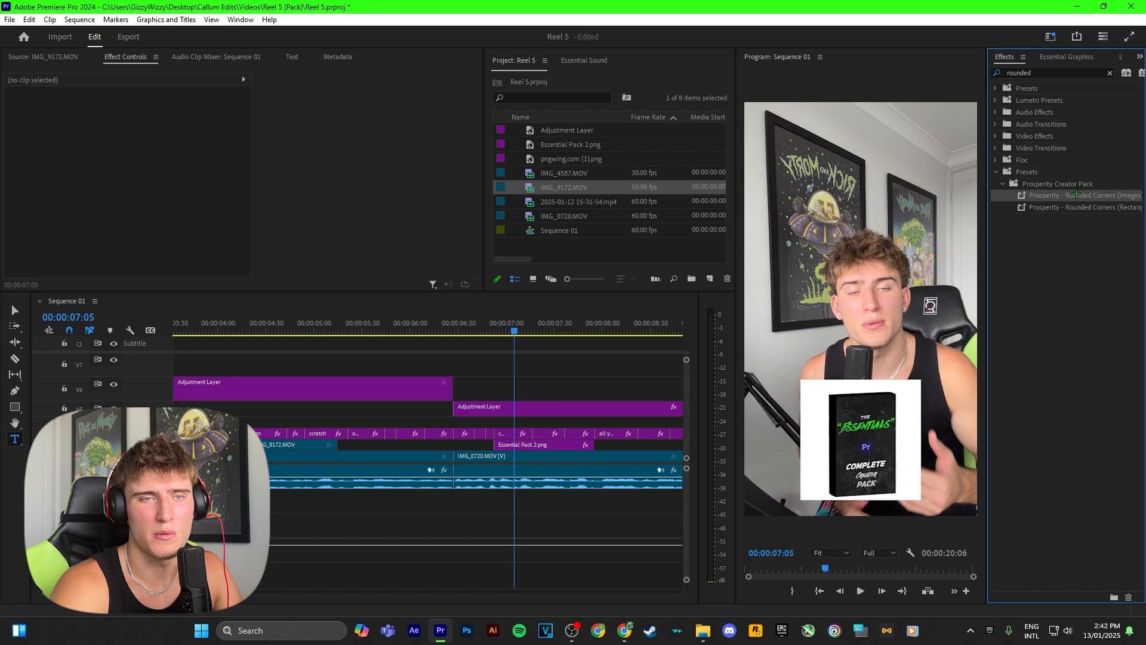
left_click_drag(780, 295, 550, 448)
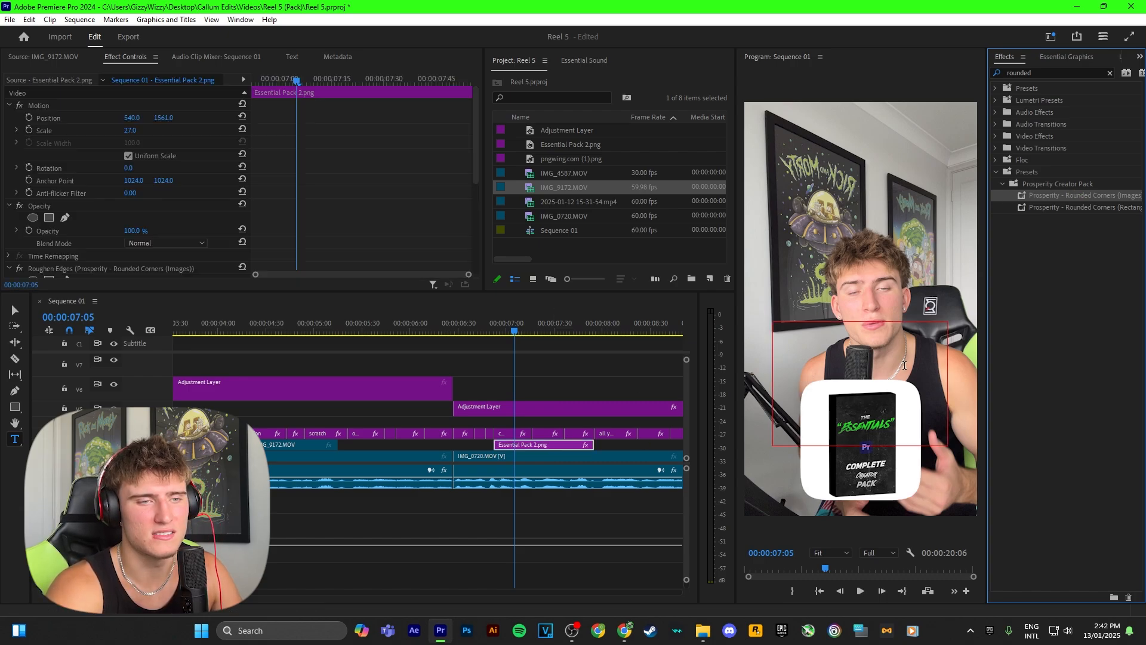
Set the Roughen Edges Border of the Essential Pack 2 image to 302
scroll(101, 186, "down", 4)
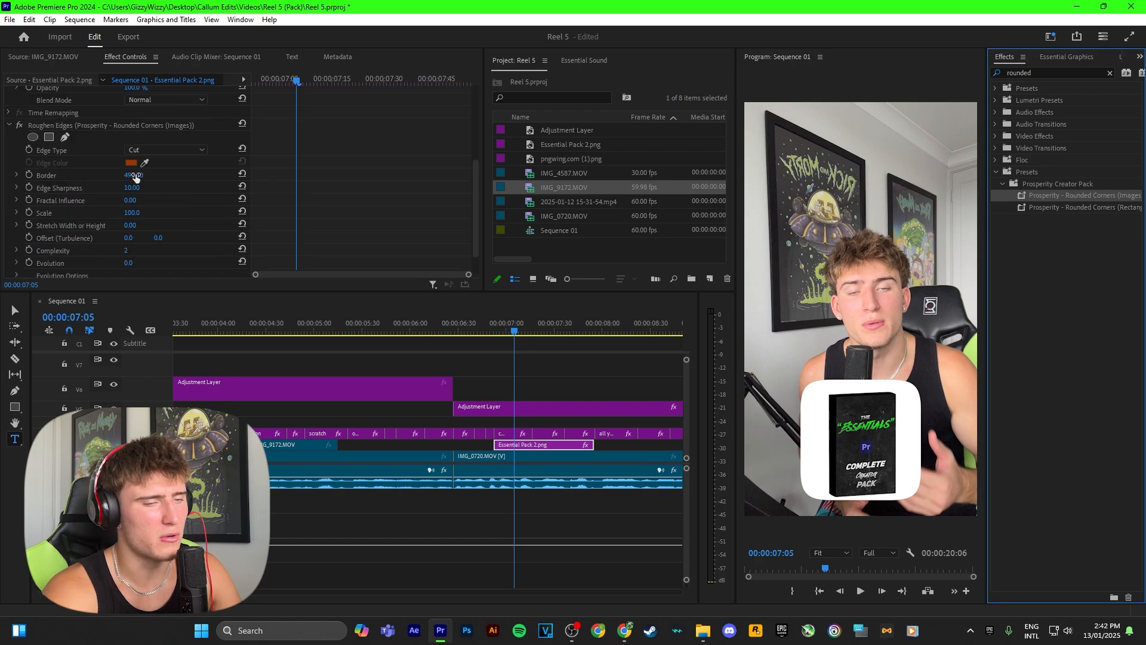
mouse_move(135, 176)
left_mouse_down()
mouse_move(80, 176)
mouse_move(154, 175)
mouse_move(128, 175)
left_mouse_up()
left_click(142, 175)
type("220")
key("Return")
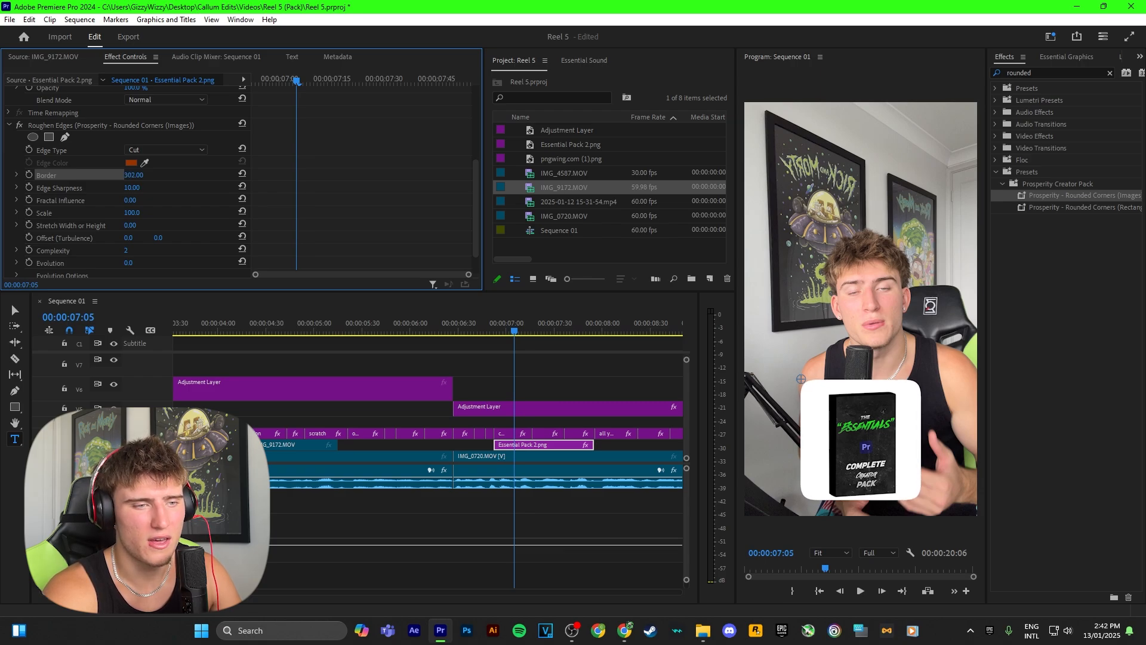
Add the Crop effect to the Essential Pack 2 image and crop away the excess white around the box
left_click(1041, 73)
type("crop")
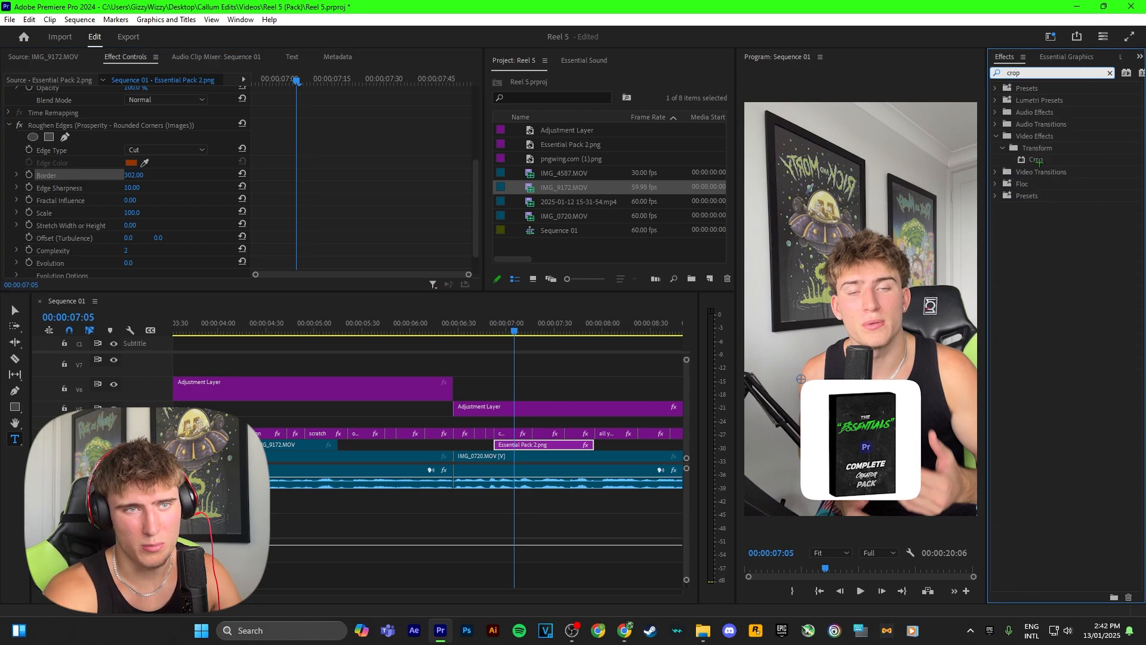
left_click_drag(1037, 160, 540, 445)
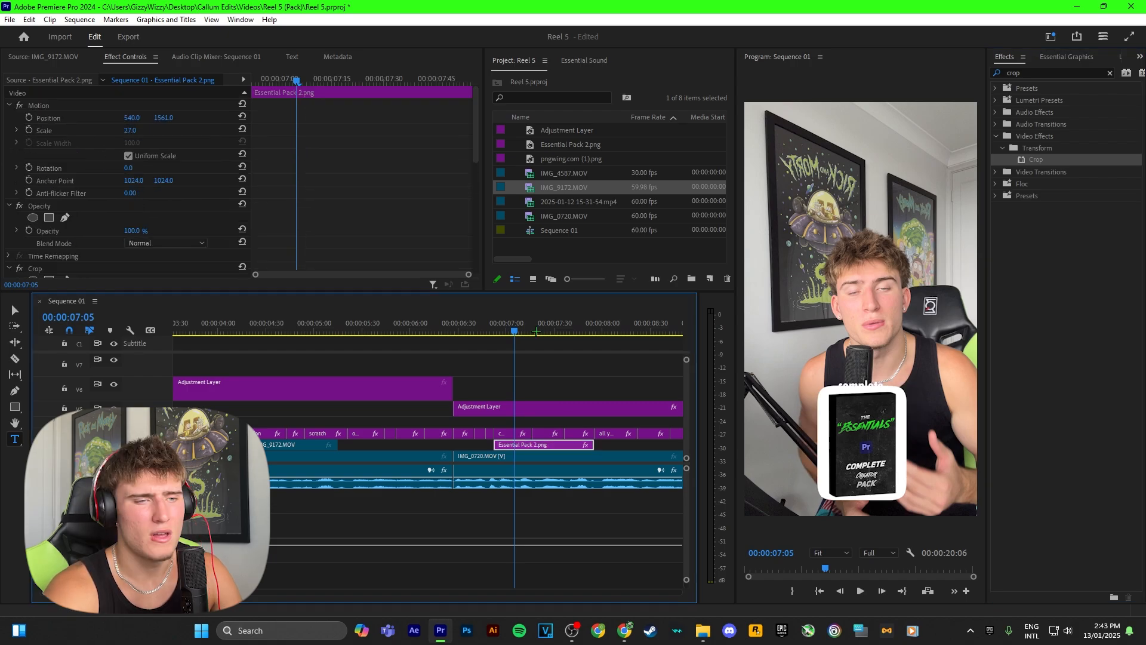
Apply the Prosperity - Drop Shadow (Images) preset to the pack image and set its shadow Opacity to 62% and Direction to 105°
left_click(1027, 70)
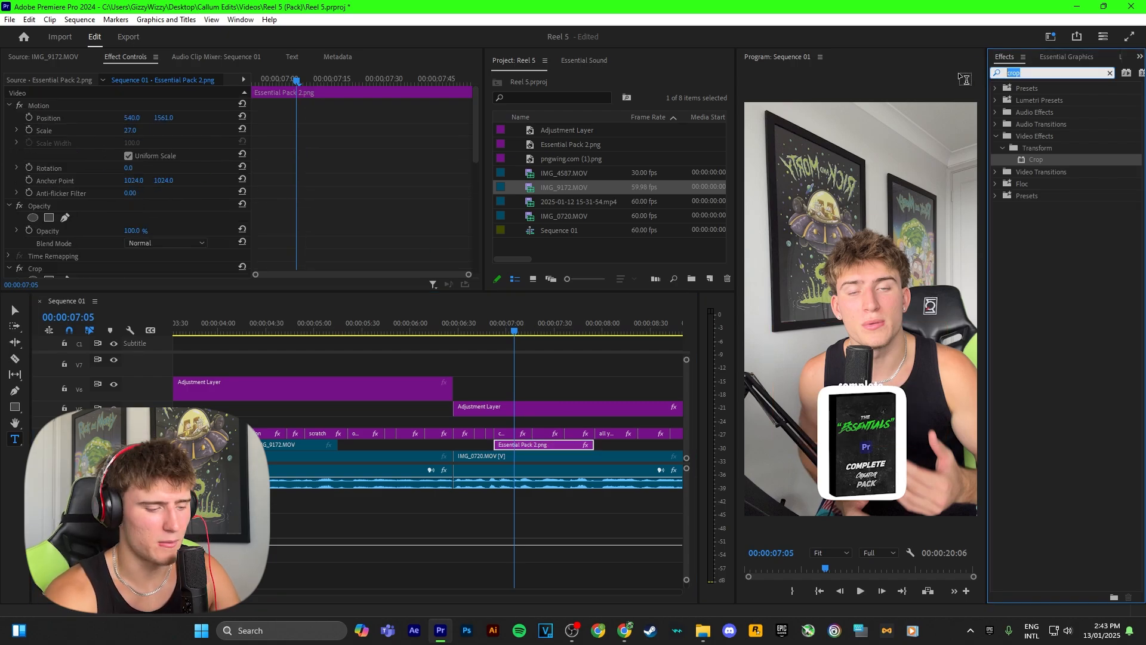
type("shadow")
left_click_drag(1077, 269, 541, 445)
scroll(117, 195, "down", 2)
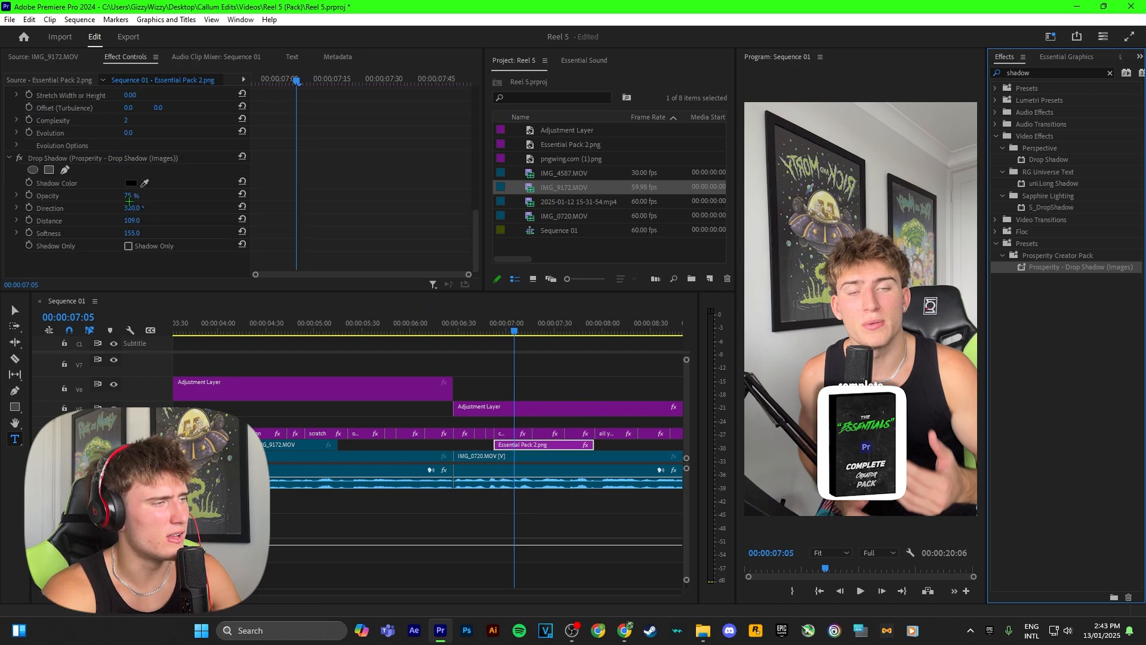
left_click_drag(134, 209, 5, 208)
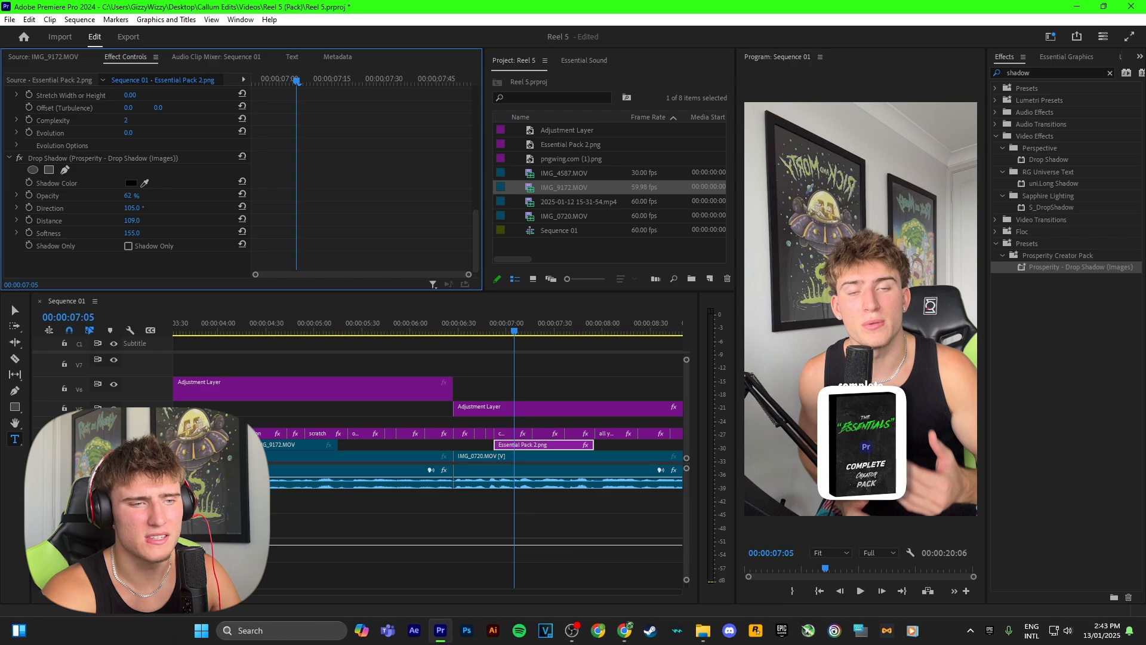
Move the pack image to Position 270, 1594 and play the section around it
left_click(894, 382)
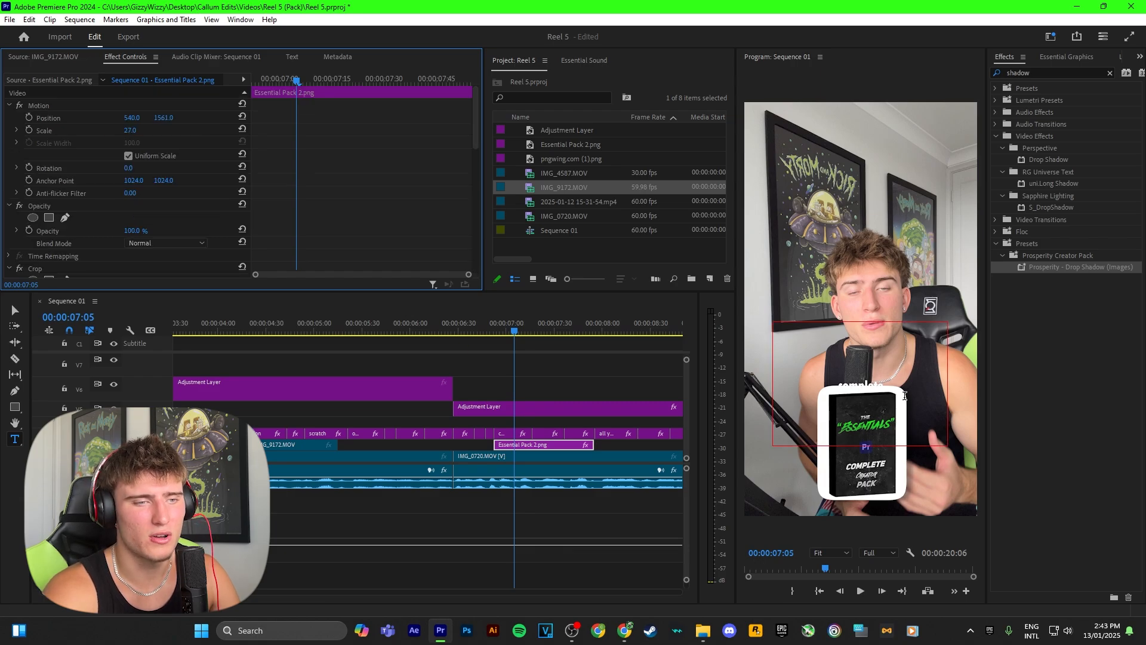
mouse_move(164, 118)
left_mouse_down()
mouse_move(139, 117)
mouse_move(183, 117)
left_mouse_up()
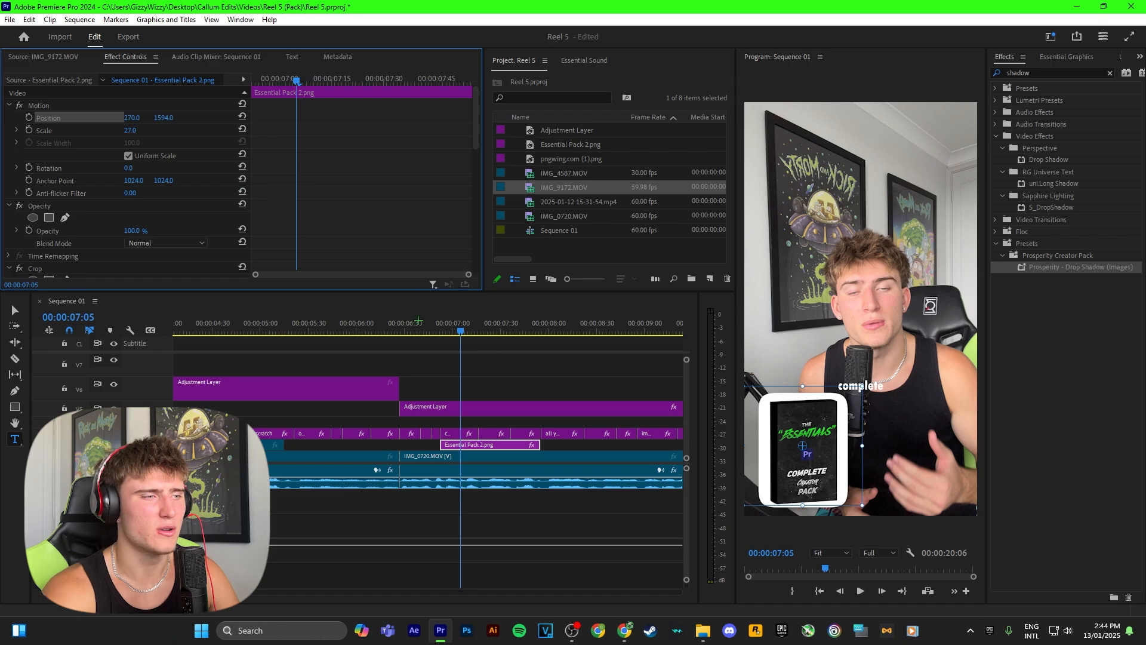
left_click(412, 322)
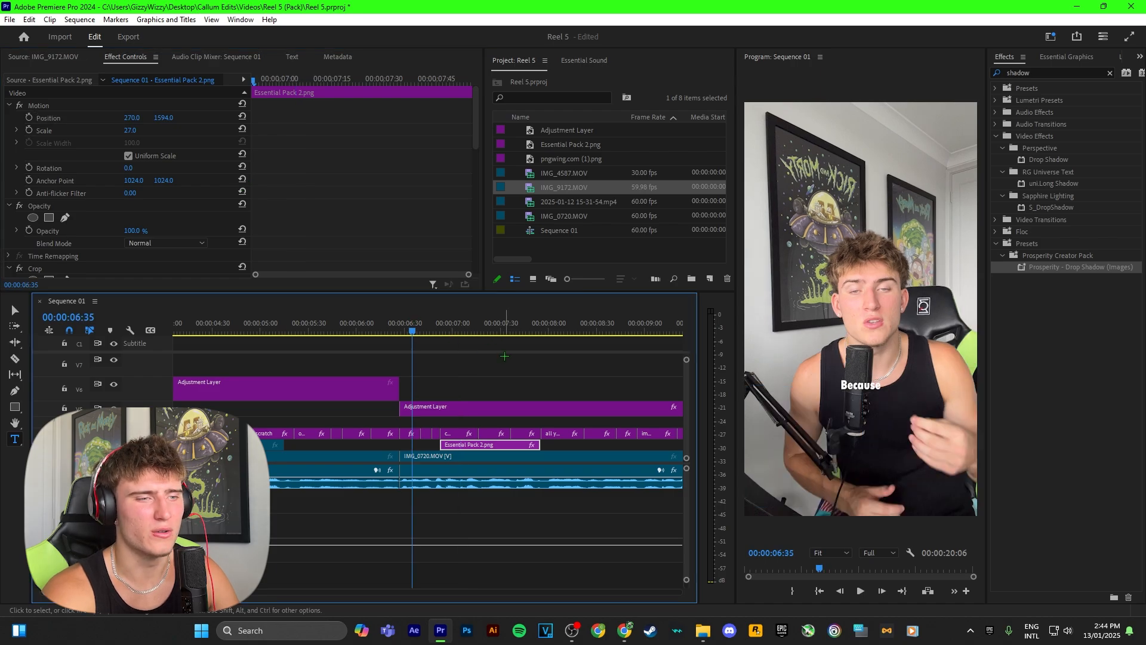
left_click(507, 365)
key("space")
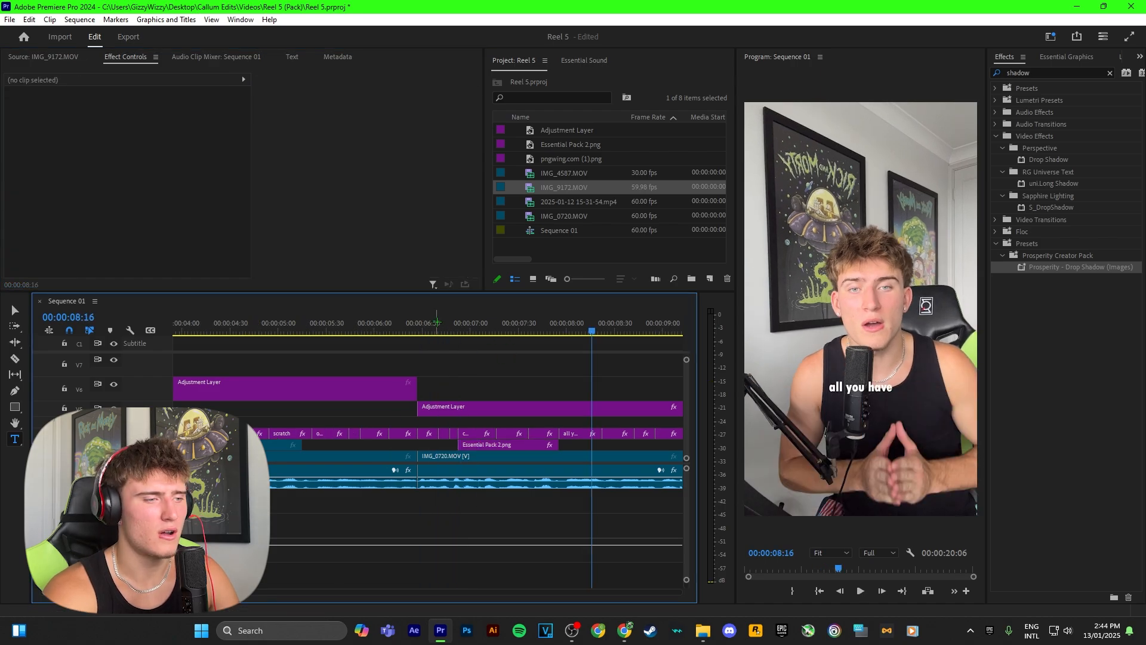
left_click(430, 322)
key("space")
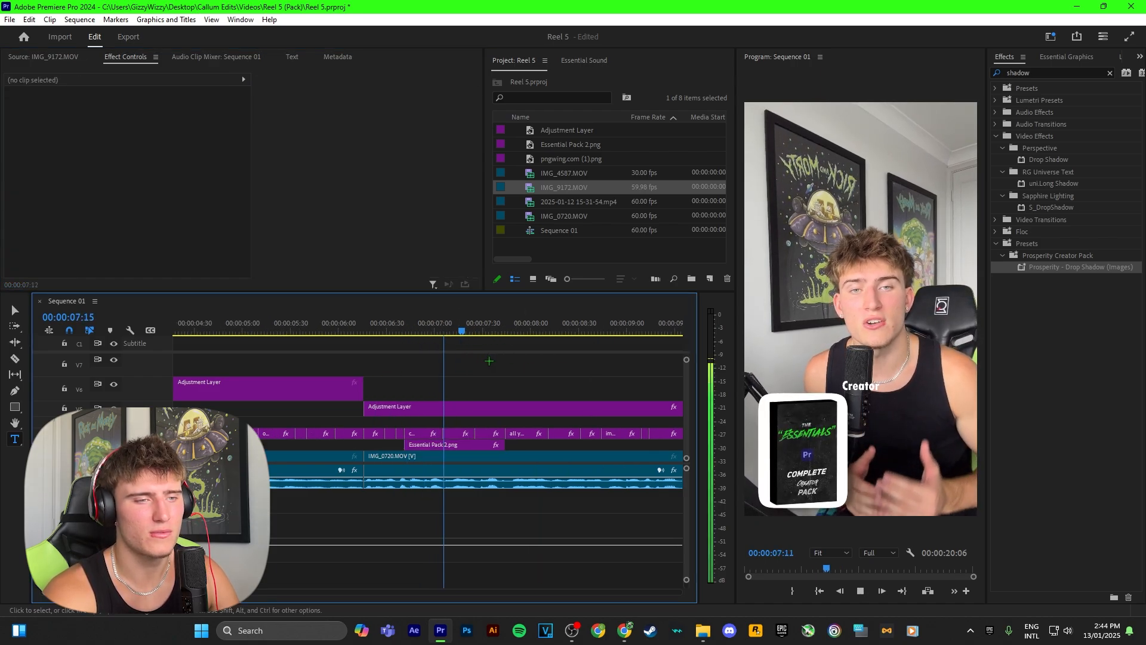
key("space")
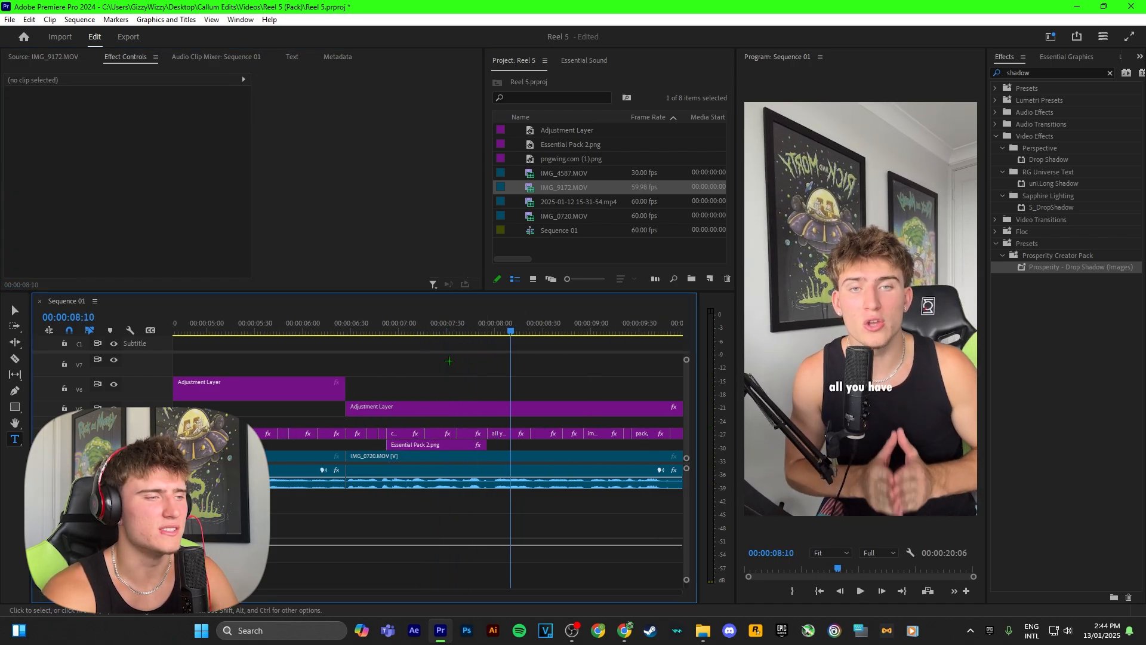
Extend the beginning of the Essential Pack 2 clip back to about 00:00:06:42, ahead of the "complete" caption
left_click(382, 321)
left_click(393, 321)
scroll(438, 378, "up", 3)
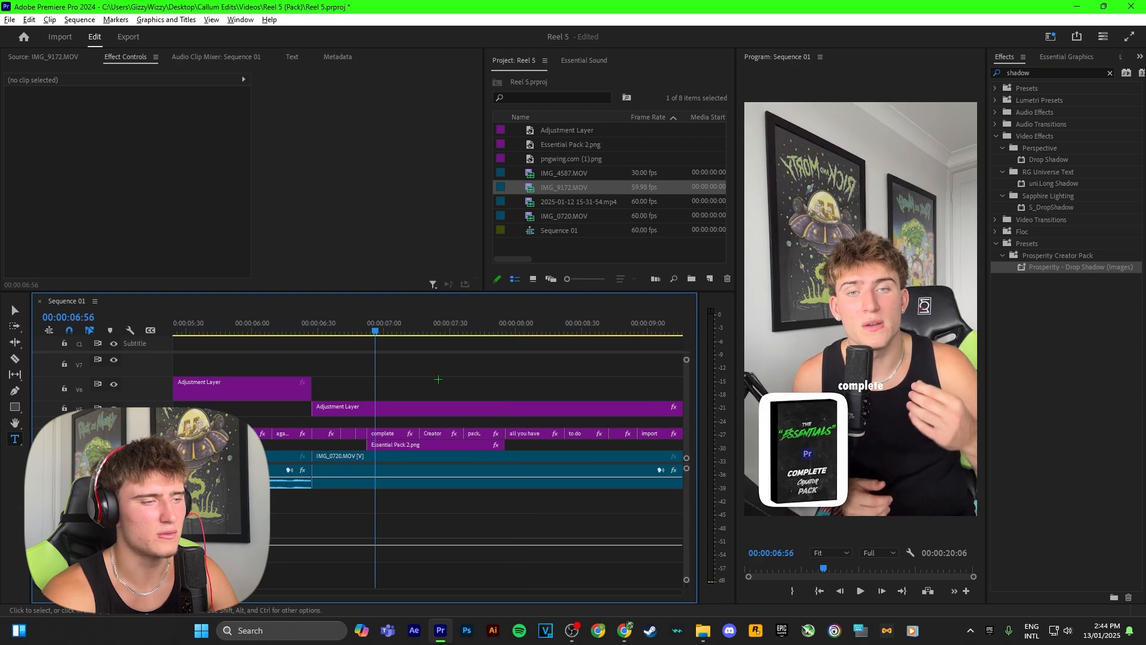
left_click(363, 445)
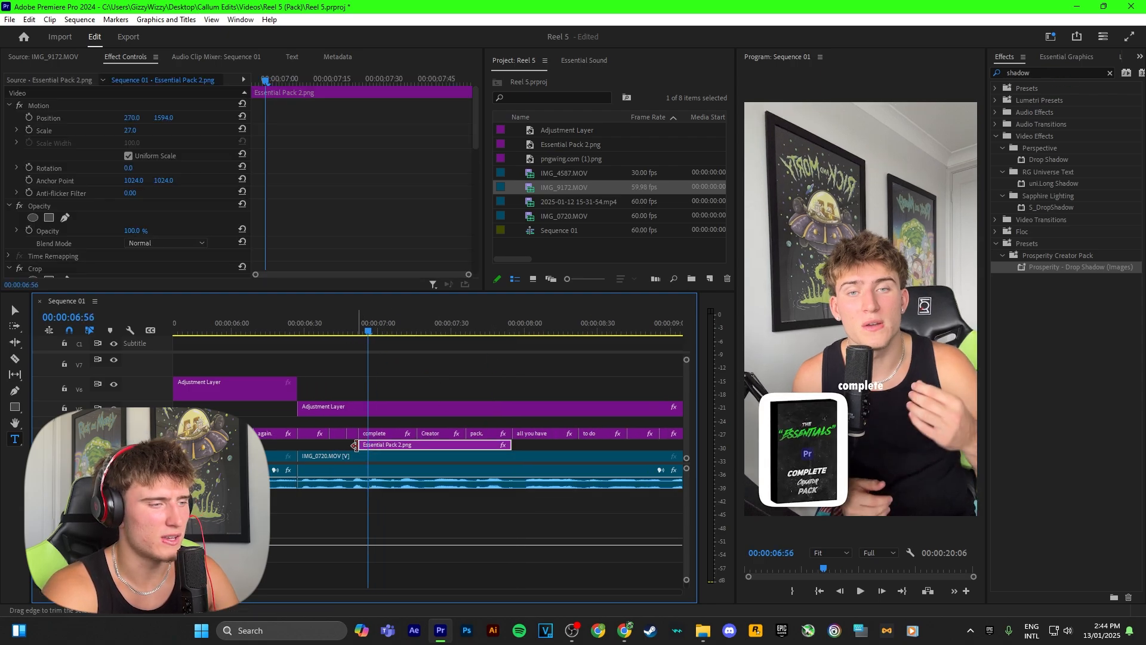
left_click_drag(361, 443, 336, 444)
Apply the Prosperity - Slide In Up preset to the Essential Pack 2 clip and play it back
double_click(1039, 74)
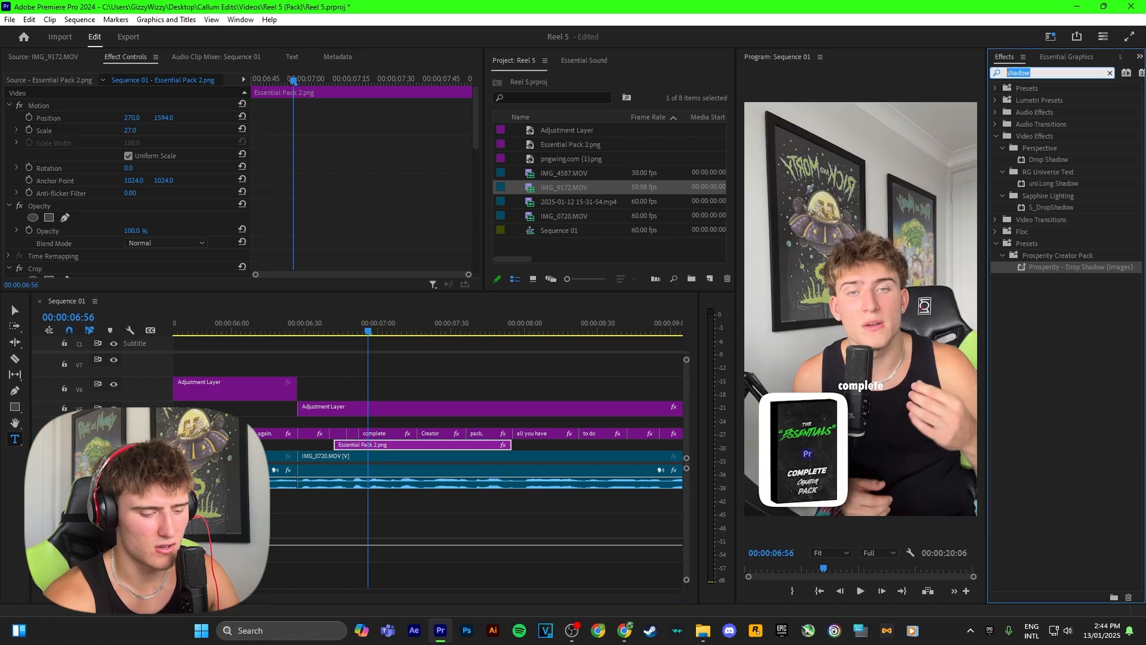
type("slide in up")
left_click_drag(1062, 243, 471, 444)
left_click(326, 323)
key("space")
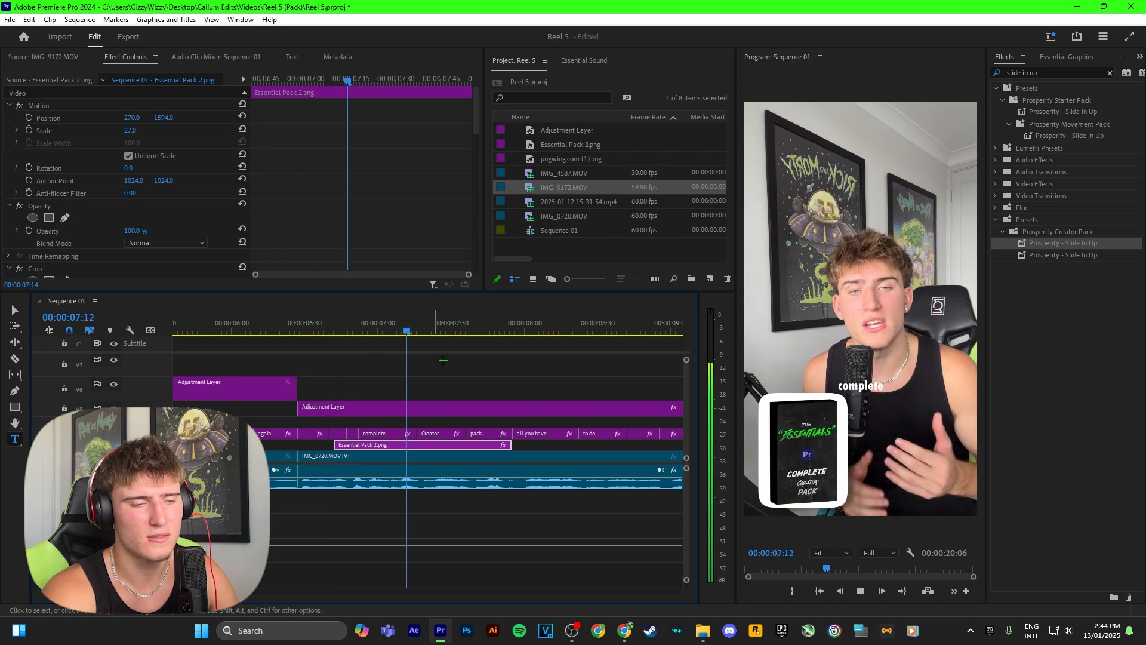
key("space")
Extend the Essential Pack 2 clip's end to about 00:00:08:11 and apply the Prosperity - Slide Down Out preset to it
key("shift+5")
left_click_drag(506, 445, 552, 444)
left_click(1052, 73)
key("BackSpace")
key("BackSpace")
key("BackSpace")
key("BackSpace")
key("BackSpace")
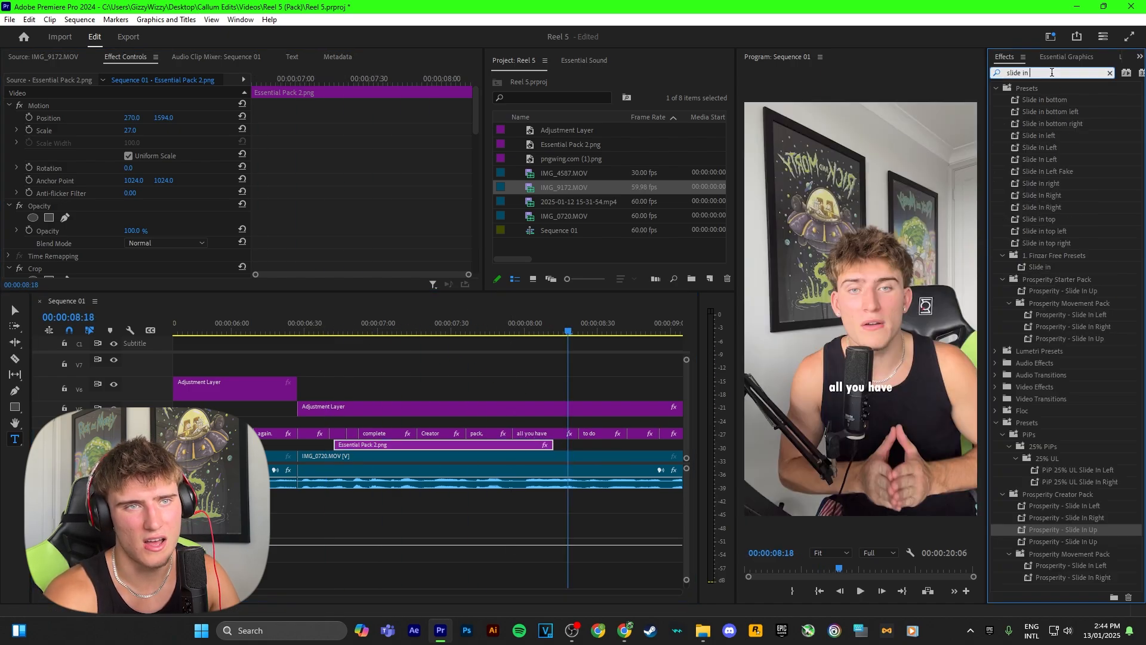
type("down out")
left_click_drag(1070, 243, 461, 445)
Play back the pack image's entrance and exit animations and the captions that follow
left_click(333, 330)
key("space")
left_click(447, 361)
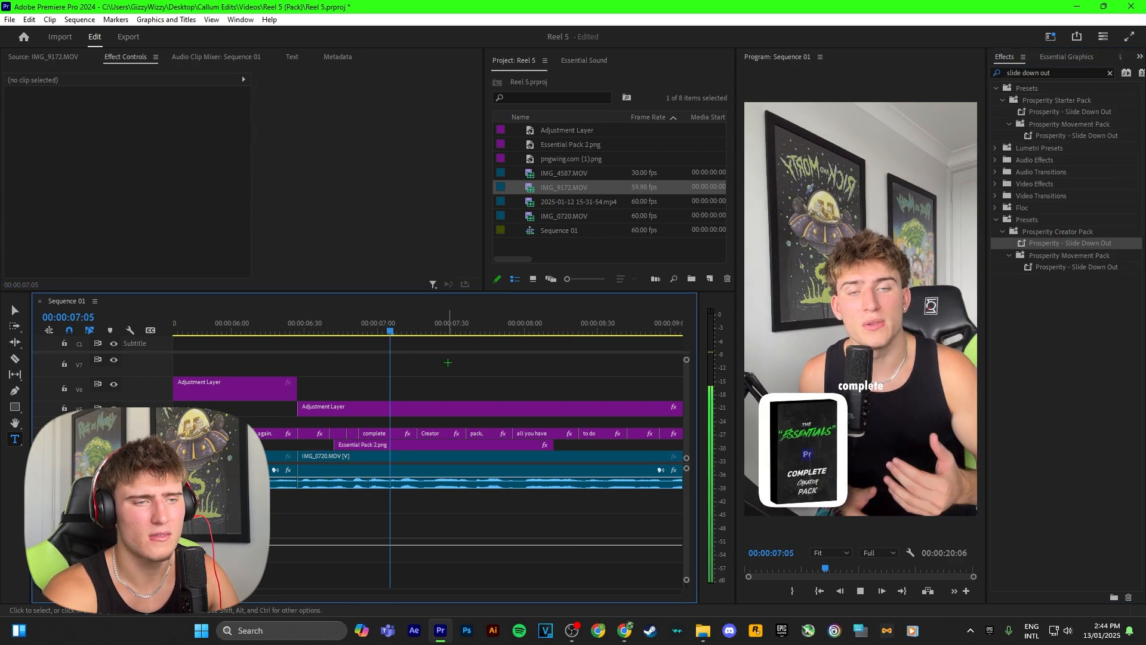
scroll(444, 360, "down", 1)
scroll(441, 361, "down", 3)
key("space")
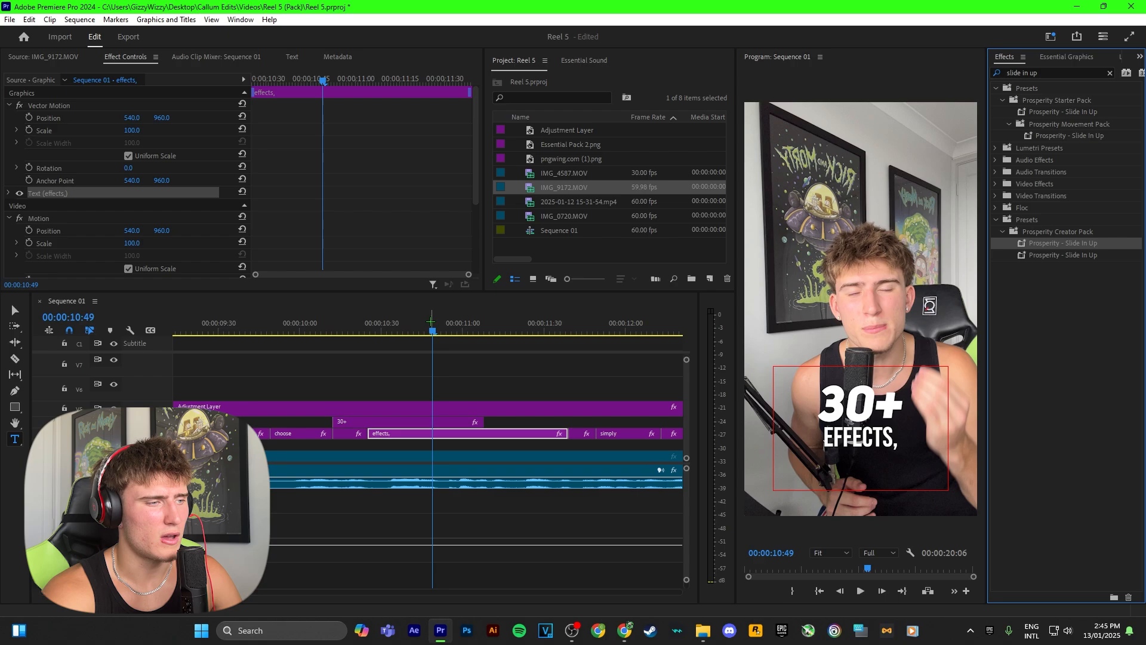
left_click(308, 330)
key("space")
left_click(423, 363)
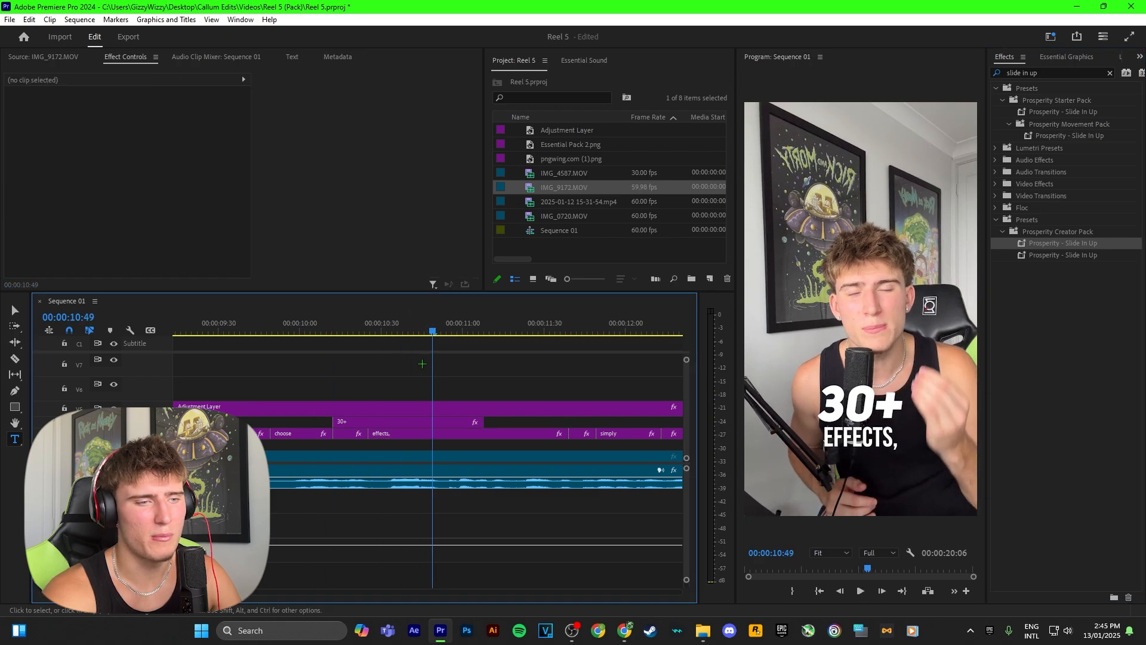
Apply the Prosperity - Text Glow Effect preset to the "30+" title
left_click(393, 425)
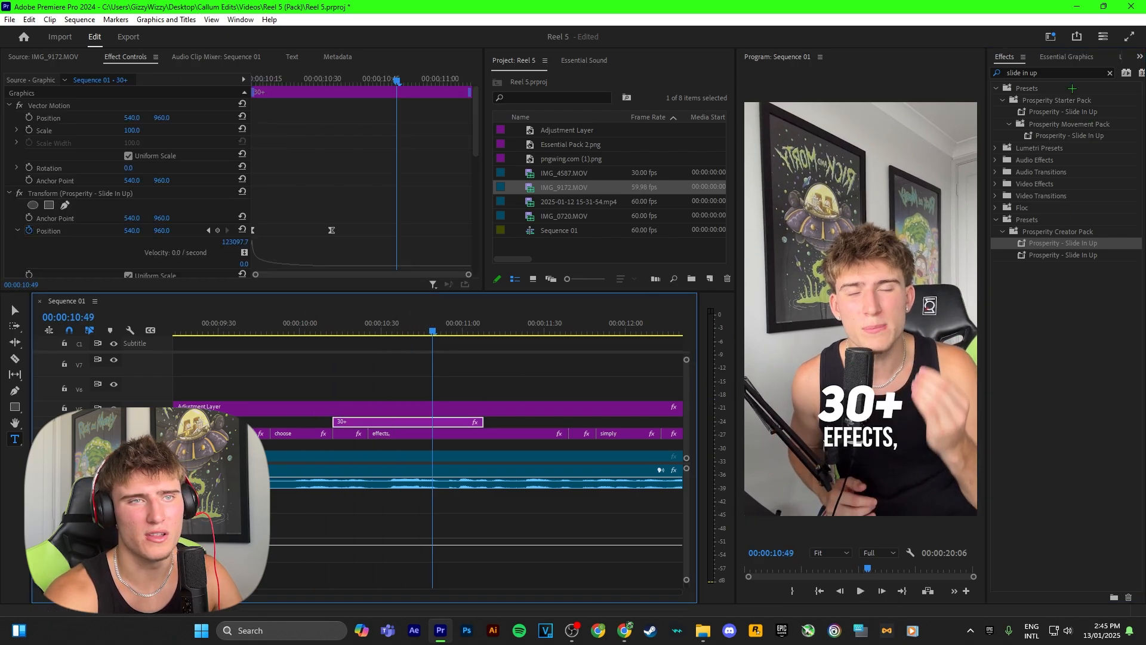
key("shift+7")
key("BackSpace")
type("glow")
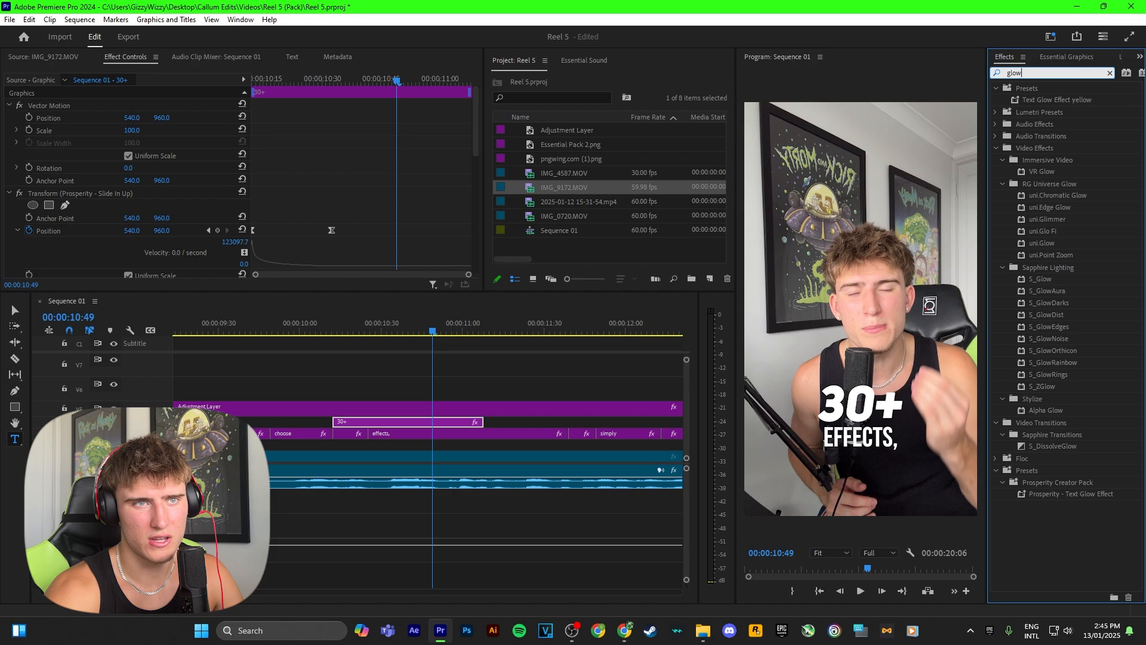
left_click_drag(1084, 495, 421, 424)
Set the Map White To colour of the "30+" title's glow Tint to bright green, 36FF00
left_click(130, 231)
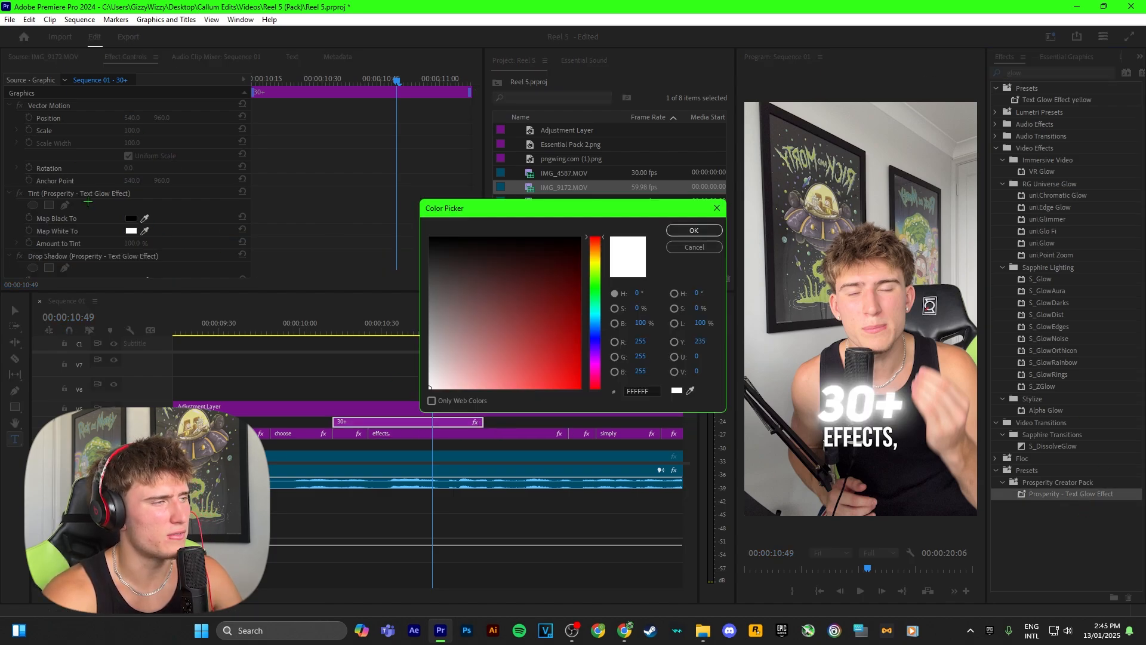
left_click_drag(565, 348, 580, 389)
left_click(599, 282)
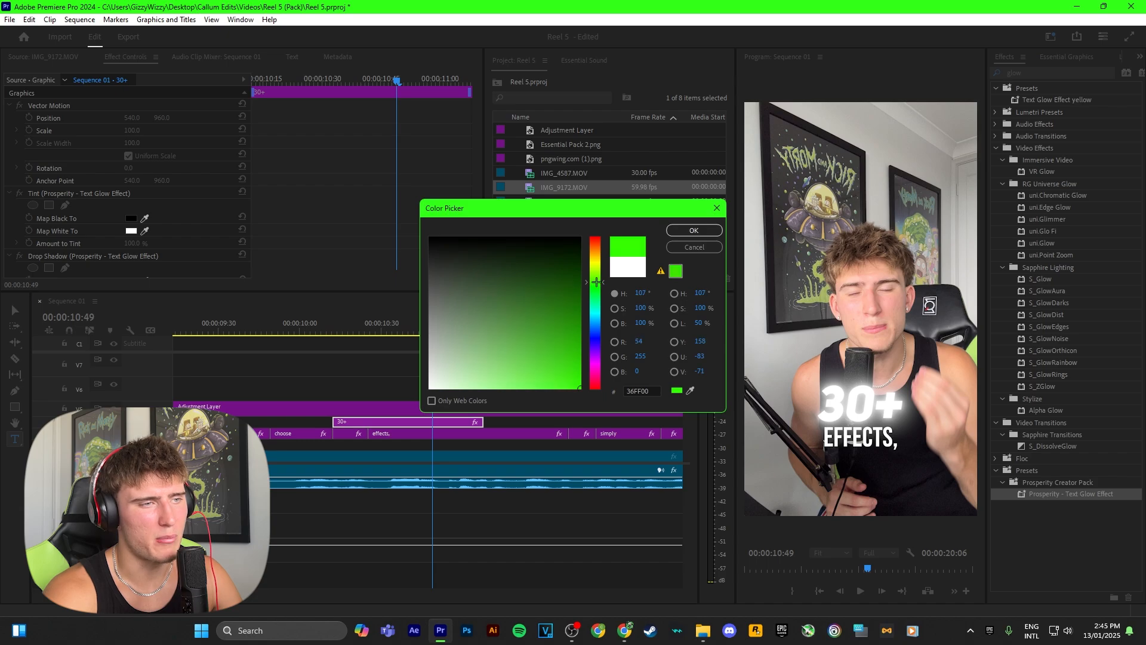
left_click(694, 230)
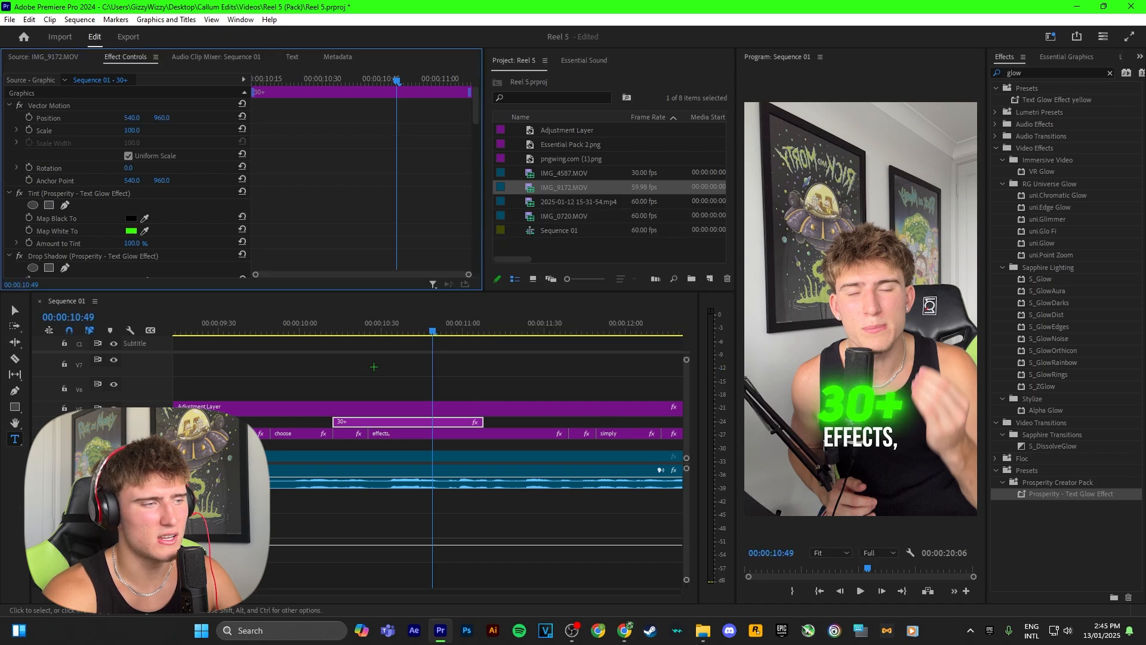
Find the Prosperity - Slide Down Out preset and extend the ends of the "30+" and "effects," clips to about 00:00:12:06
type("slide o")
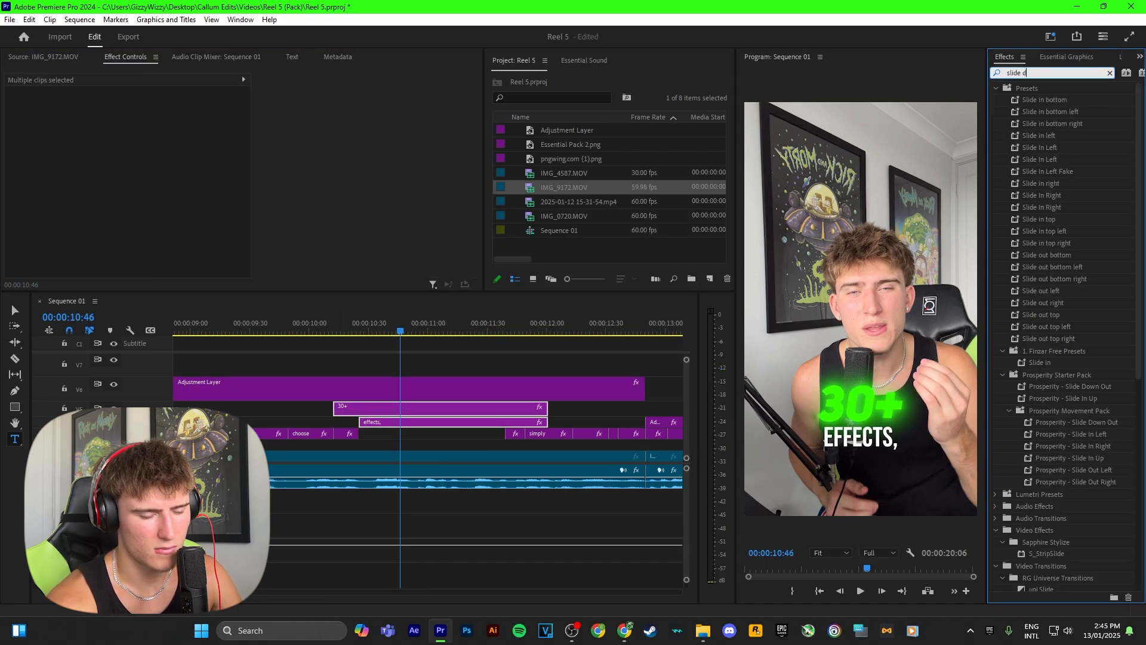
type("ow")
left_click(1031, 112)
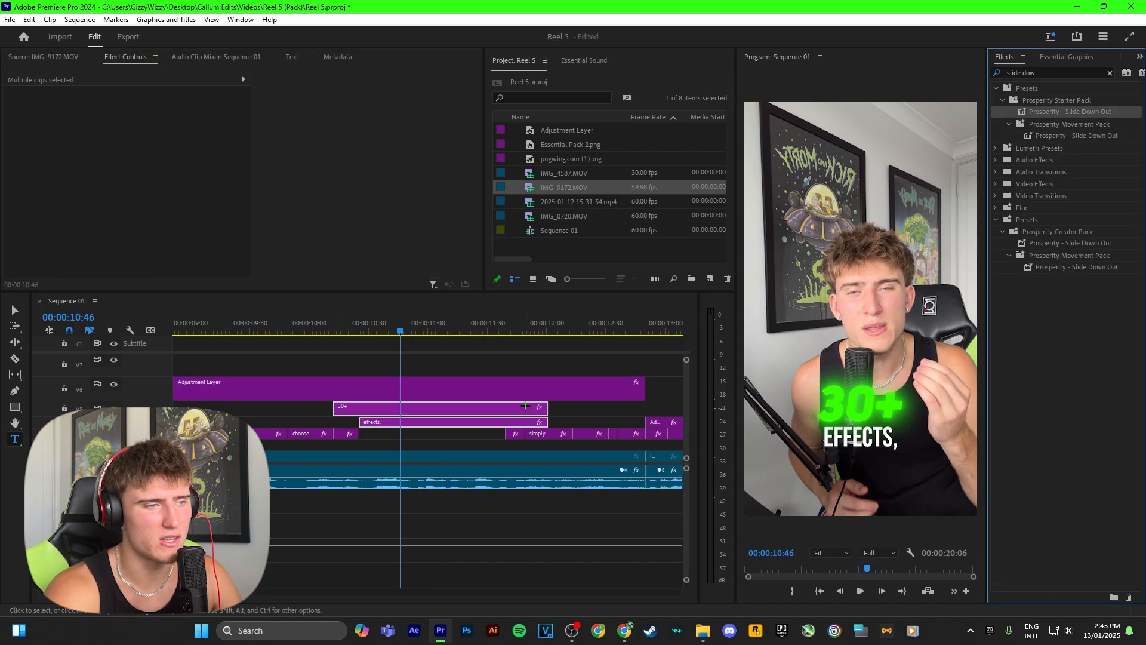
left_click(499, 330)
left_click_drag(499, 330, 505, 331)
left_click(501, 331)
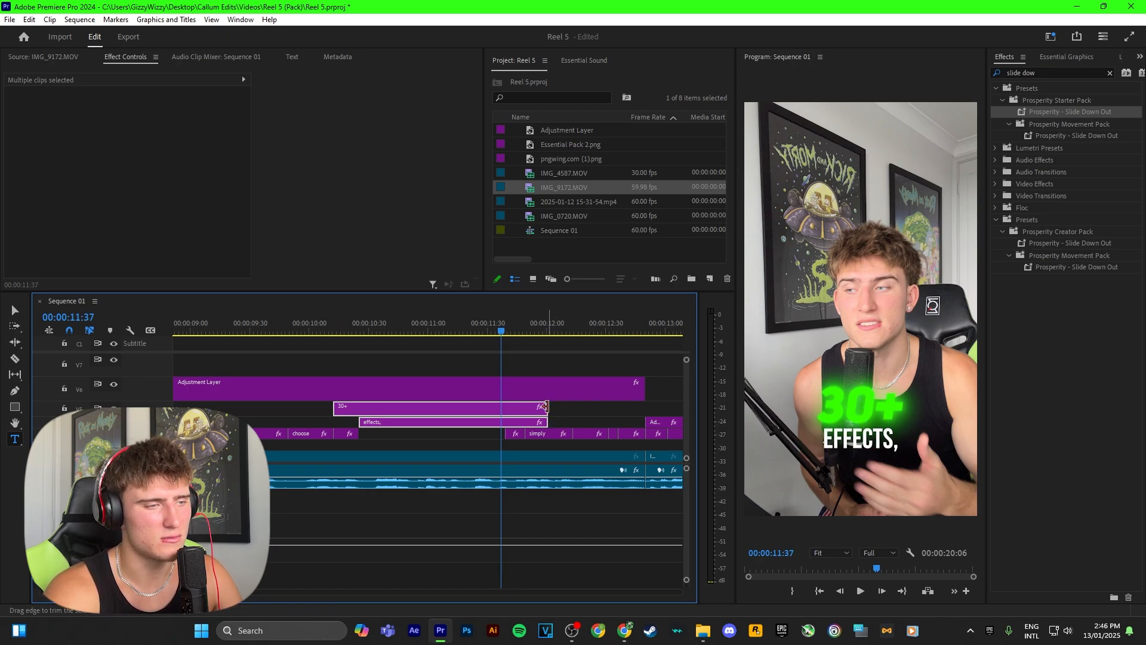
left_click_drag(545, 406, 559, 407)
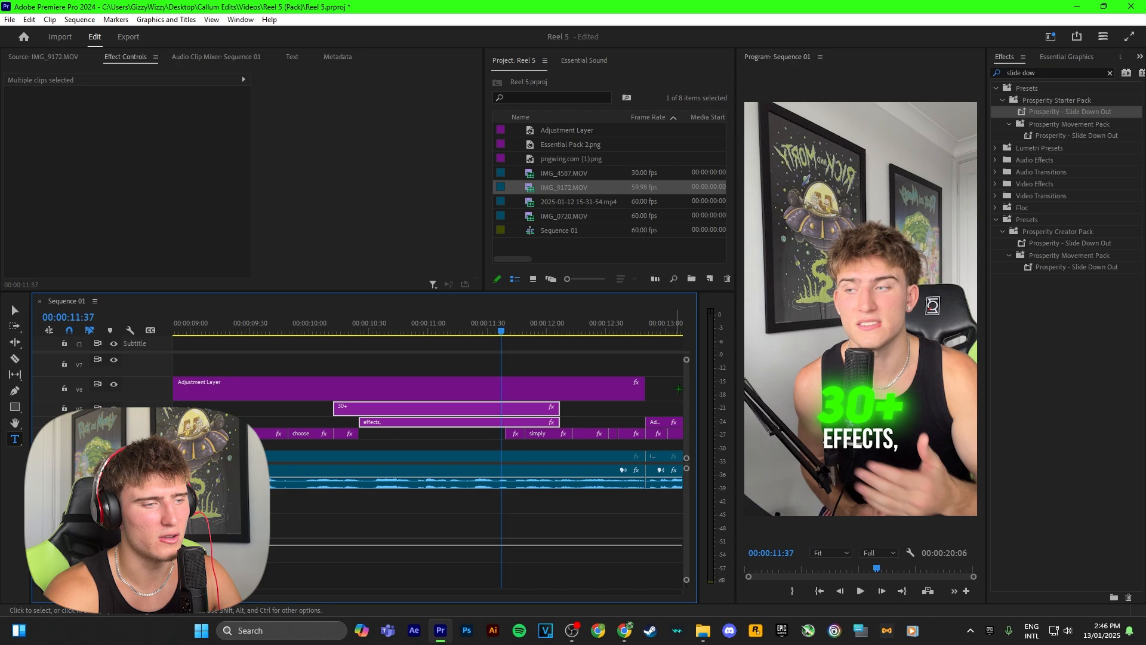
Apply the Prosperity - Slide Down Out preset to both the "30+" and "effects," titles and play their exit
left_click_drag(1030, 111, 518, 410)
left_click_drag(502, 331, 508, 330)
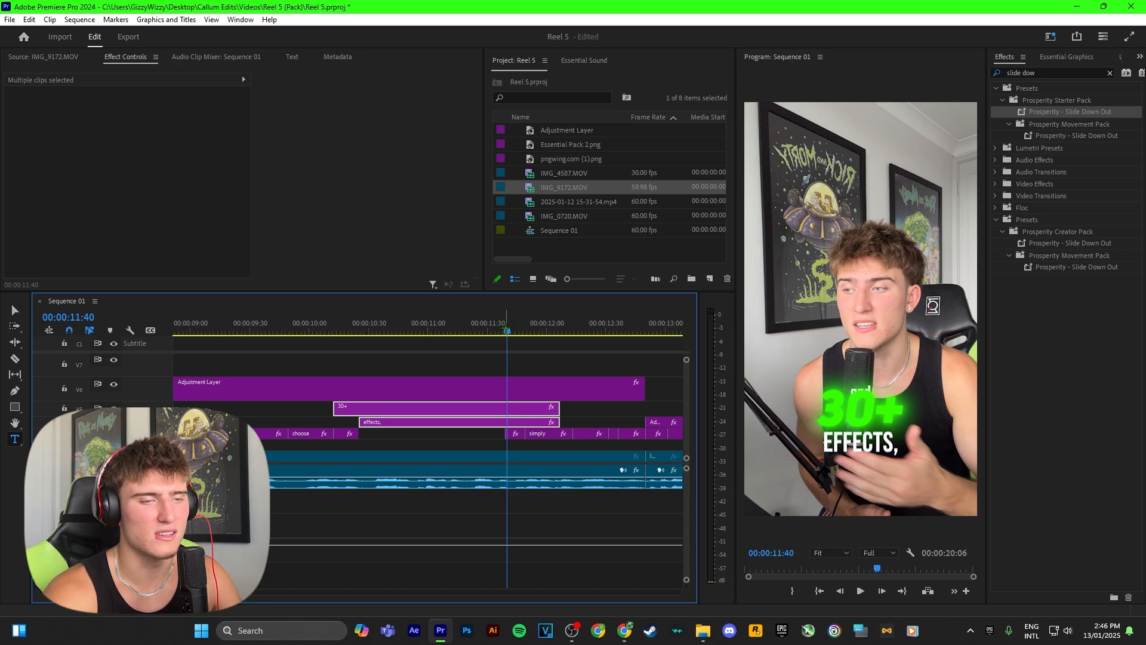
key("space")
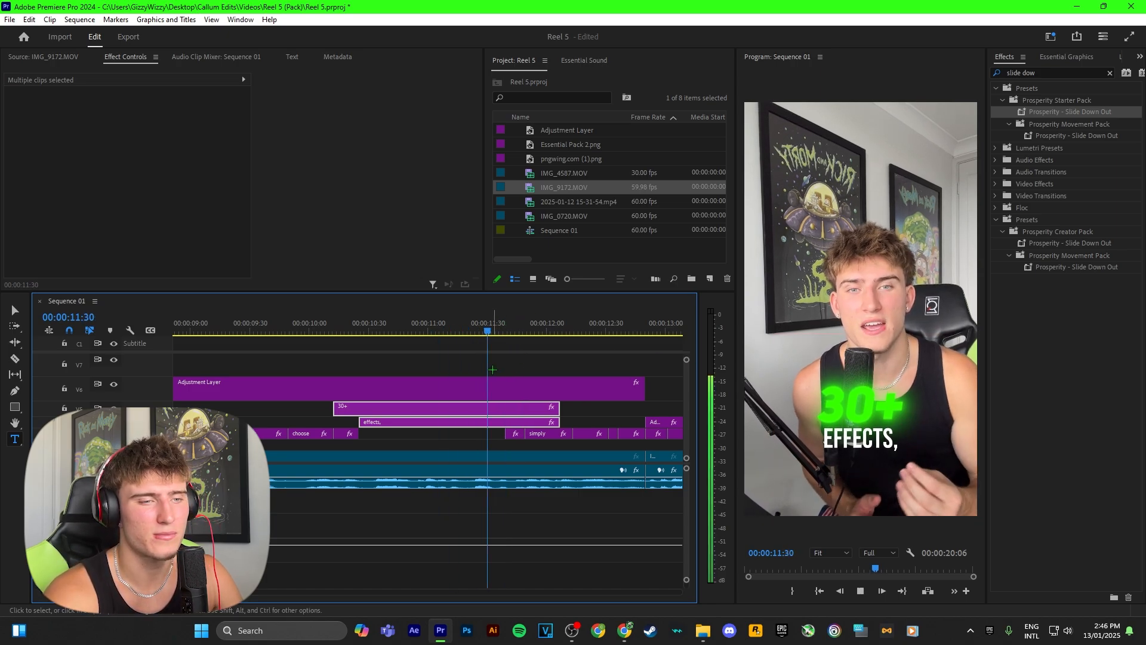
Replay the section from before the "30+" and "effects," titles enter to check their animation
left_click(574, 347)
left_click_drag(597, 325, 412, 322)
key("space")
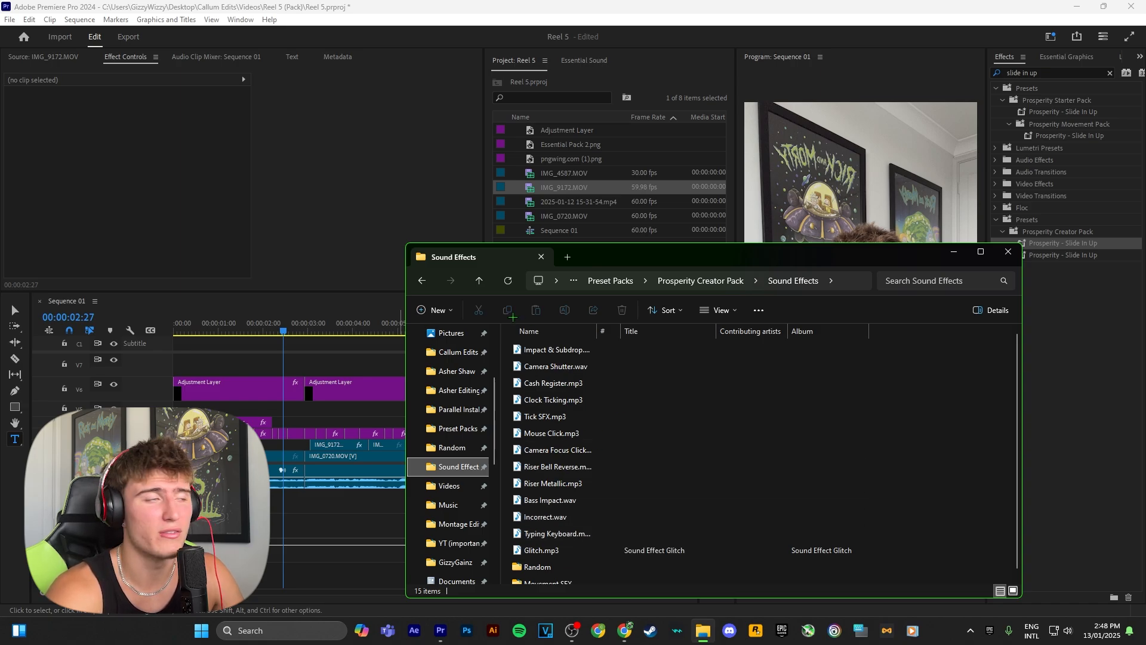
Load Riser Metallic.mp3 from the Prosperity Creator Pack Sound Effects folder into the Source monitor and cue it near its start
left_click(543, 366)
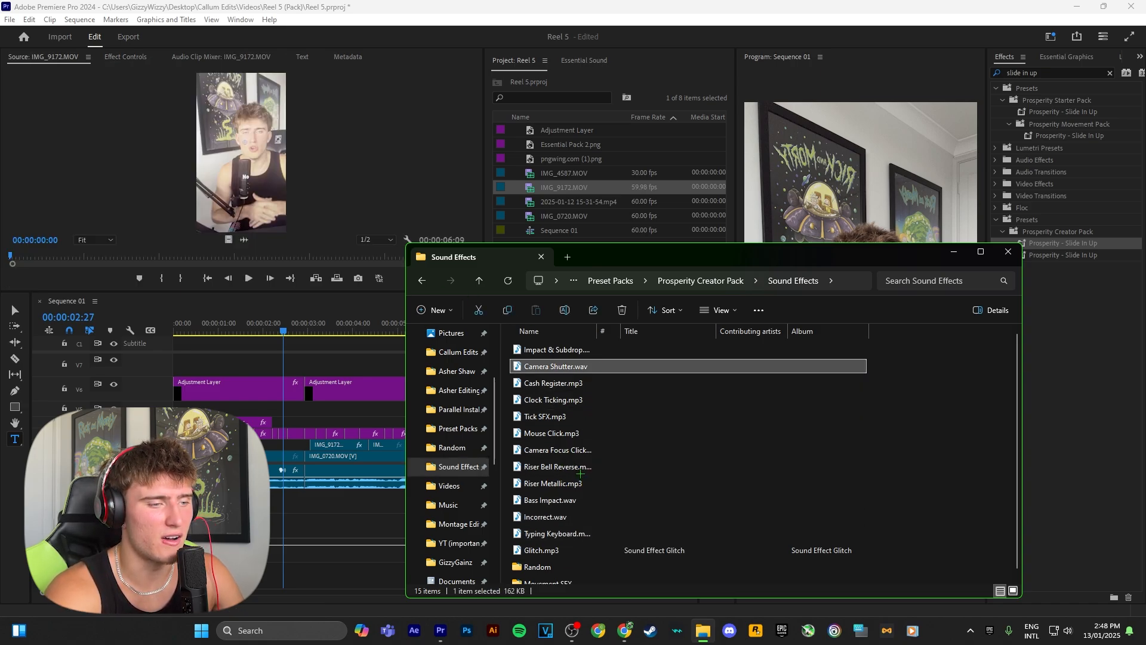
left_click_drag(580, 481, 269, 206)
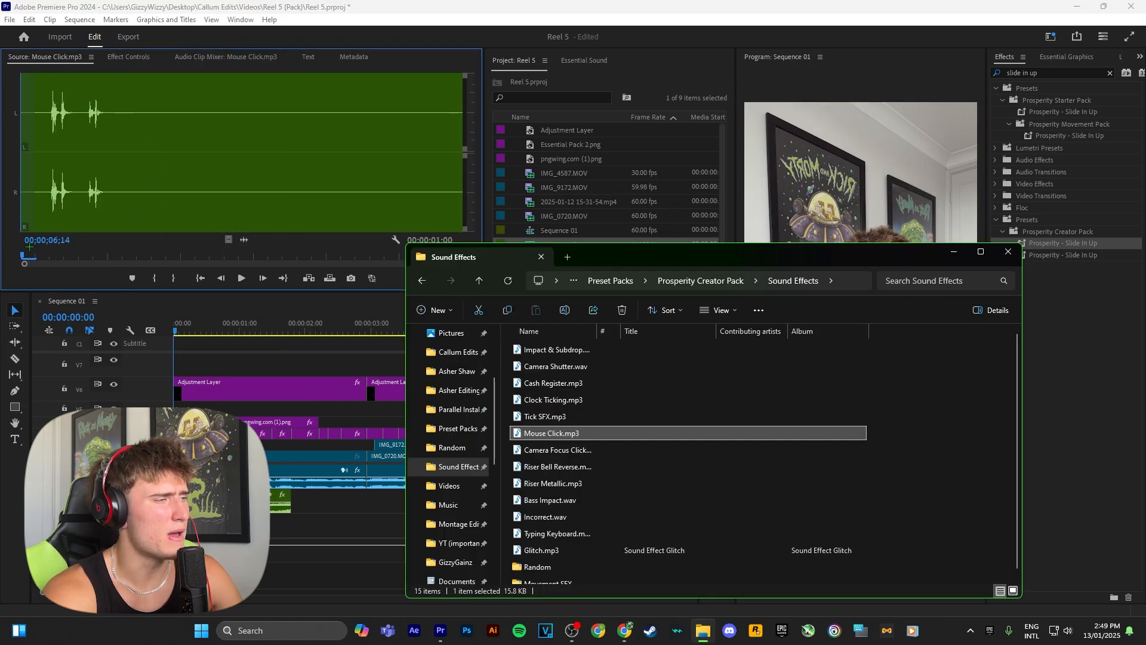
left_click(29, 247)
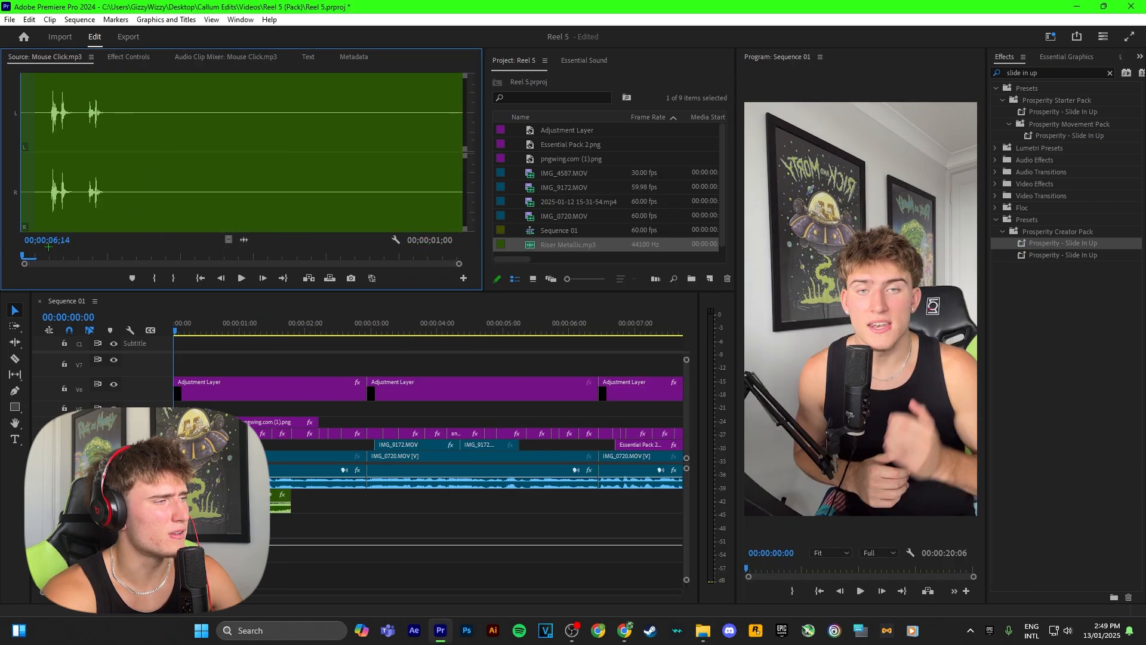
Cue Mouse Click.mp3 just before its first click and open the Audio Gain settings for the sound effect clip at about 00:00:00:36
left_click_drag(28, 254, 45, 254)
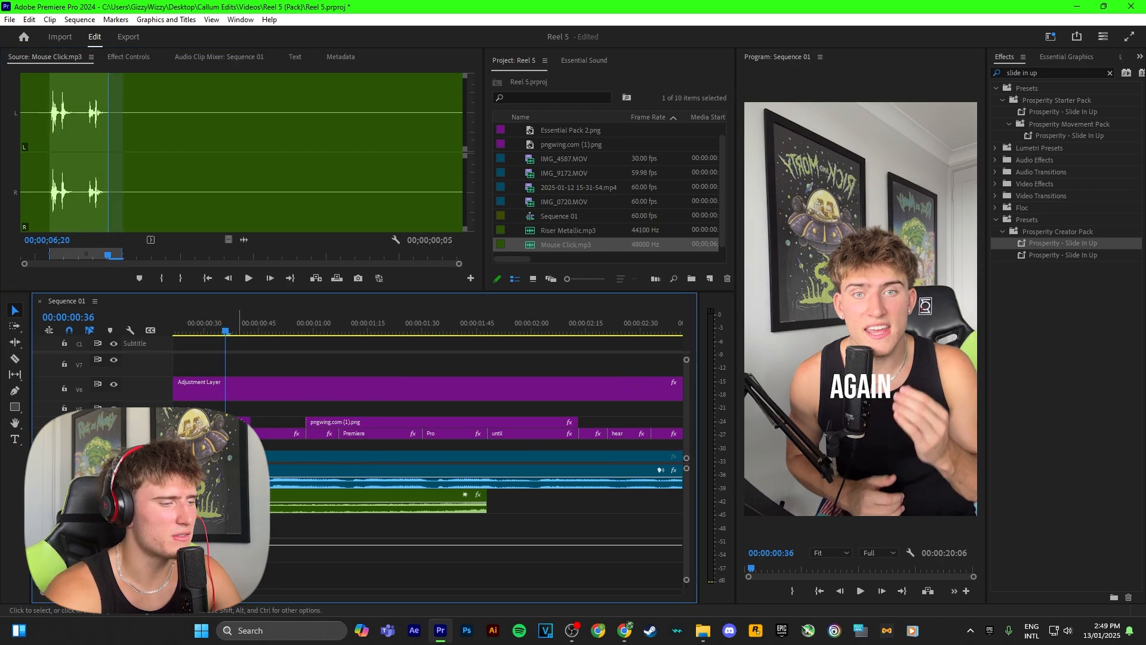
right_click(238, 495)
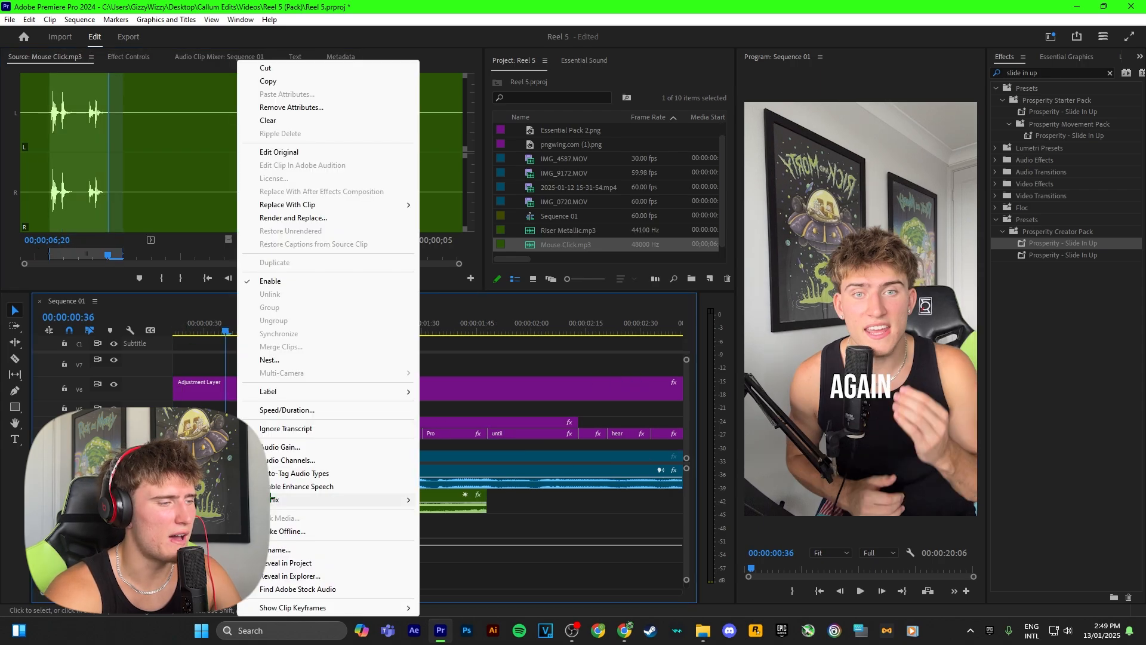
left_click(281, 448)
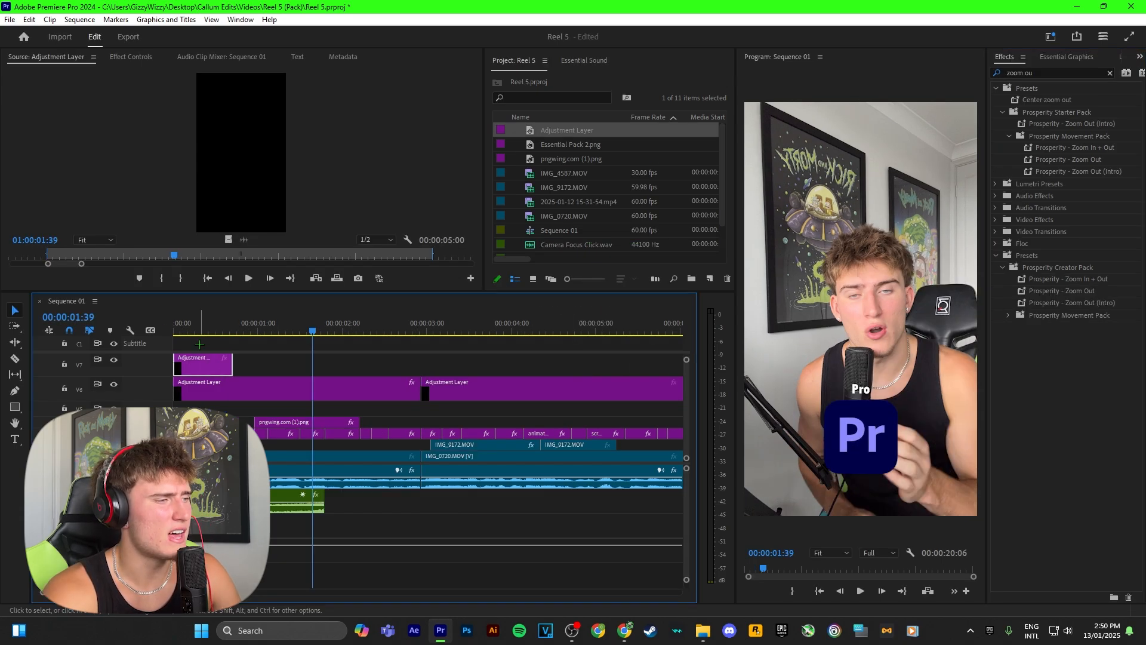
Apply the Prosperity - Zoom Out (Intro) preset to the short adjustment layer at the sequence start and play the opening
left_click(201, 339)
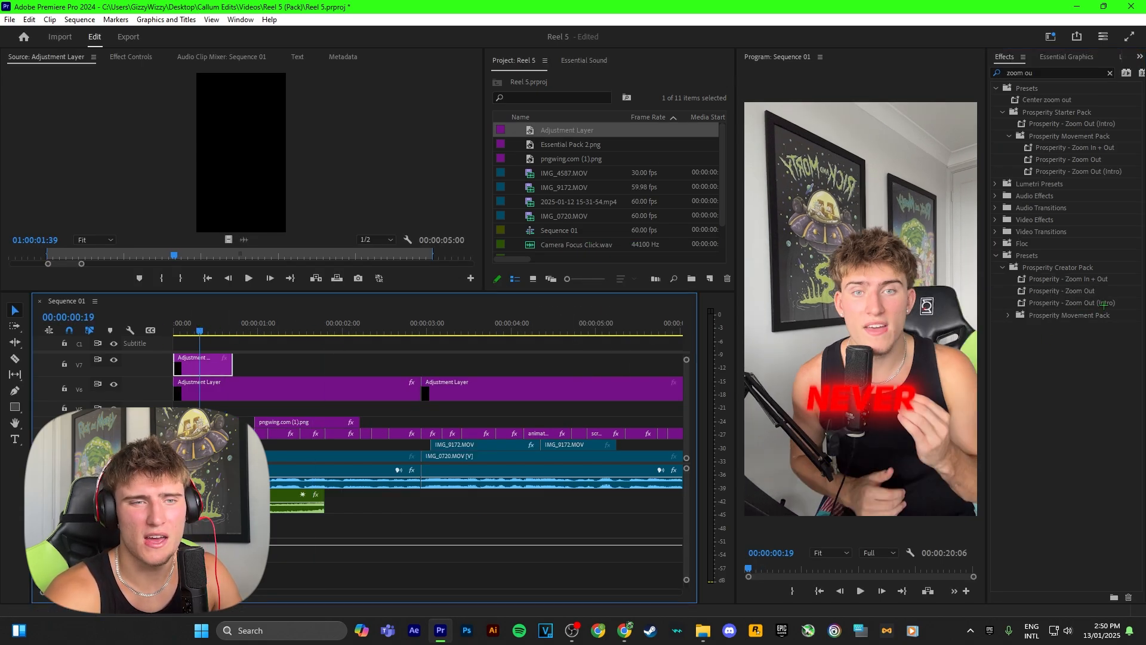
left_click(1067, 304)
left_click_drag(330, 334, 200, 360)
left_click_drag(200, 335, 173, 335)
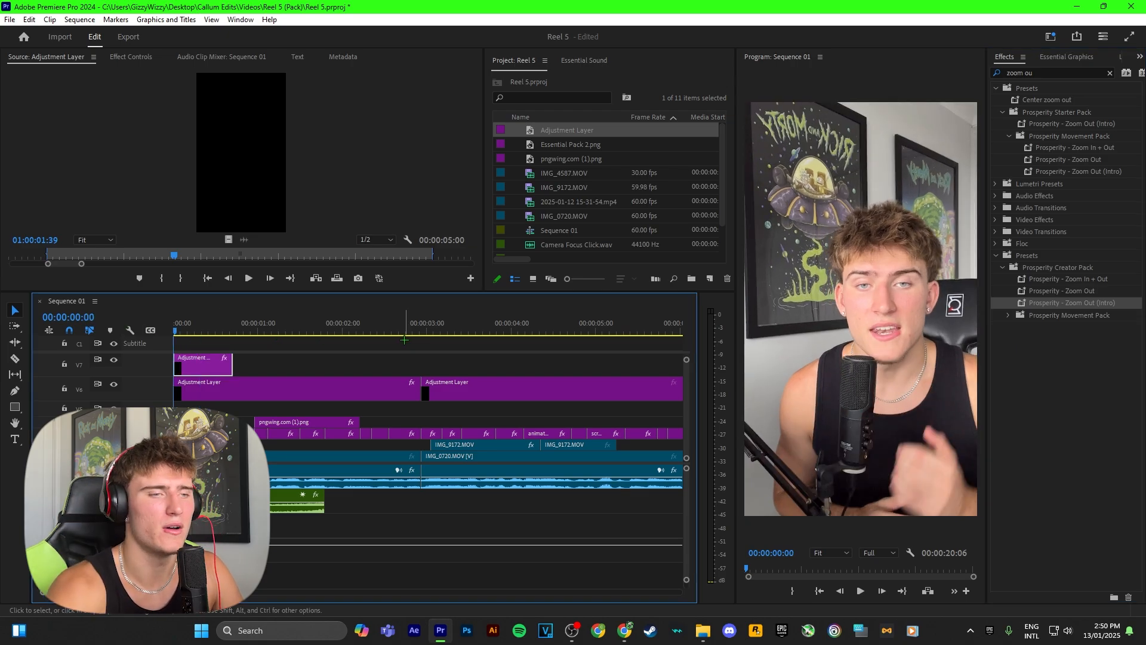
key("space")
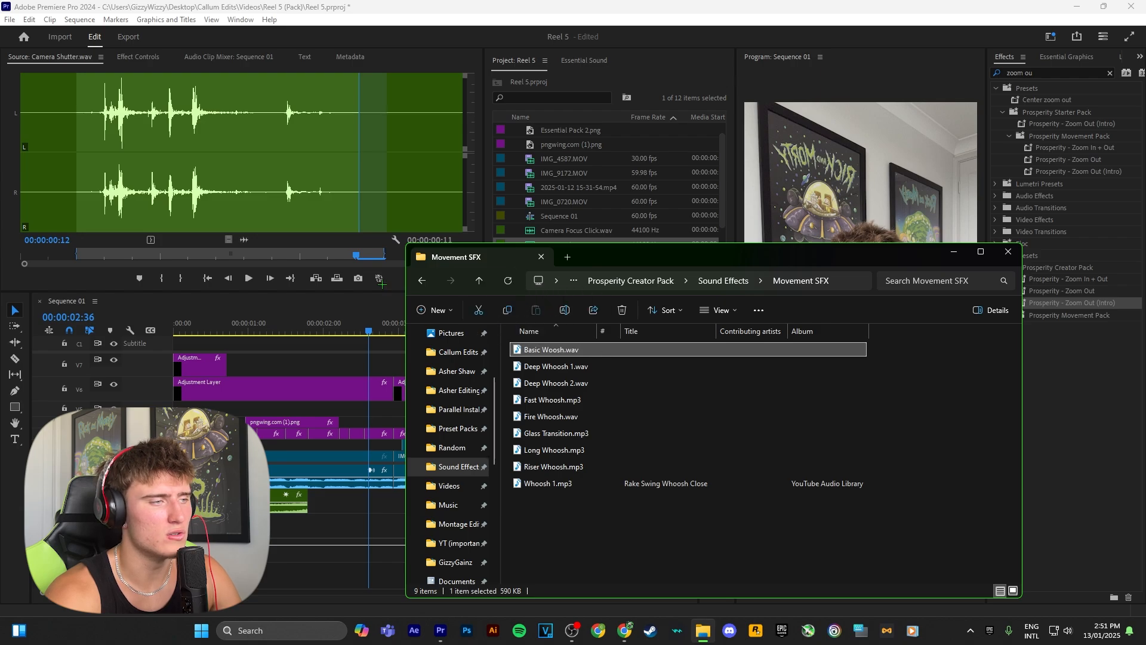
Load Basic Woosh.wav from the Movement SFX folder into the Source monitor and preview its sound
left_click_drag(381, 281, 181, 149)
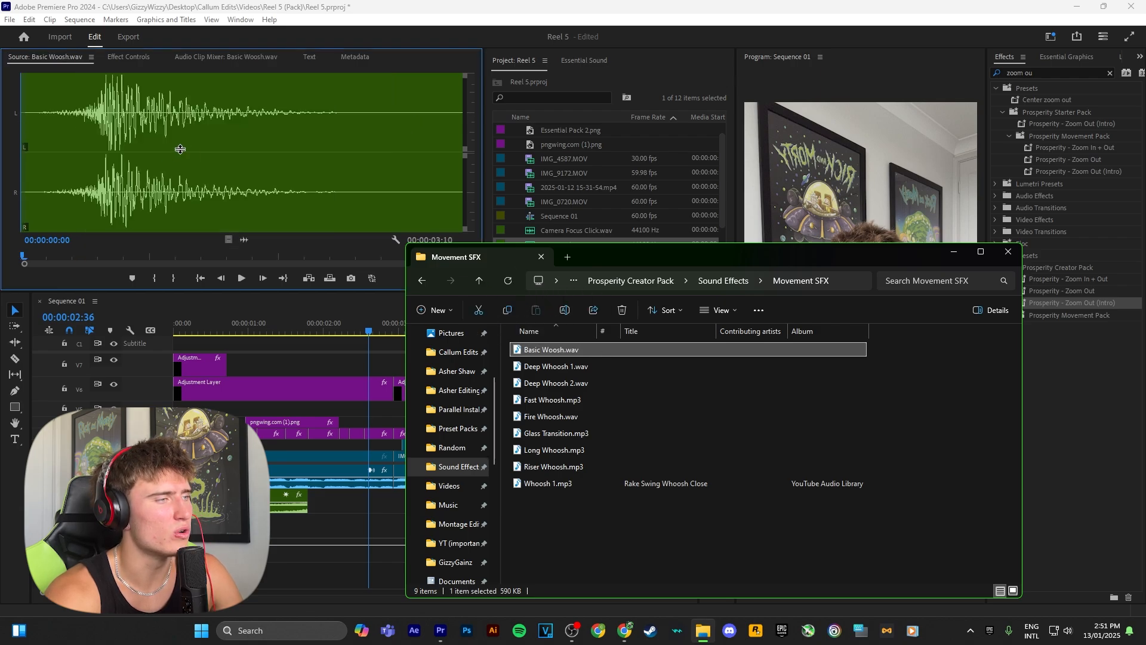
left_click(49, 251)
key("space")
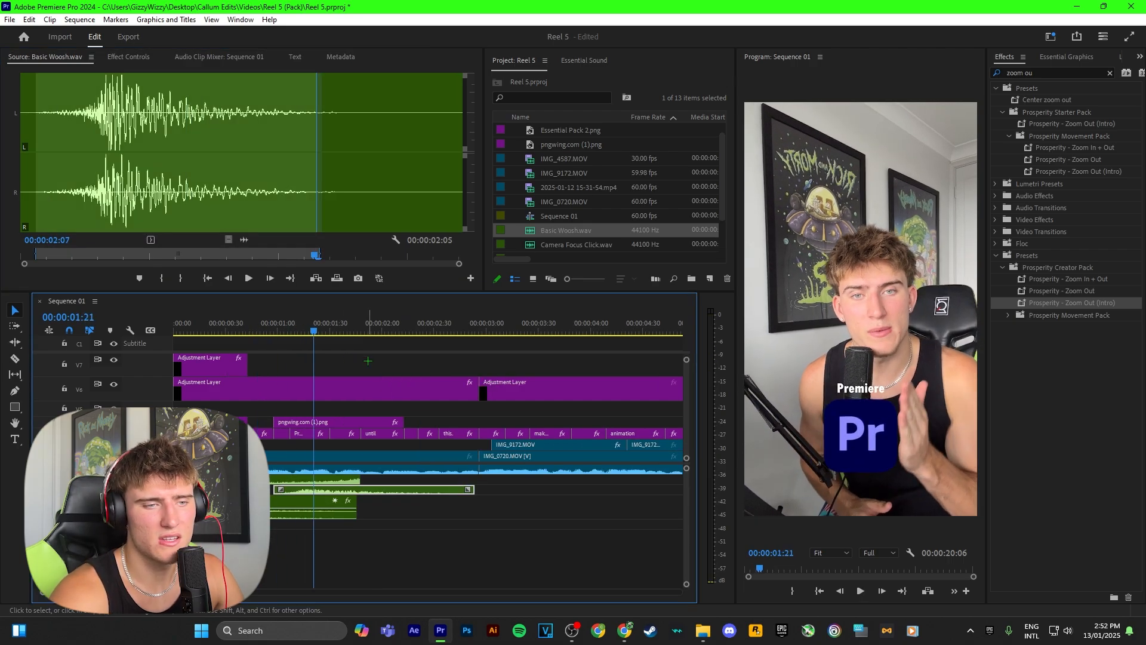
Shift the Basic Woosh clip slightly earlier on its audio track to match the Pr logo's slide-in
mouse_move(313, 330)
left_mouse_down()
mouse_move(277, 331)
mouse_move(307, 330)
left_mouse_up()
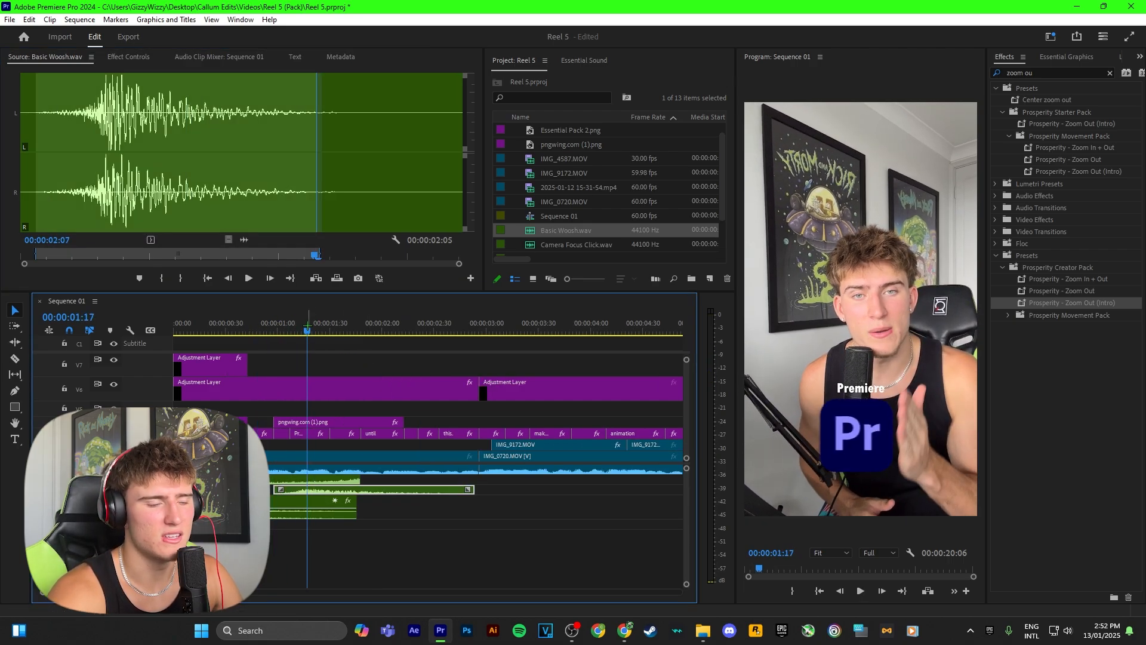
scroll(335, 412, "up", 3)
scroll(361, 487, "up", 1)
left_click_drag(357, 490, 342, 489)
scroll(357, 490, "up", 3)
scroll(358, 489, "up", 2)
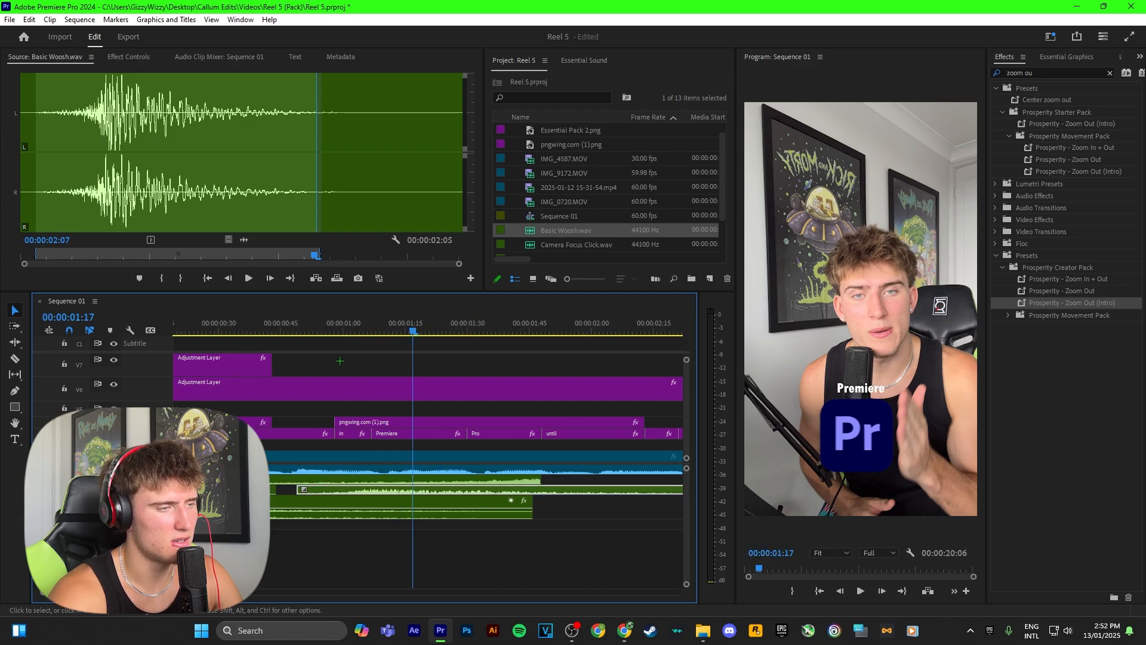
Play the Pr logo's entrance and exit to check the whoosh timing, stopping at about 00:00:02:06
key("space")
scroll(348, 371, "down", 2)
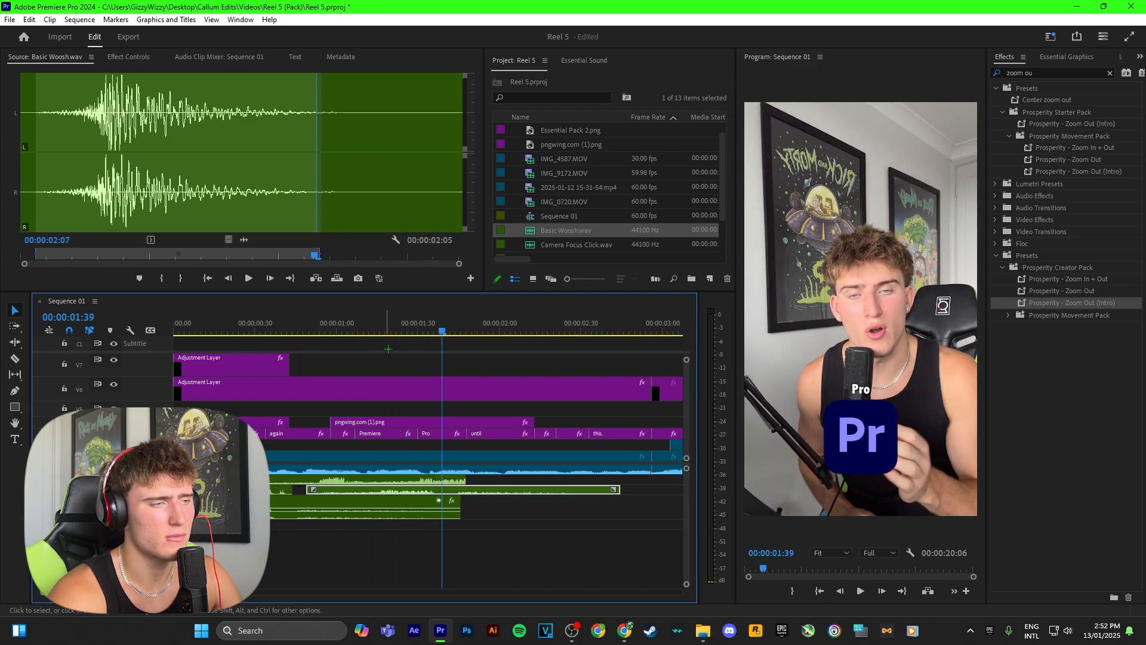
left_click(310, 322)
key("space")
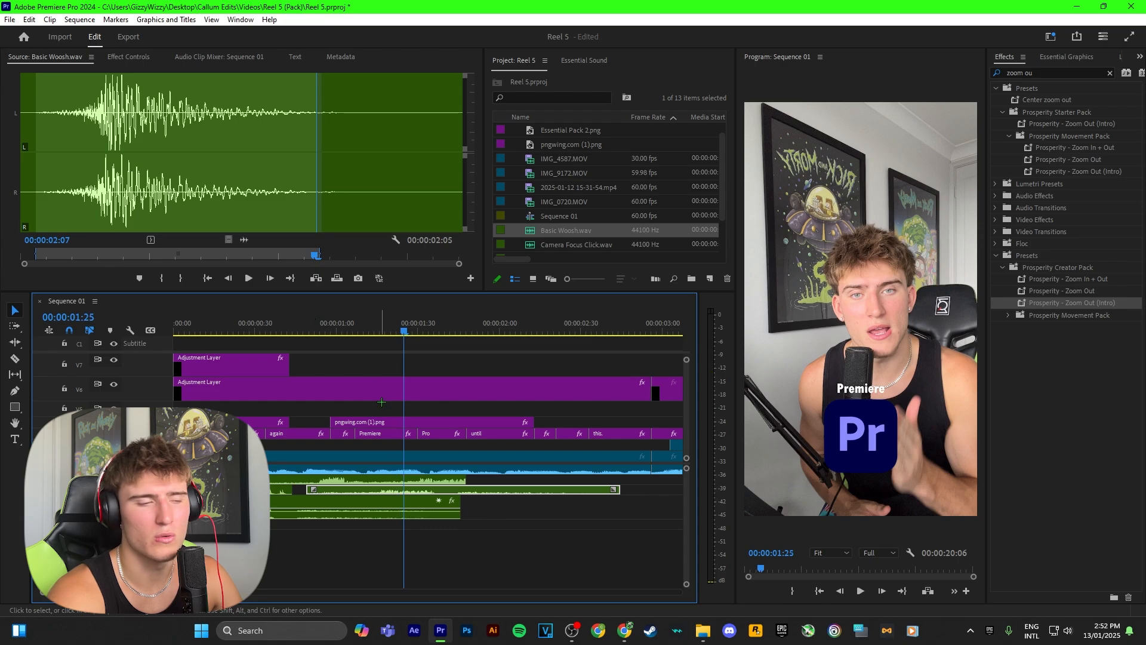
scroll(382, 399, "down", 5)
key("space")
key("space")
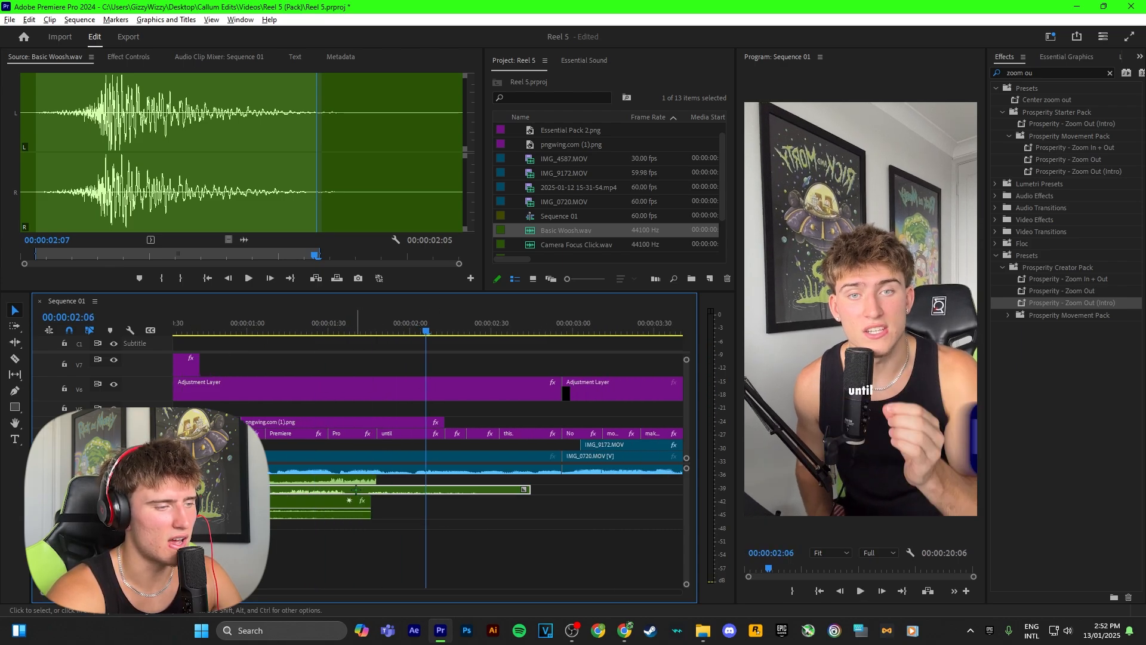
Duplicate the Basic Woosh clip onto the audio track below at the Pr logo's exit and play the section
scroll(357, 489, "down", 1)
scroll(356, 490, "down", 1)
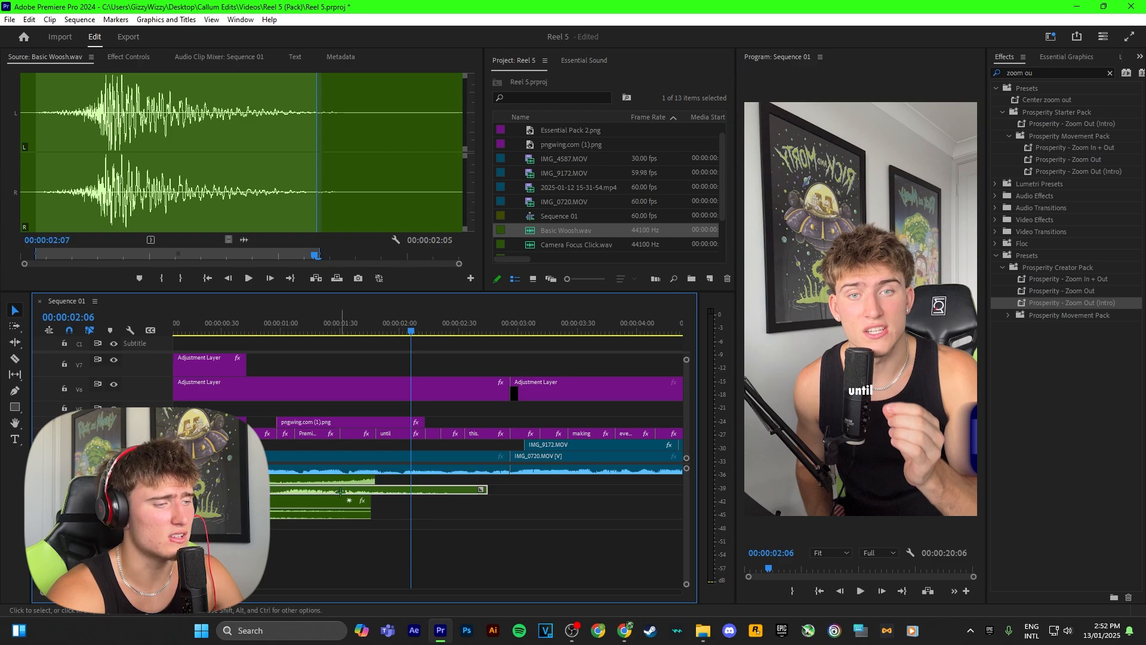
left_click_drag(328, 493, 444, 511, "alt")
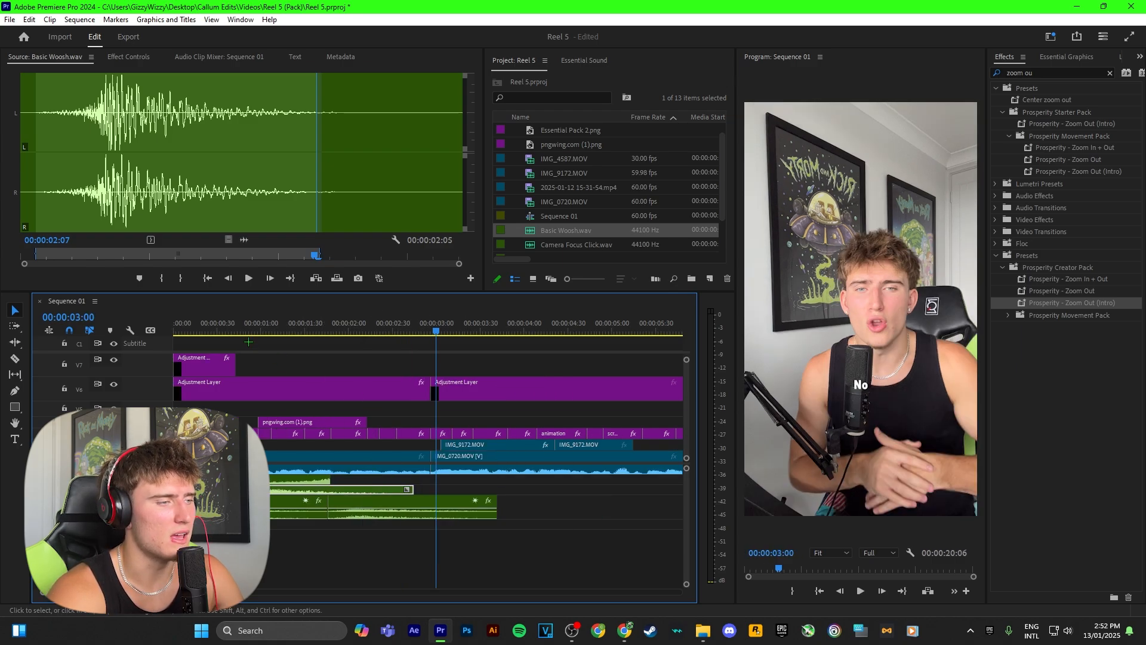
left_click(238, 330)
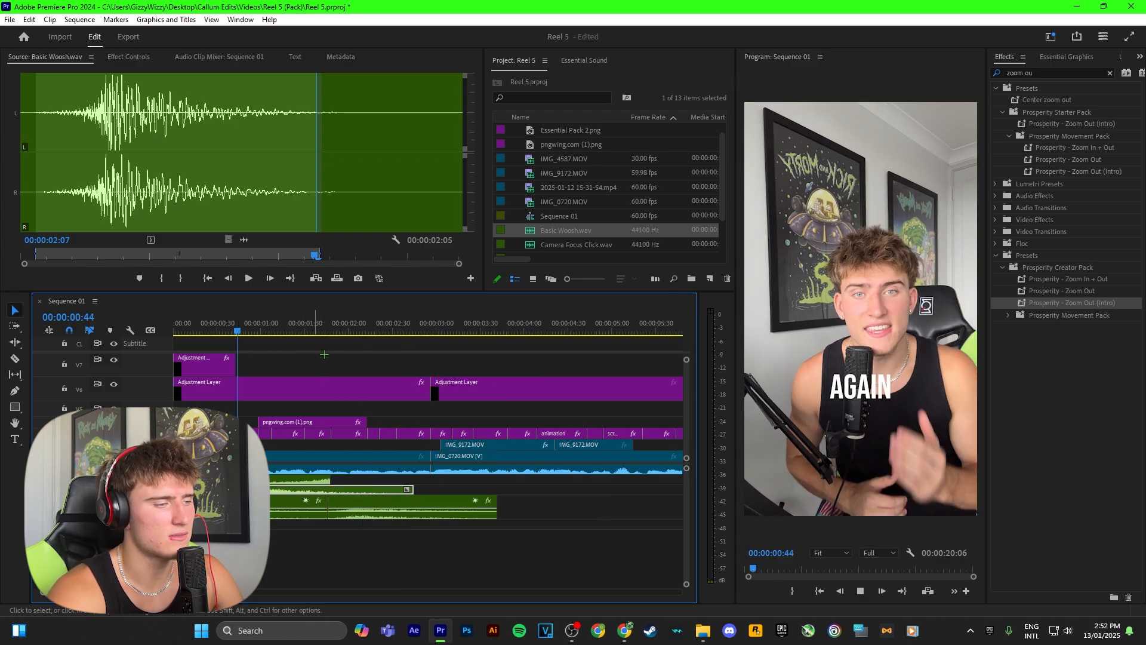
key("space")
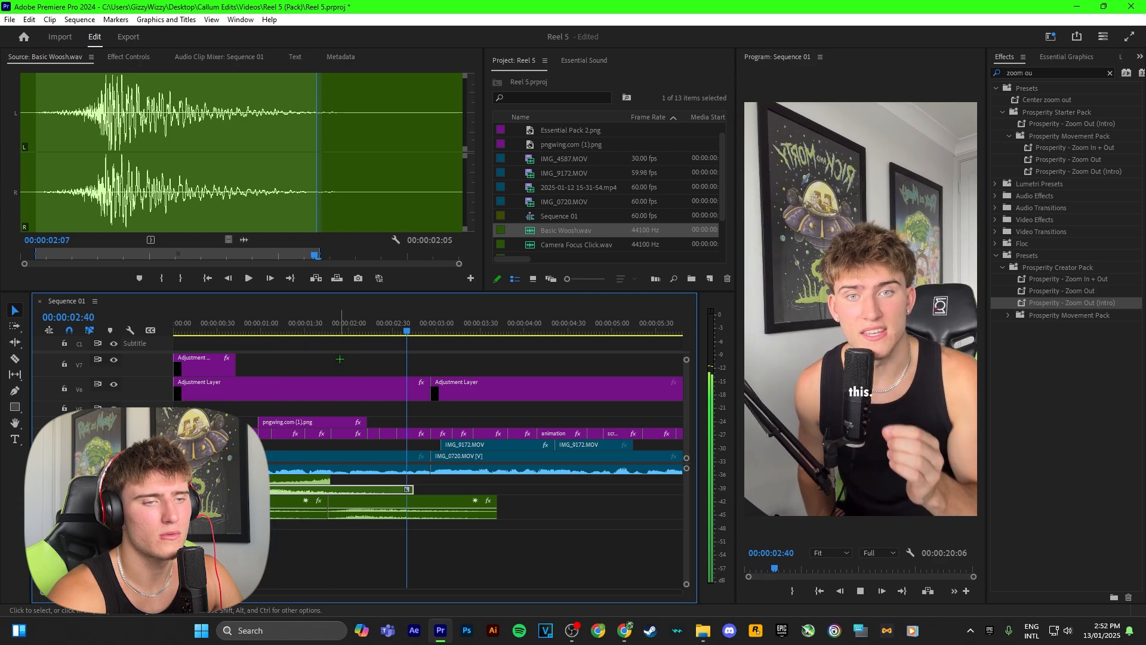
scroll(342, 359, "down", 1)
key("space")
left_click(220, 546)
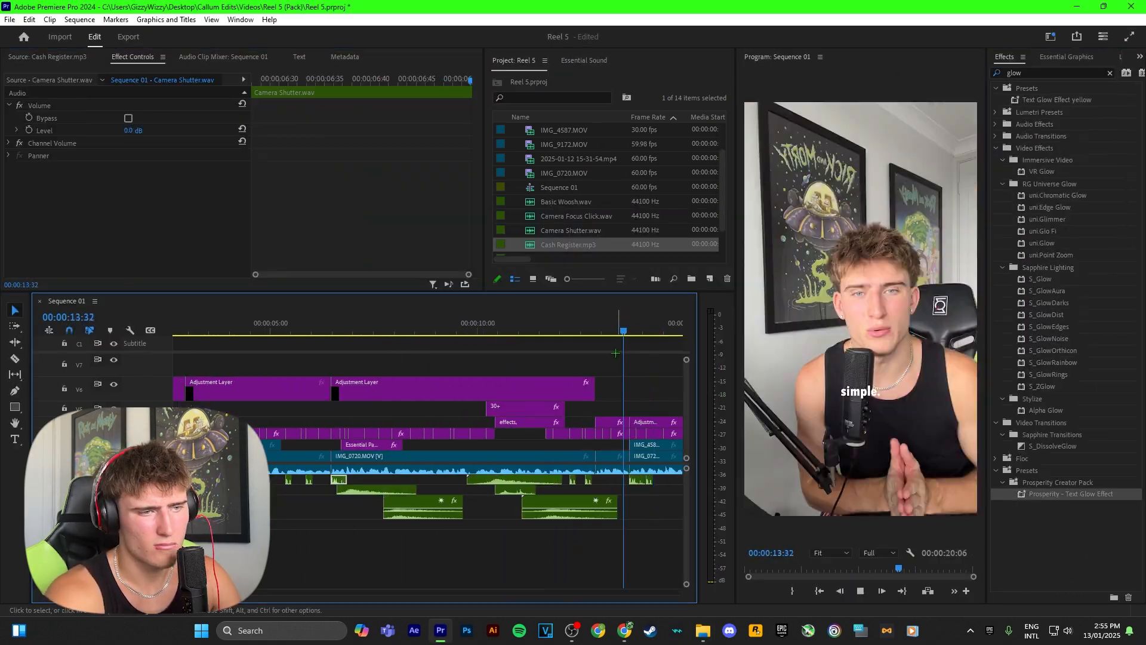
Align the Cash Register sound clip with the start of the "effects," title
left_click_drag(396, 486, 395, 483)
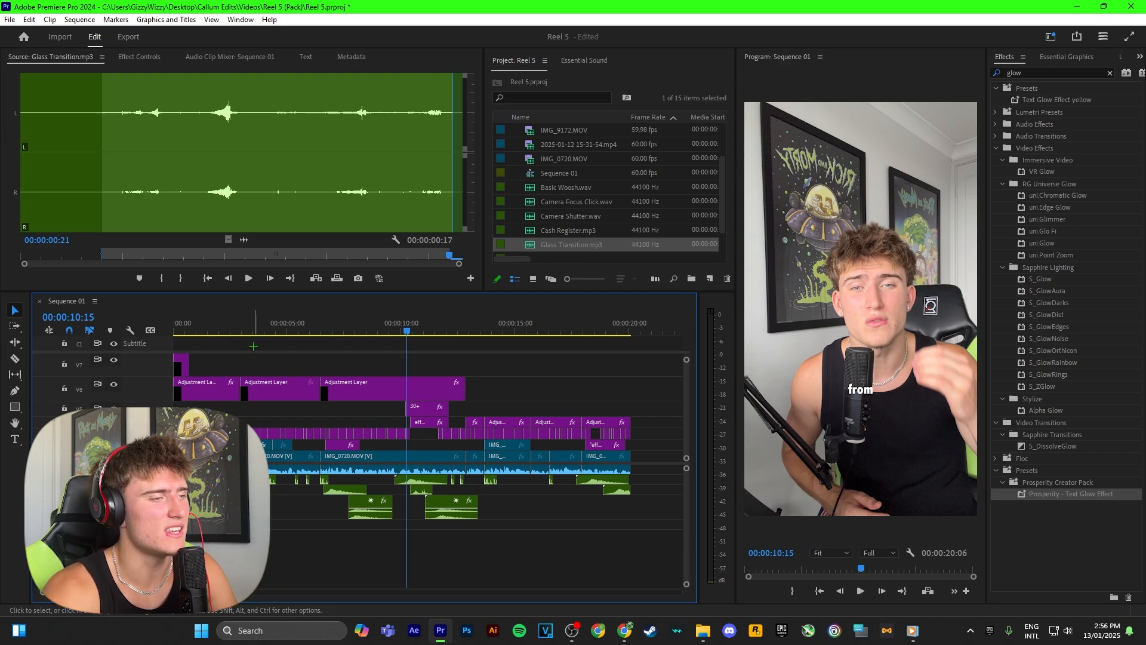
Review the sound effects laid out across the timeline and look over the pack's Sound Effects folder in File Explorer
left_click_drag(297, 330, 317, 334)
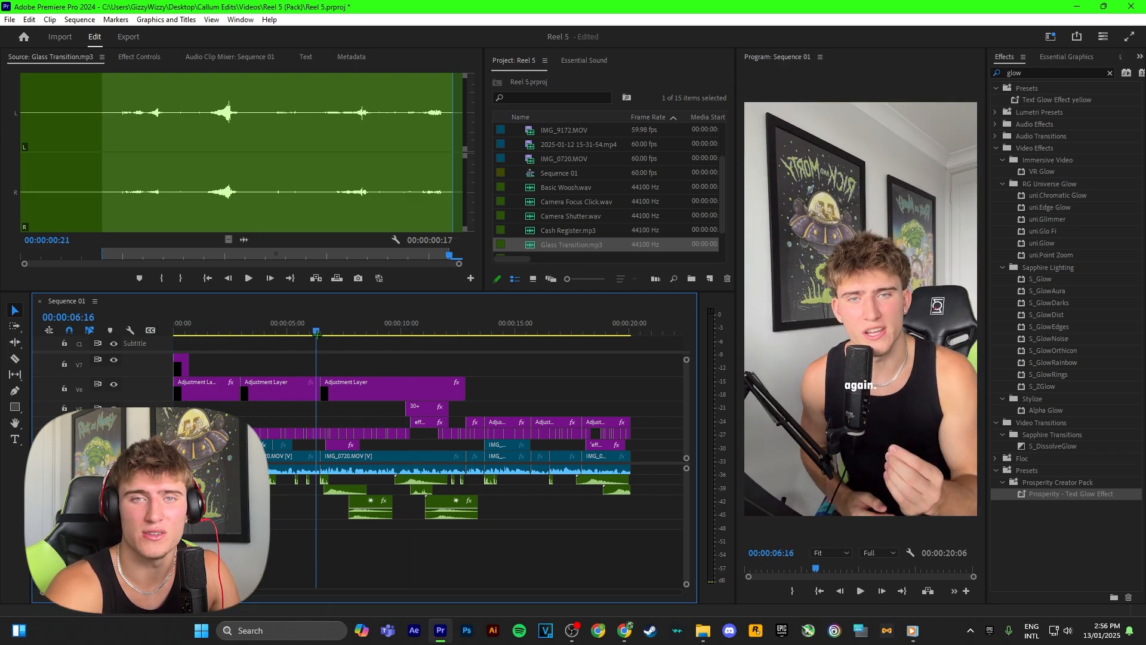
left_click_drag(657, 476, 554, 502)
left_click(554, 501)
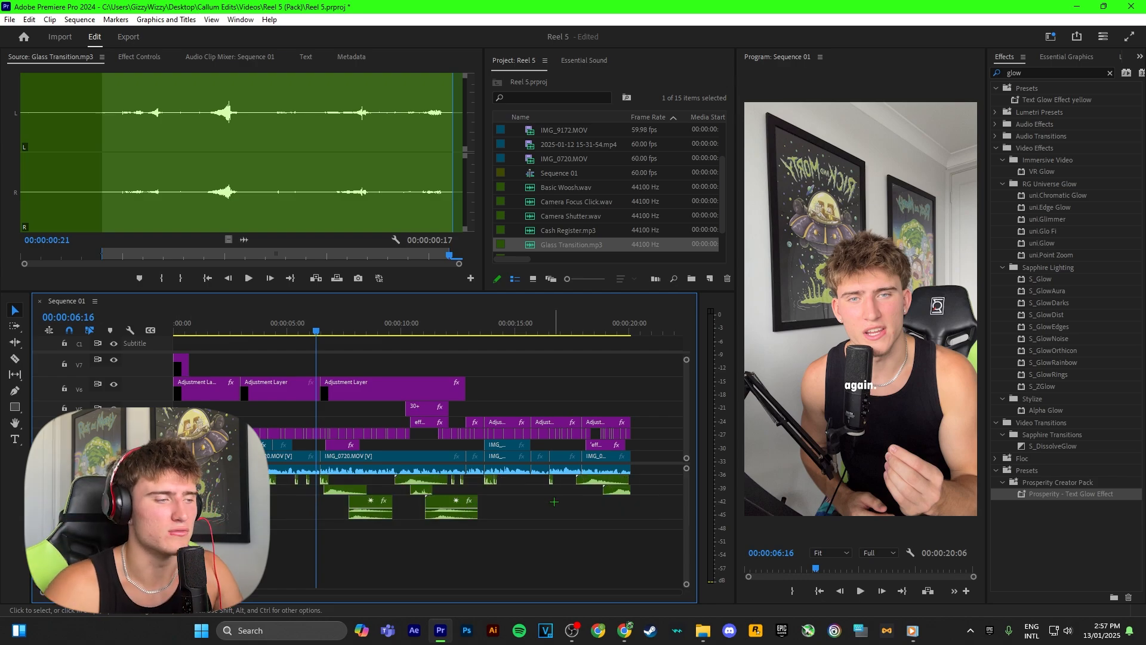
key("alt+Tab")
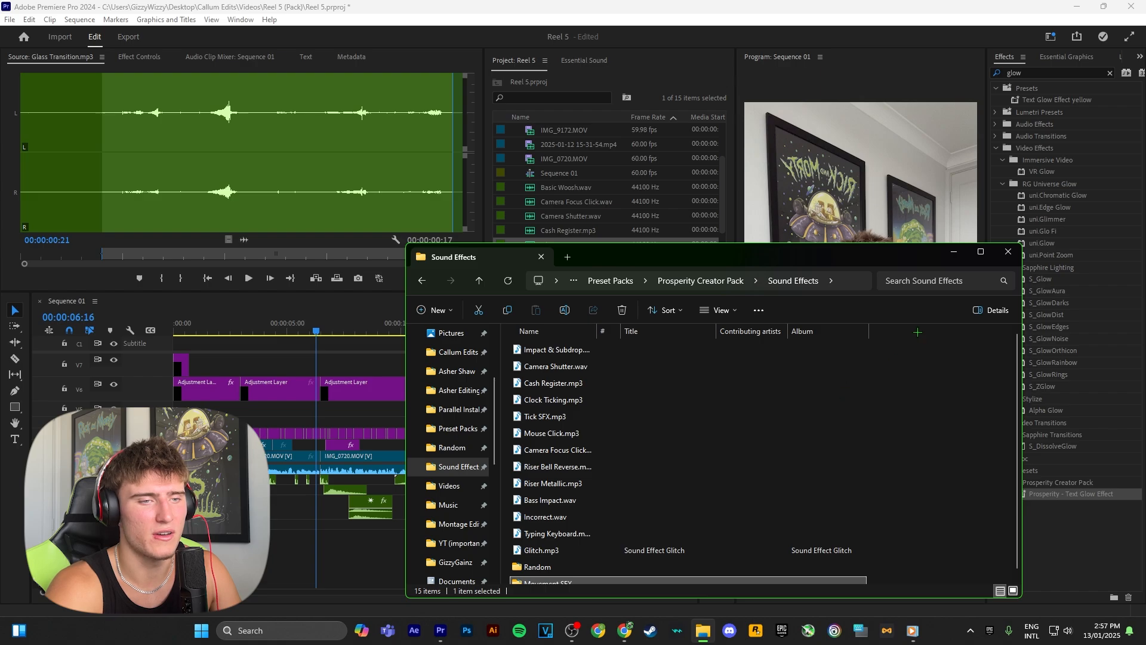
left_click_drag(933, 344, 911, 465)
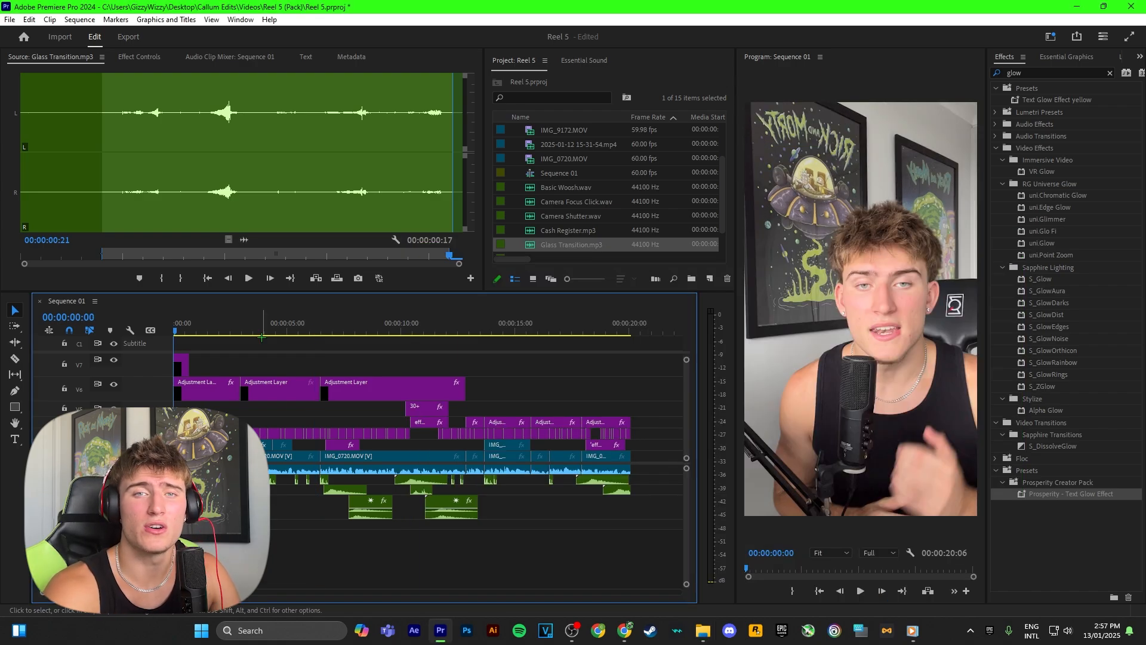
Play the reel's opening with its sound effects to about 00:00:03:09, then return to the sequence start
key("space")
key("=")
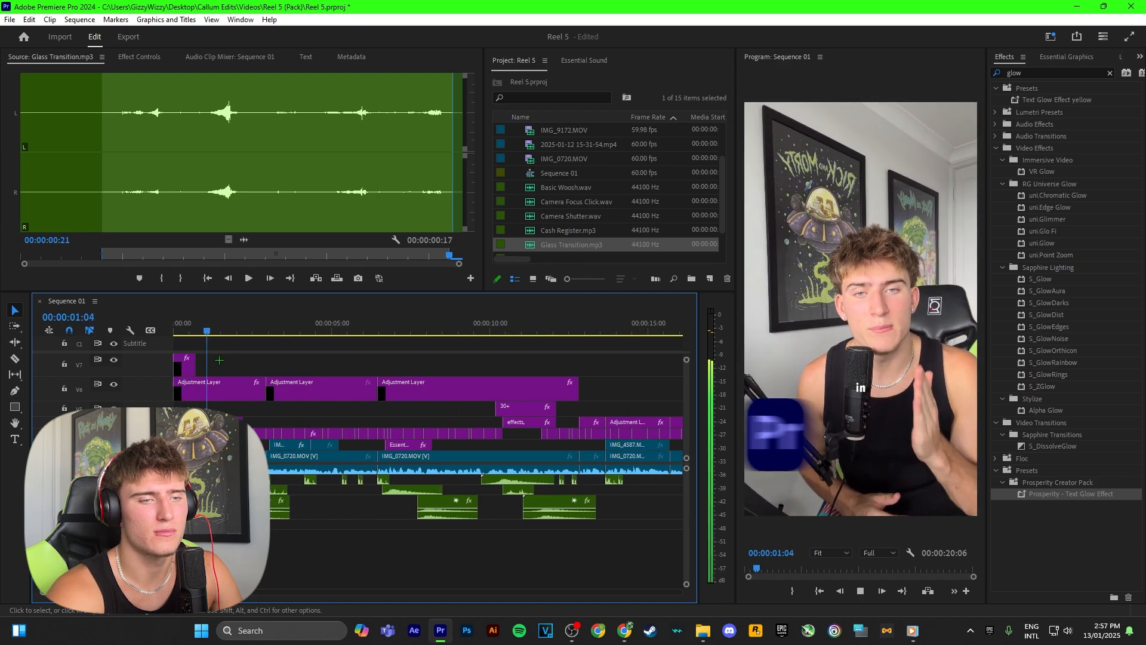
key("space")
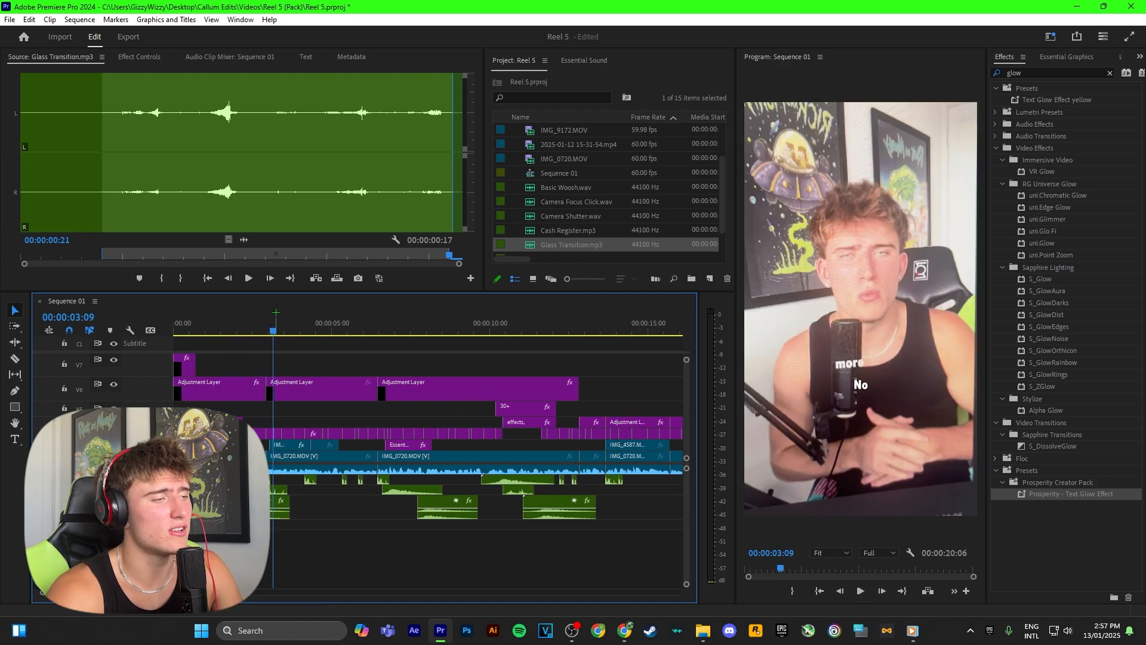
left_click(188, 323)
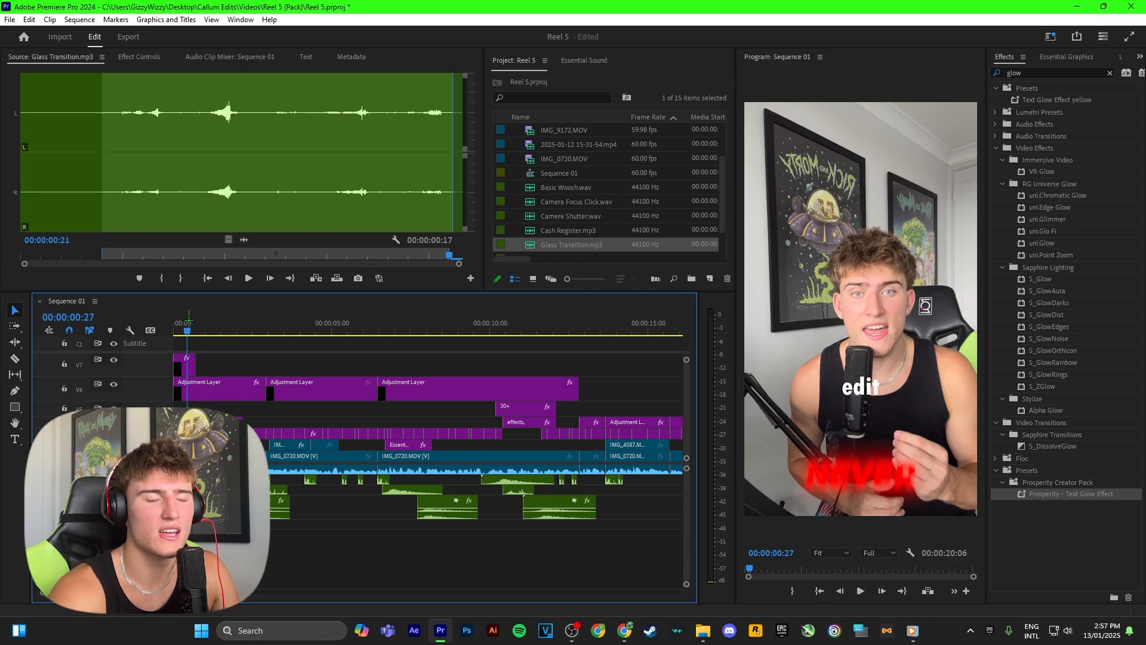
key("Home")
key("minus")
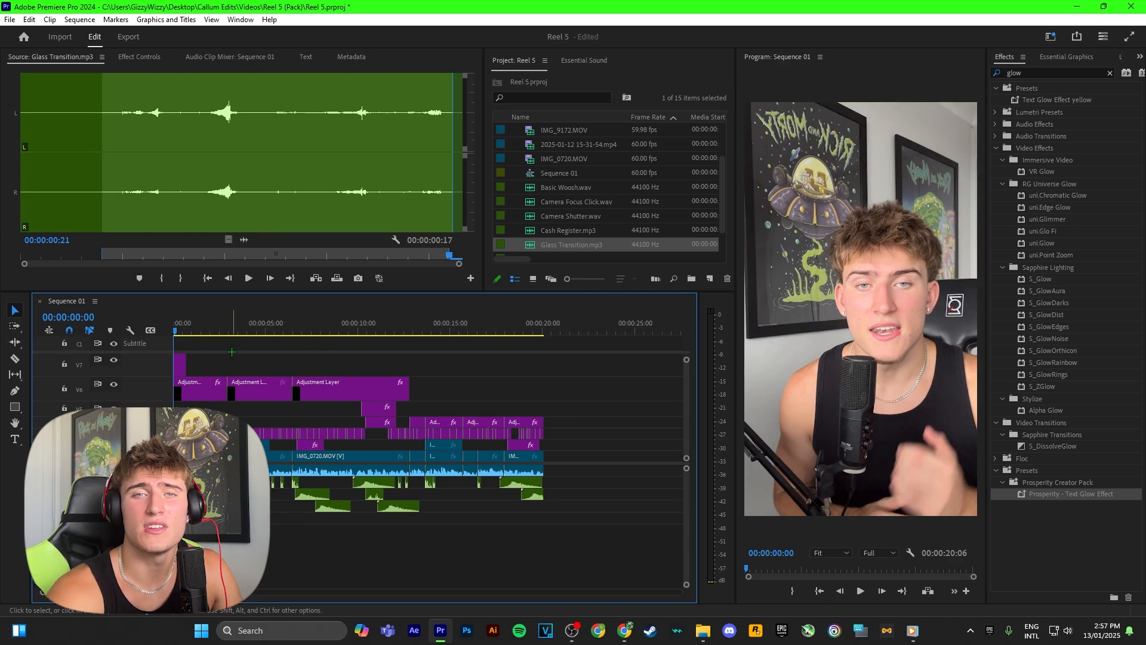